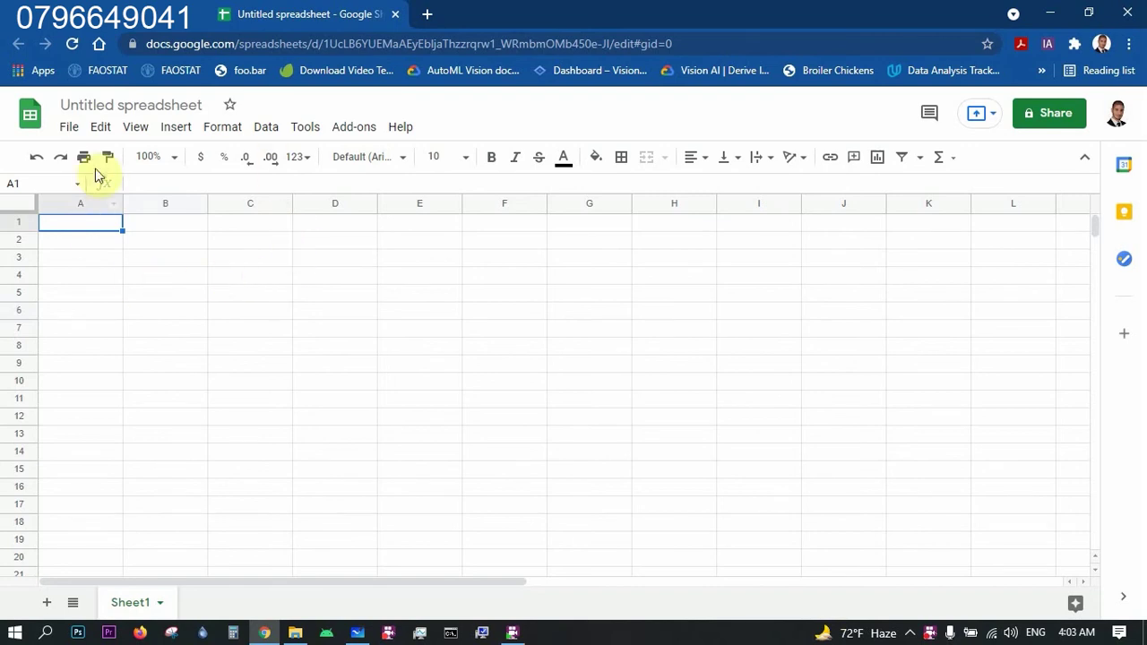
# Rename the untitled spreadsheet as خلطة لاحم بادئ.
pyautogui.click(131, 109)
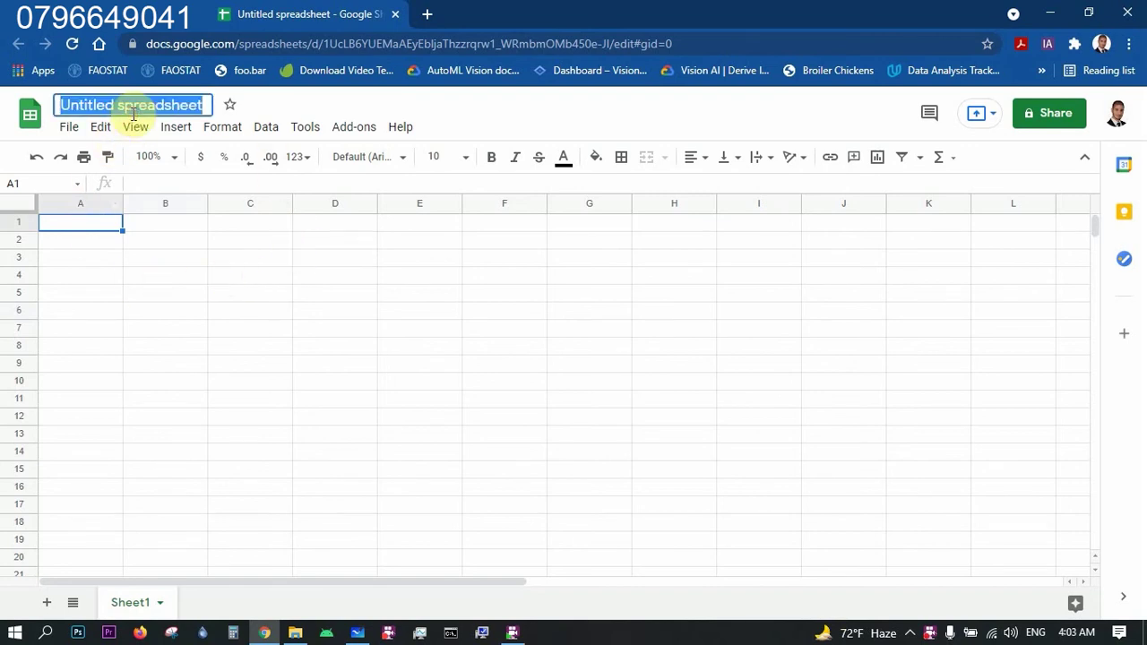
pyautogui.write("og'm")
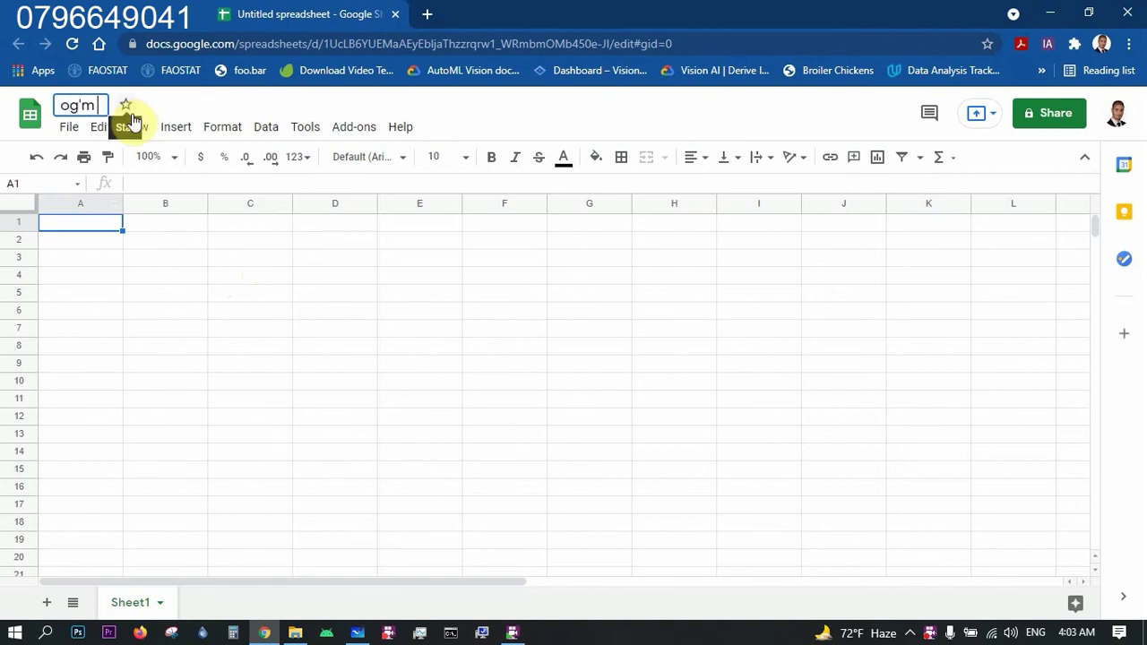
pyautogui.press('BackSpace')
pyautogui.press('BackSpace')
pyautogui.press('BackSpace')
pyautogui.press('BackSpace')
pyautogui.hotkey('alt', 'shift')
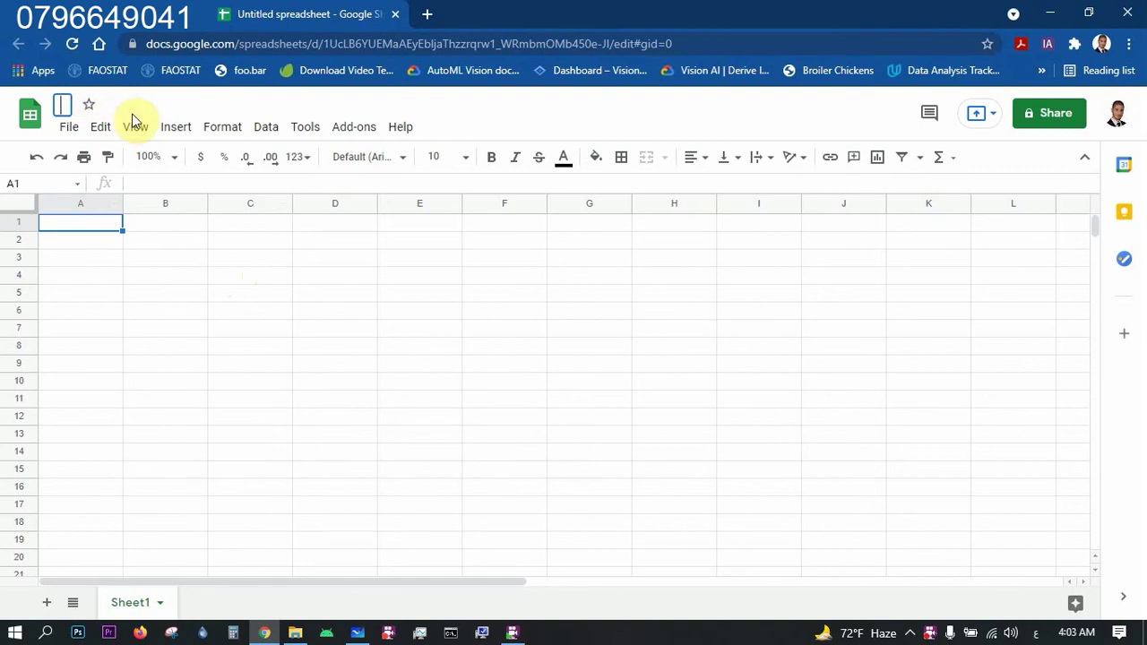
pyautogui.write('ɛلطة لاحم باد')
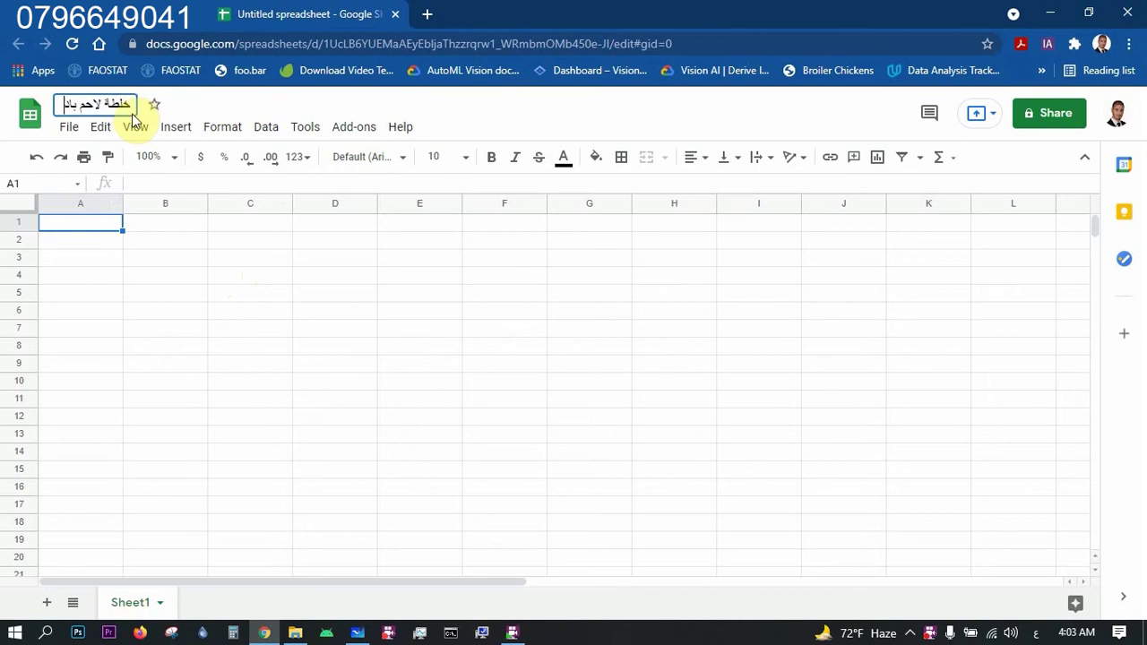
pyautogui.write('ى')
pyautogui.press('Return')
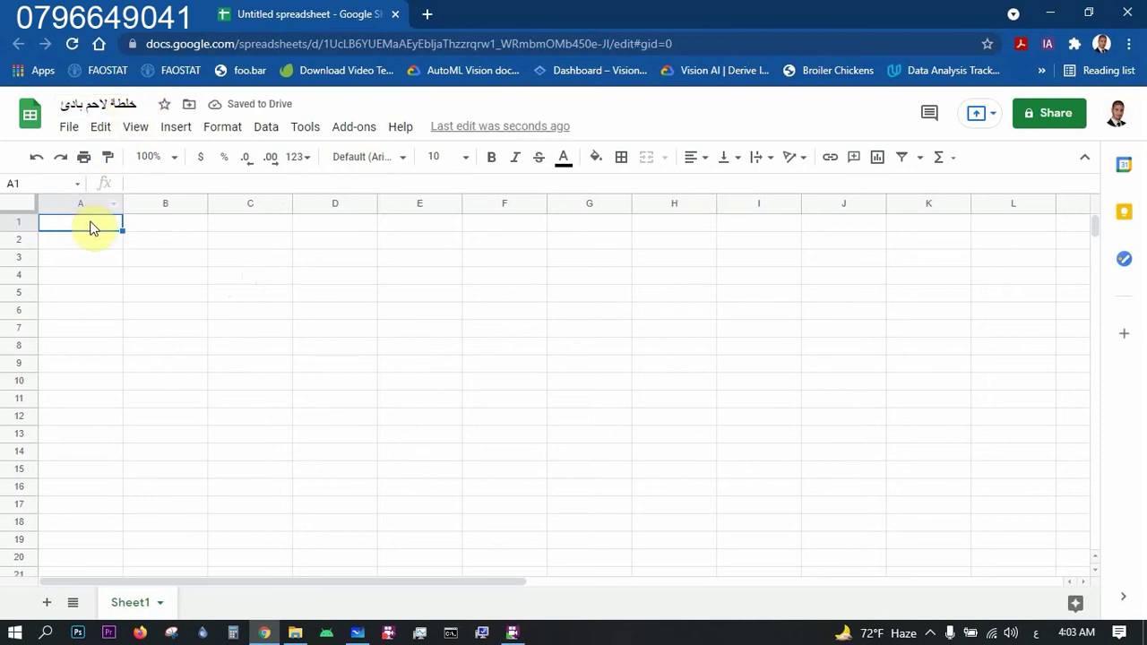
# Enter the header المكونات in cell A1 and centre-align all cells of the sheet horizontally.
pyautogui.write('المكونات')
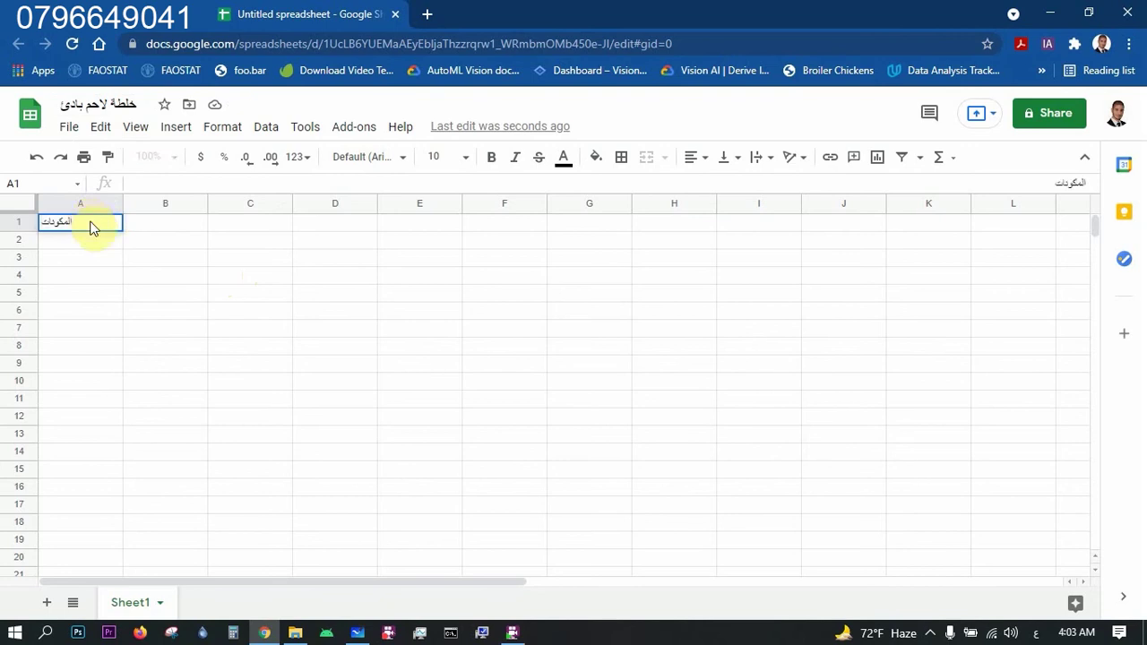
pyautogui.press('Return')
pyautogui.click(29, 208)
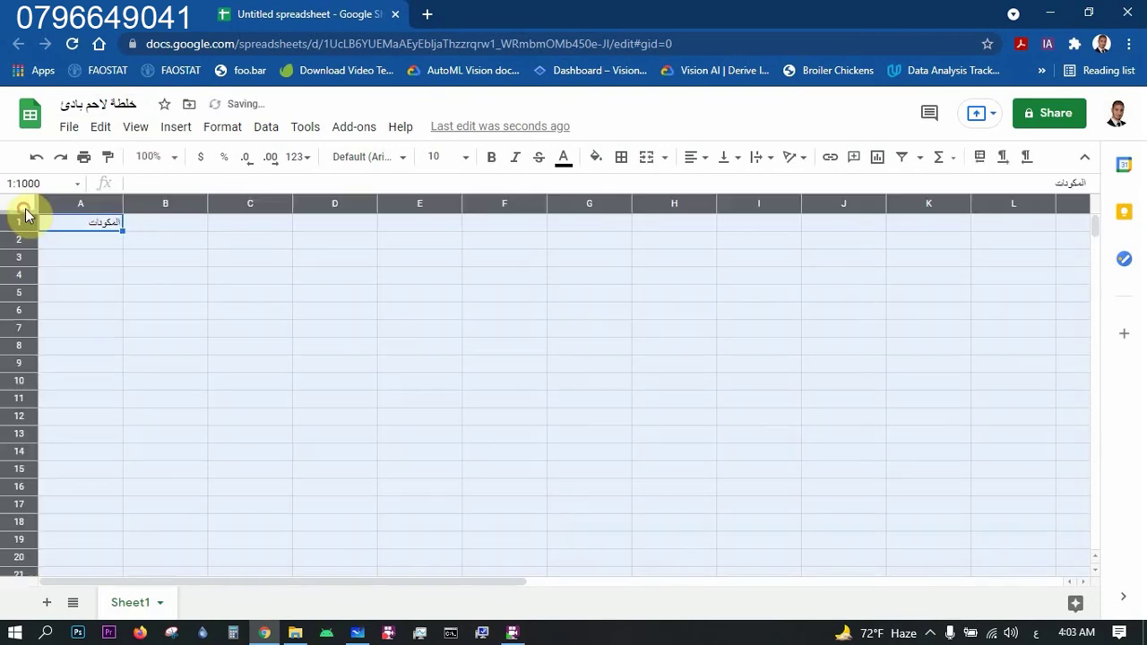
pyautogui.click(691, 158)
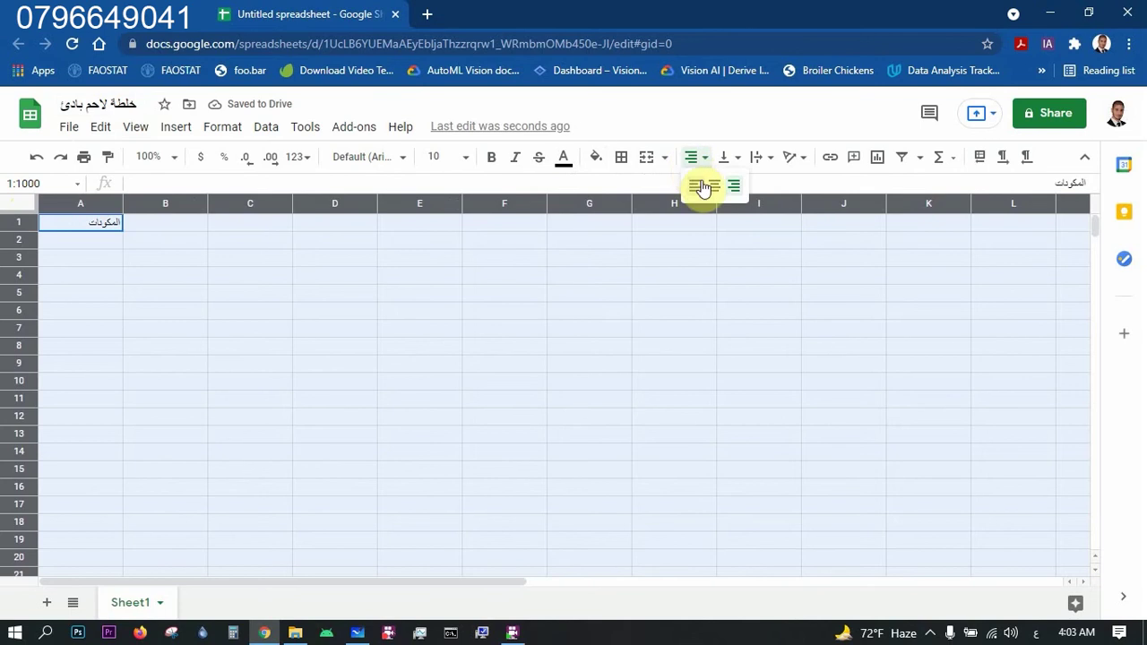
pyautogui.click(714, 185)
pyautogui.click(117, 277)
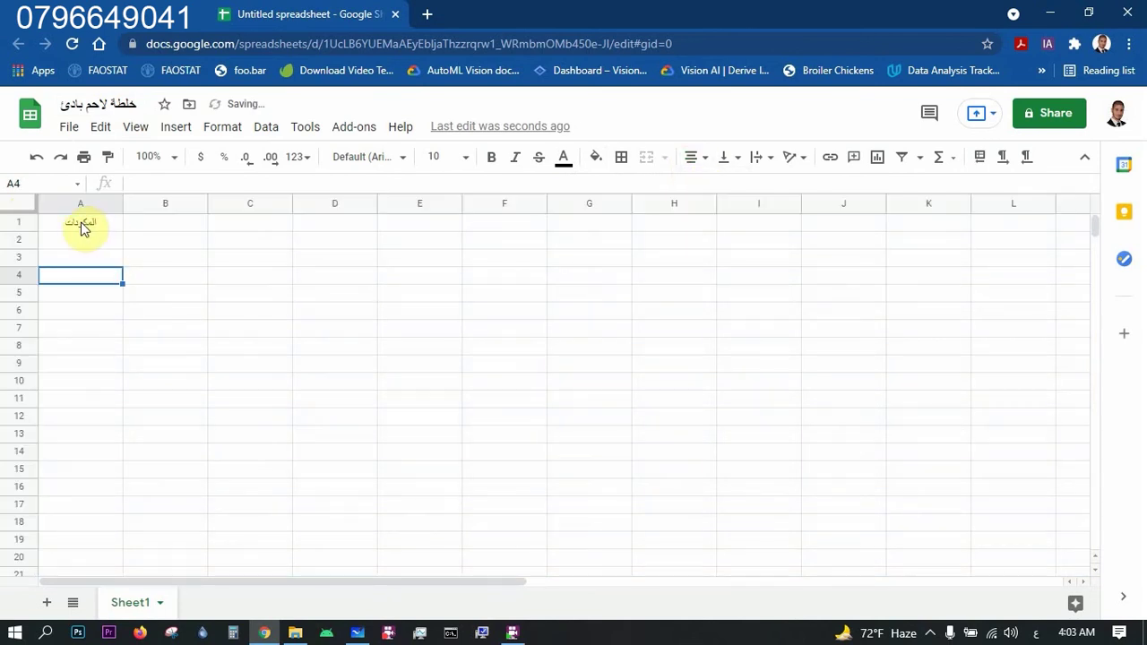
# Make the whole header row 1 bold.
pyautogui.click(84, 224)
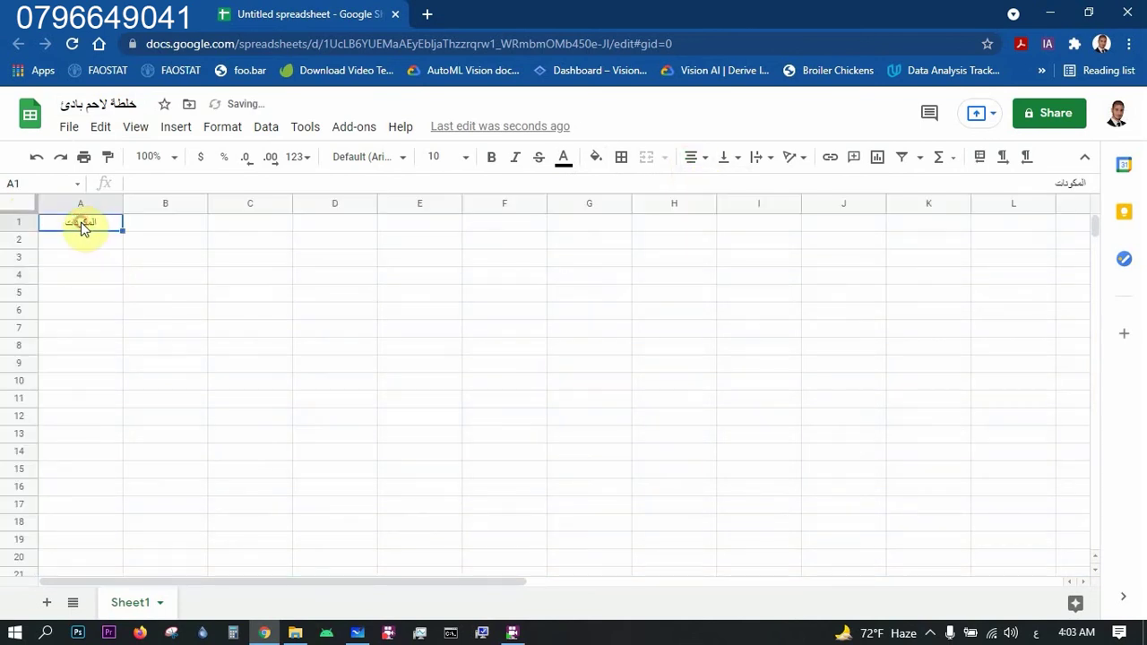
pyautogui.click(19, 221)
pyautogui.click(492, 167)
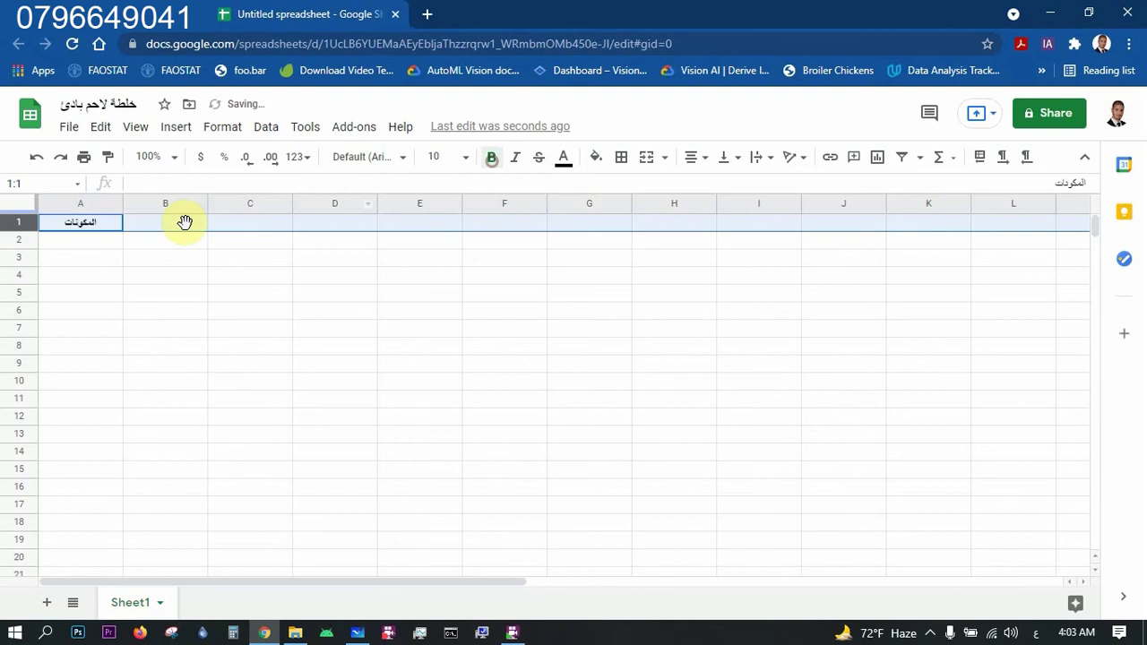
# List the first two ingredients under the header: الذرة in A2 and كسبة الصويا in A3.
pyautogui.click(70, 246)
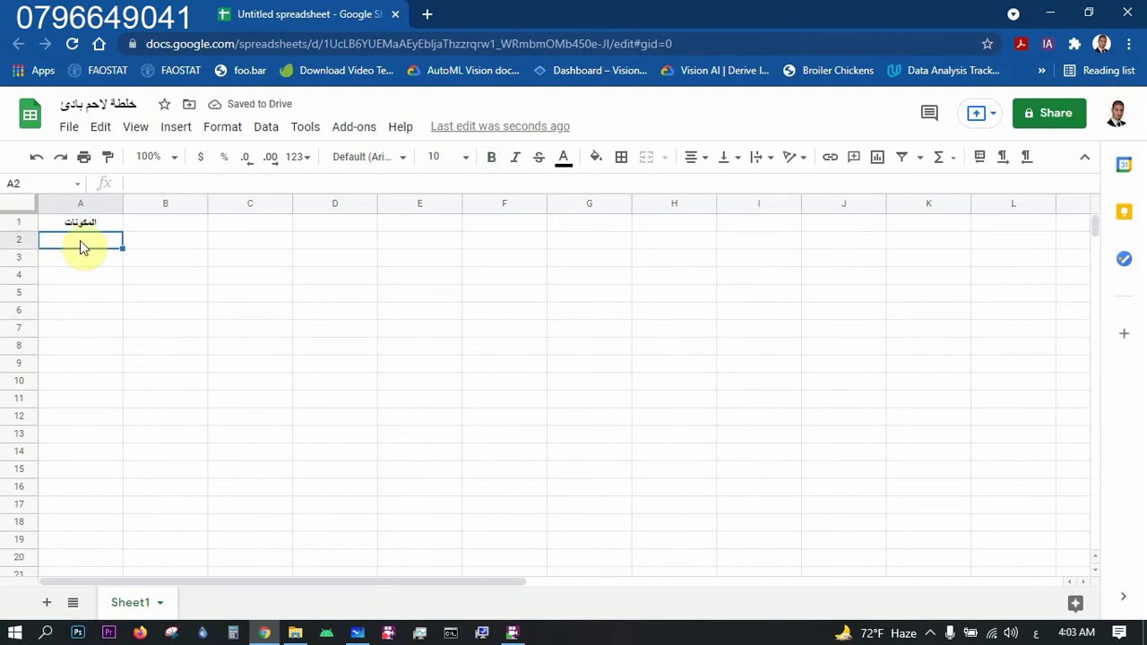
pyautogui.doubleClick(79, 242)
pyautogui.write('ال')
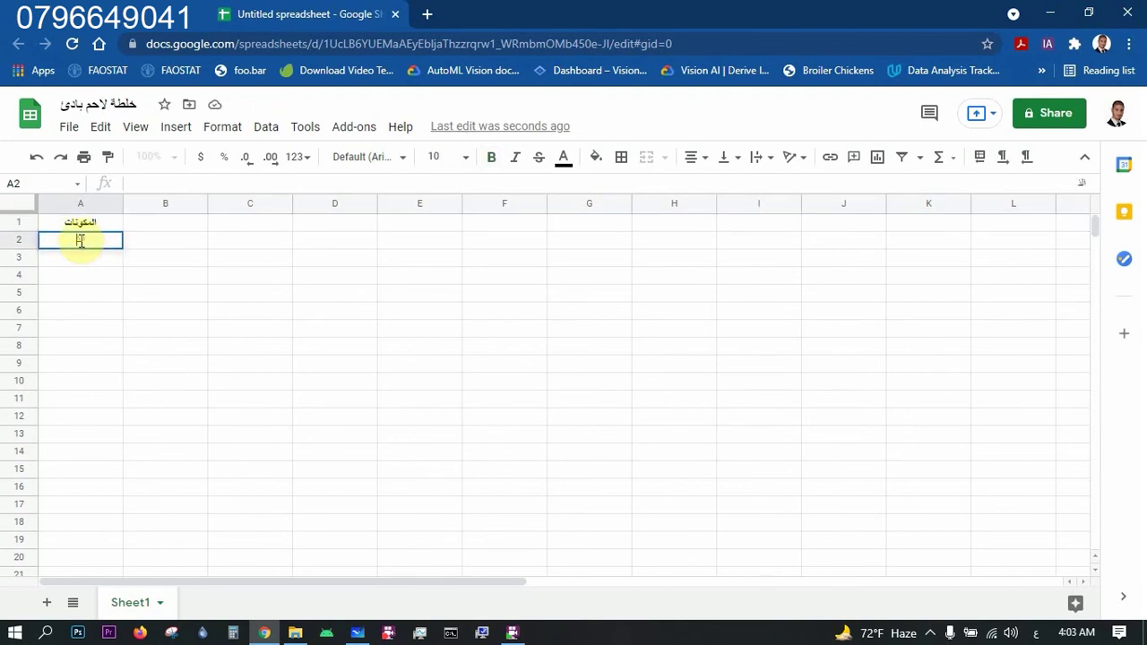
pyautogui.write('ذرة')
pyautogui.press('Return')
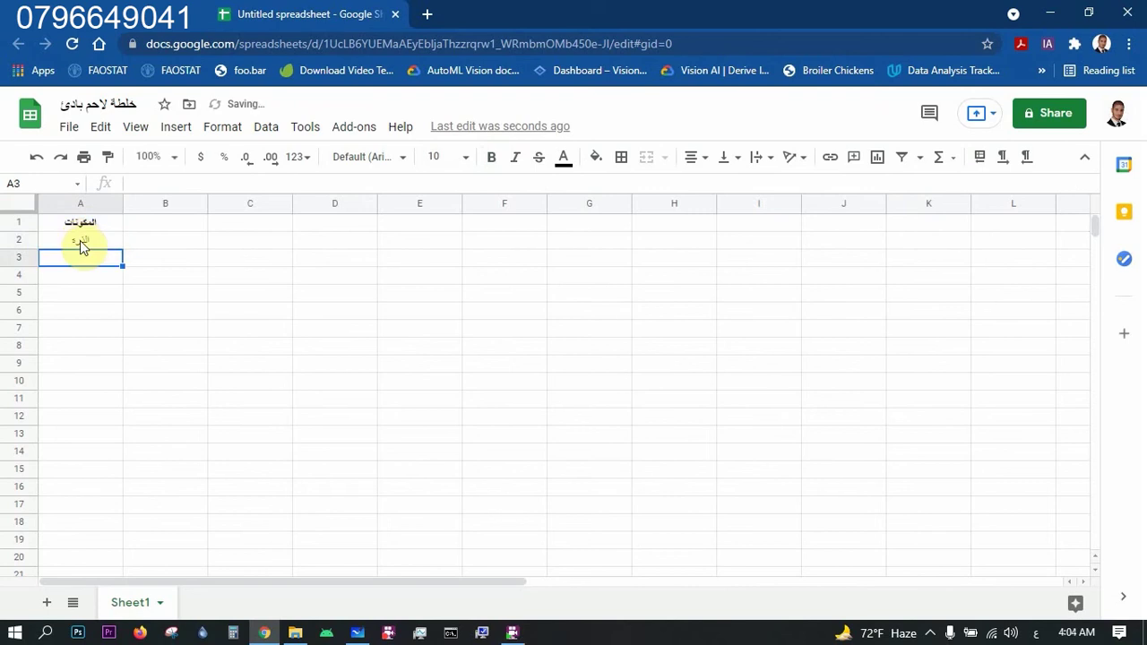
pyautogui.press('Return')
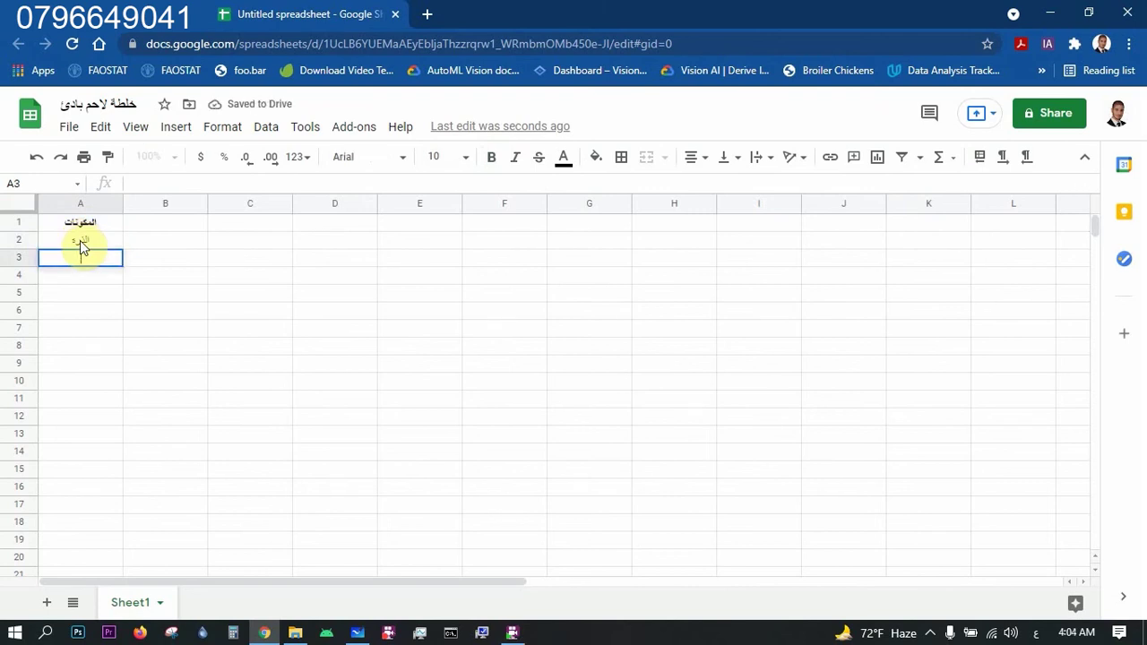
pyautogui.write('كسبة الصويا')
pyautogui.press('Return')
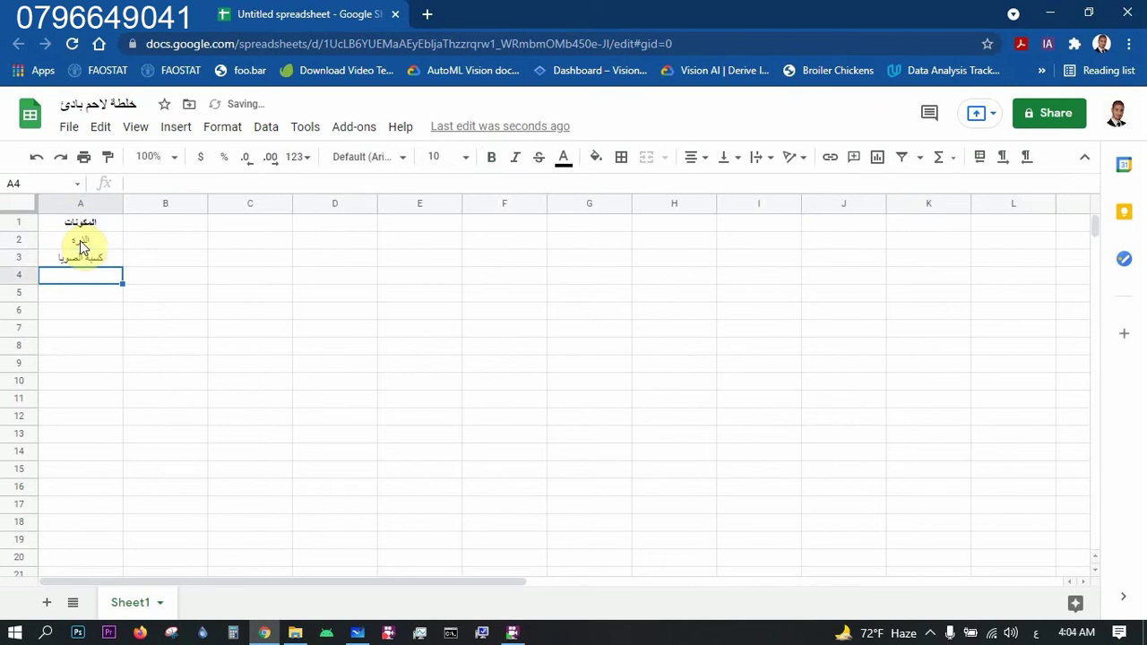
# Add the ingredients الشوفان, كسبة السمك and الزيت in cells A4 to A6.
pyautogui.write('الشو')
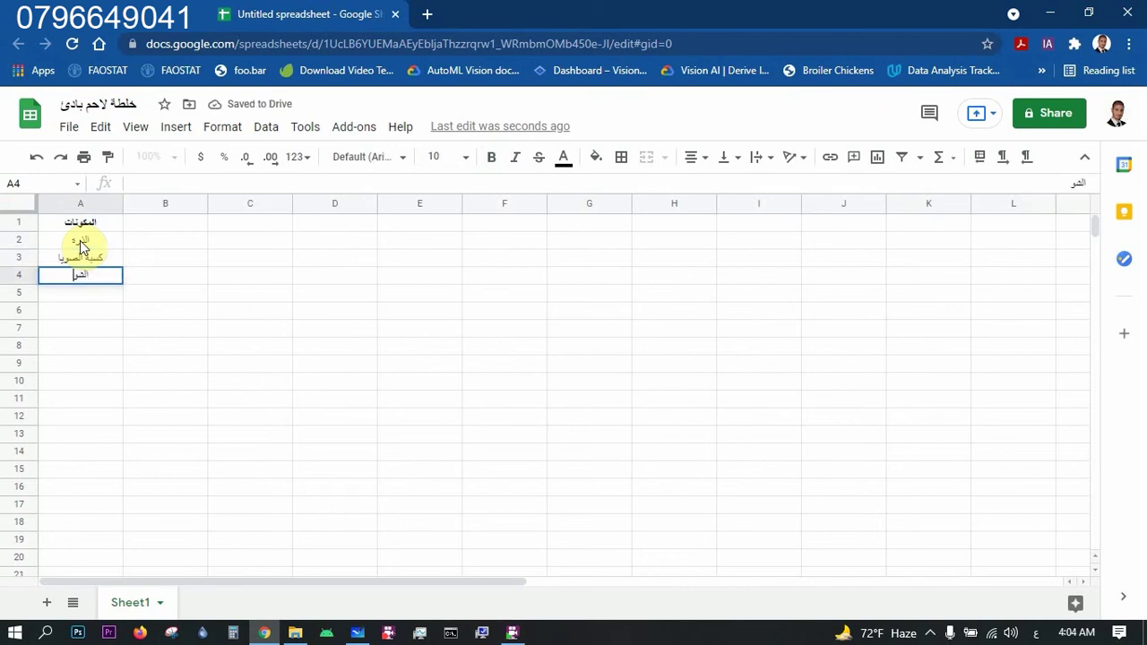
pyautogui.write('فان')
pyautogui.press('Return')
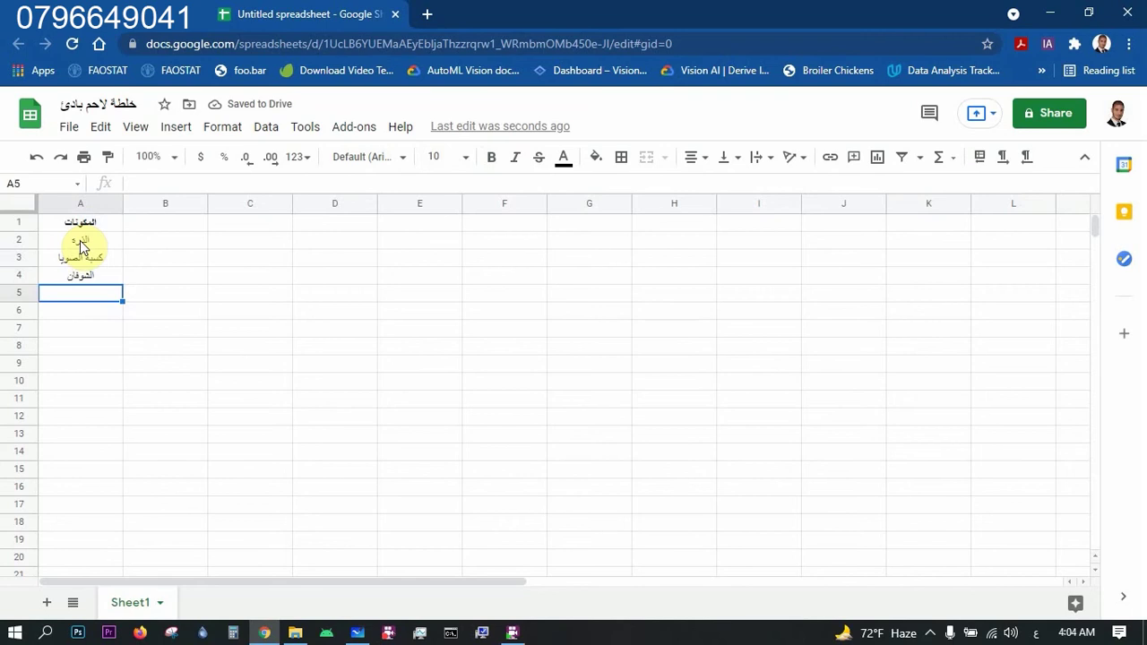
pyautogui.write('كسبة السم')
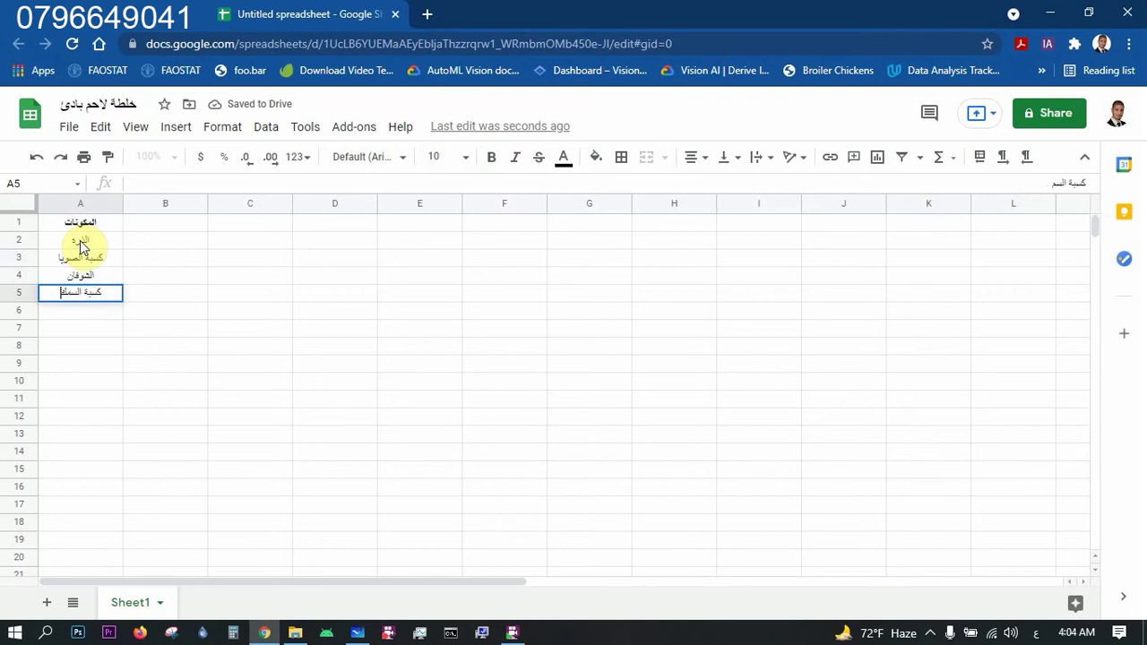
pyautogui.write('ك')
pyautogui.press('Return')
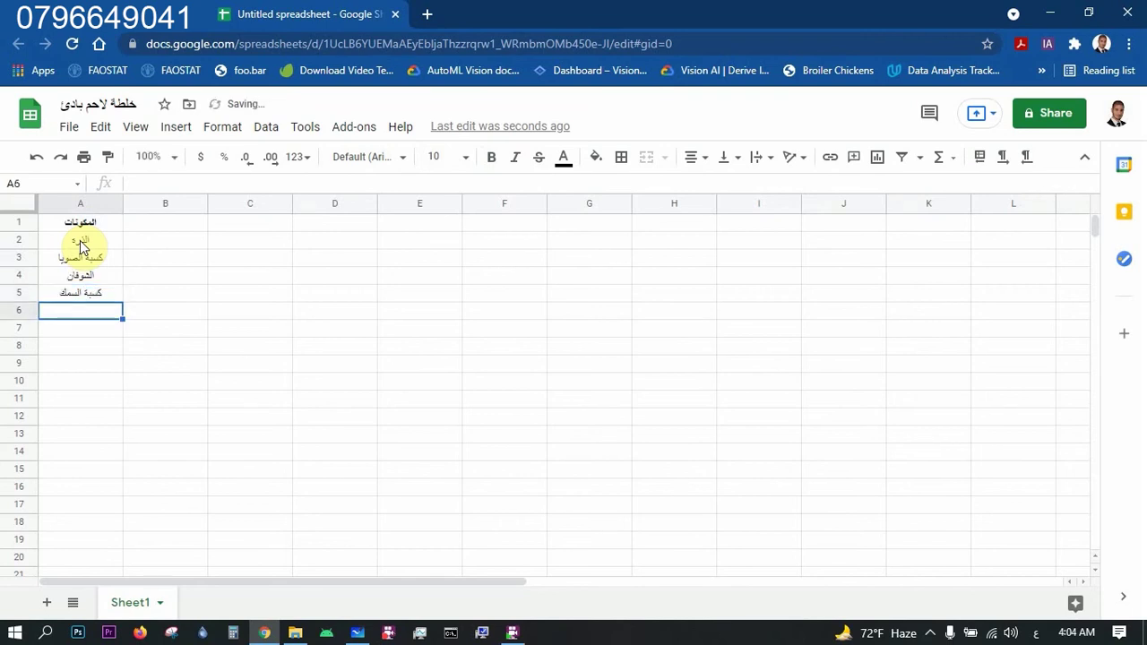
pyautogui.write('الزيت')
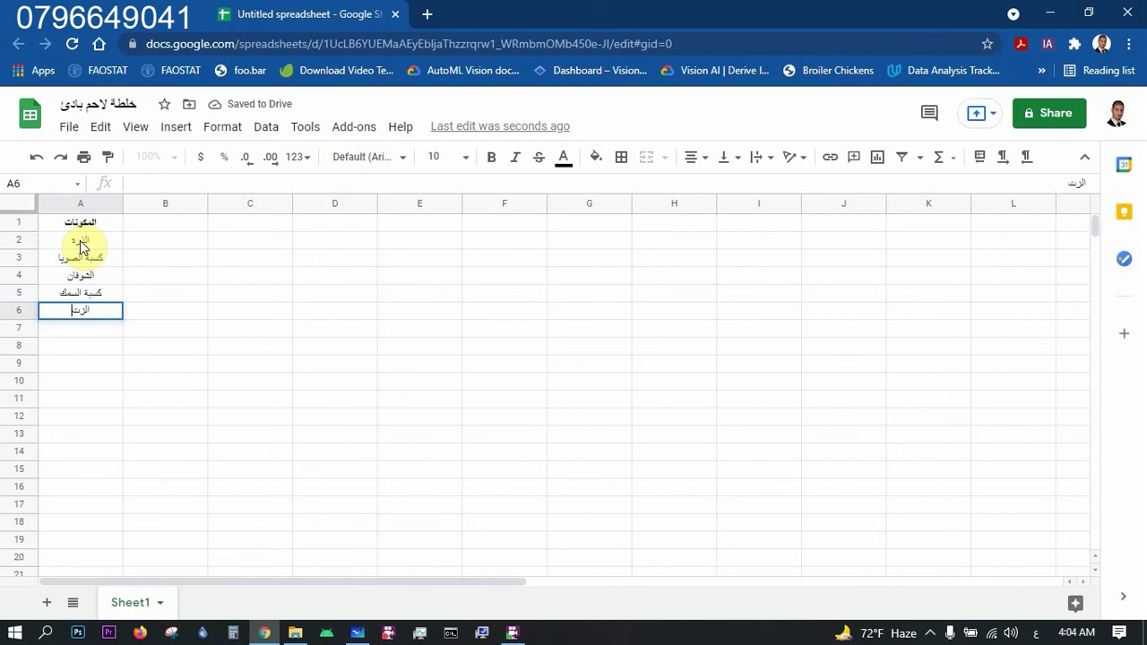
pyautogui.press('Return')
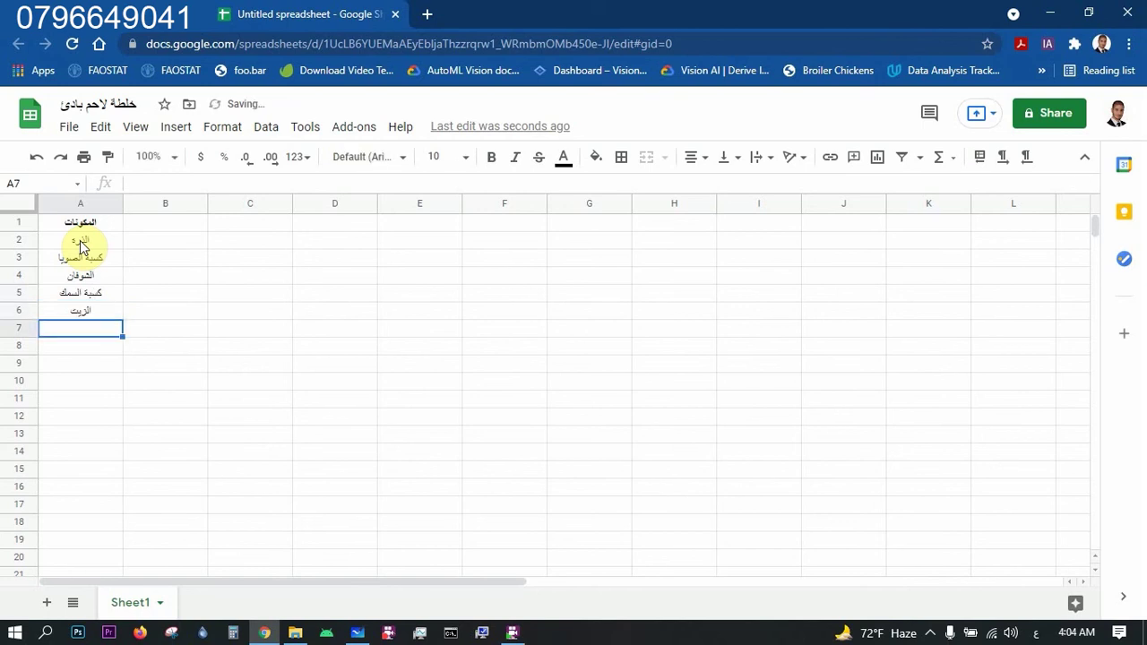
# Add the ingredients ثنائي فوسفات الكالسيوم in A7 and الجير in A8.
pyautogui.write('شا')
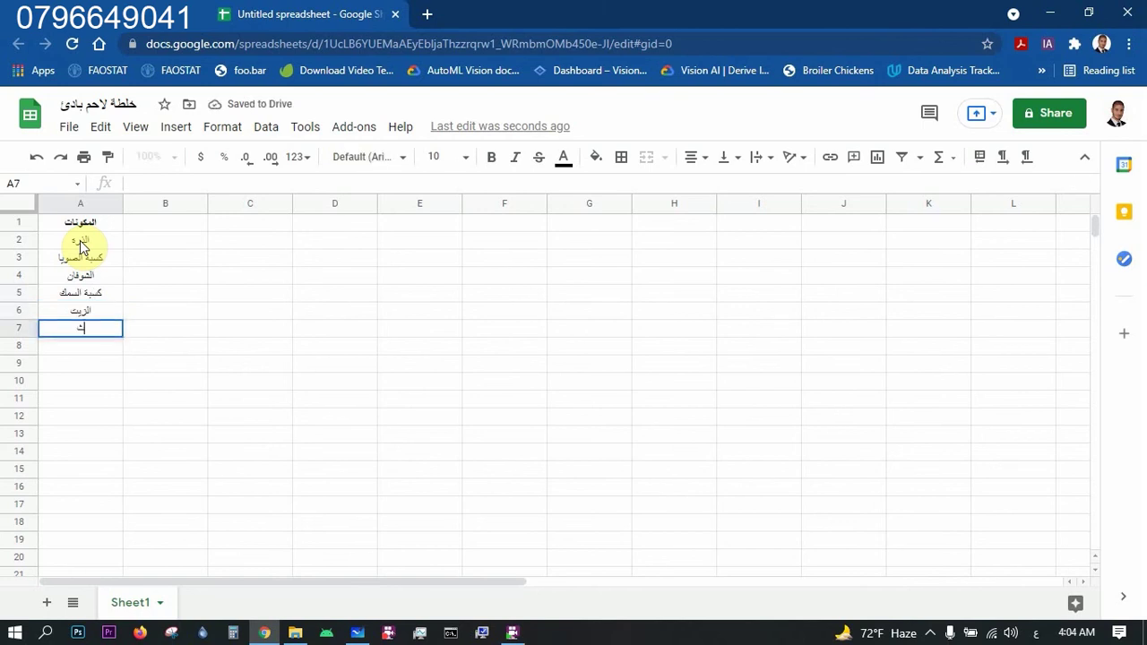
pyautogui.write('ئي فوسفات')
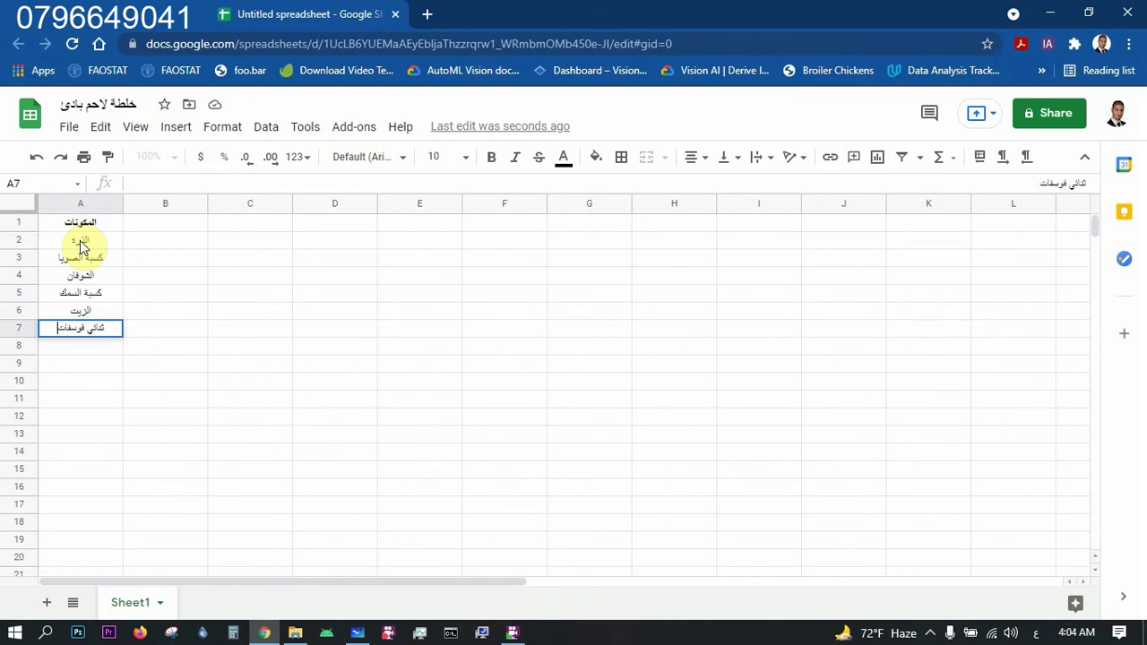
pyautogui.write(' الكالسيوم')
pyautogui.press('Return')
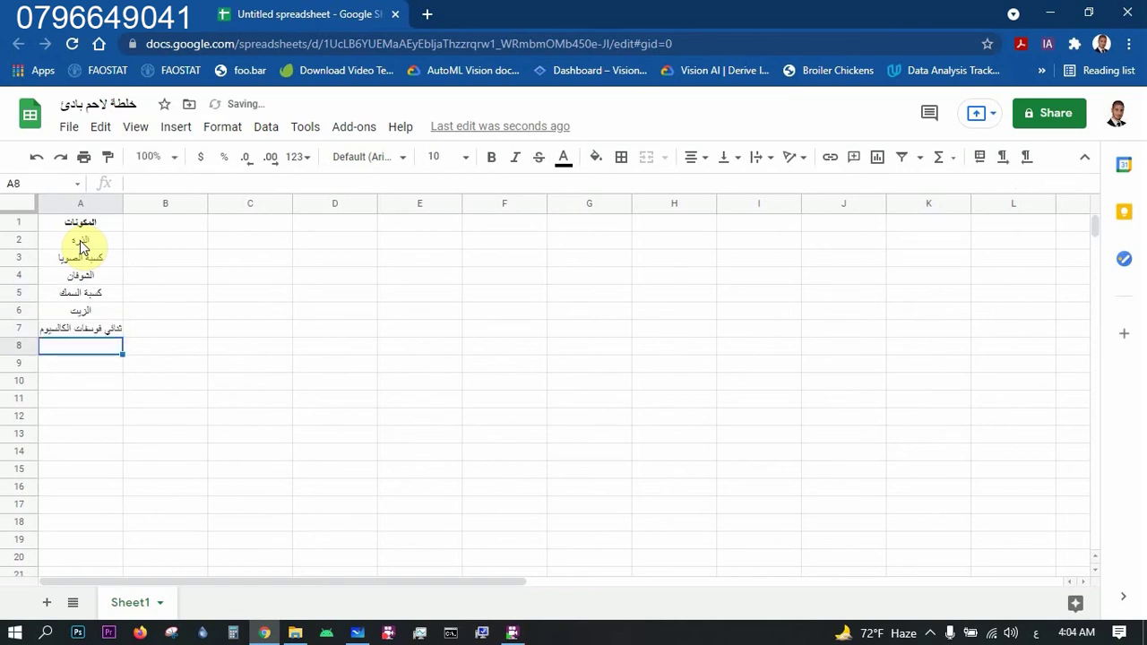
pyautogui.write('الجير')
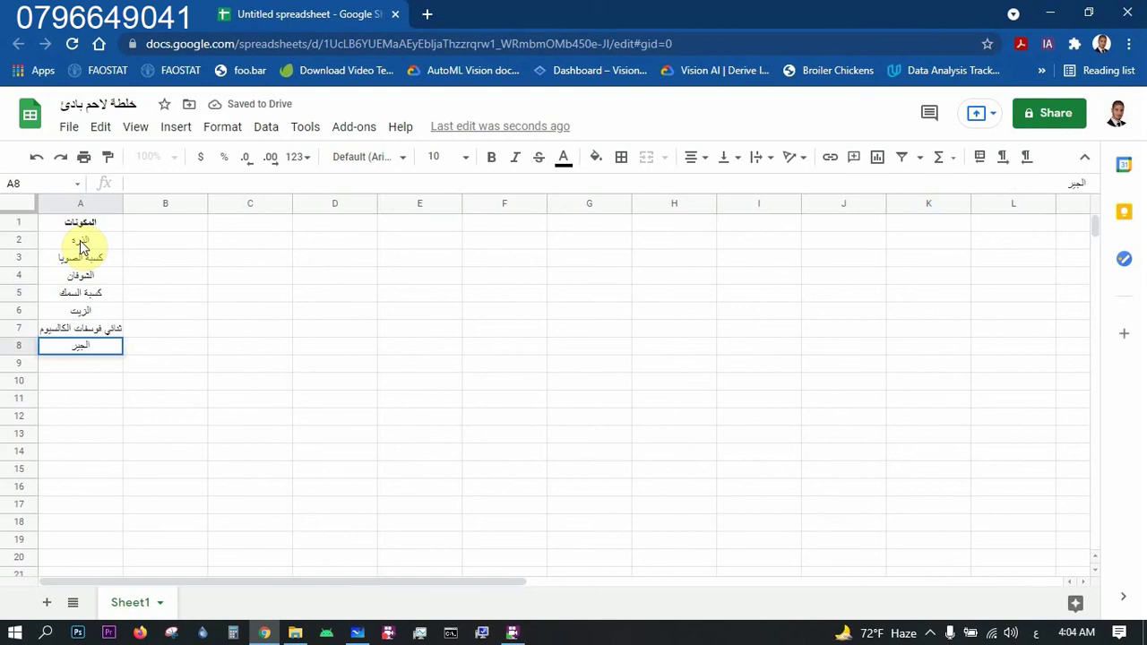
pyautogui.press('Return')
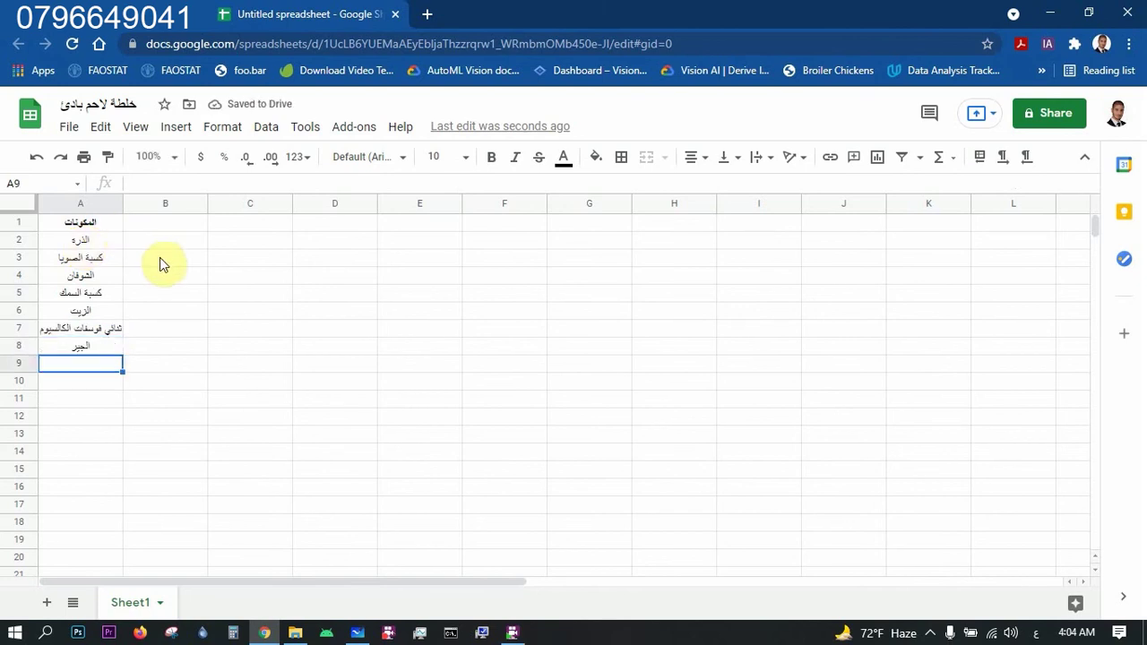
# Enter the column header البروتين in B1 and make sure it is spelled correctly.
pyautogui.click(161, 231)
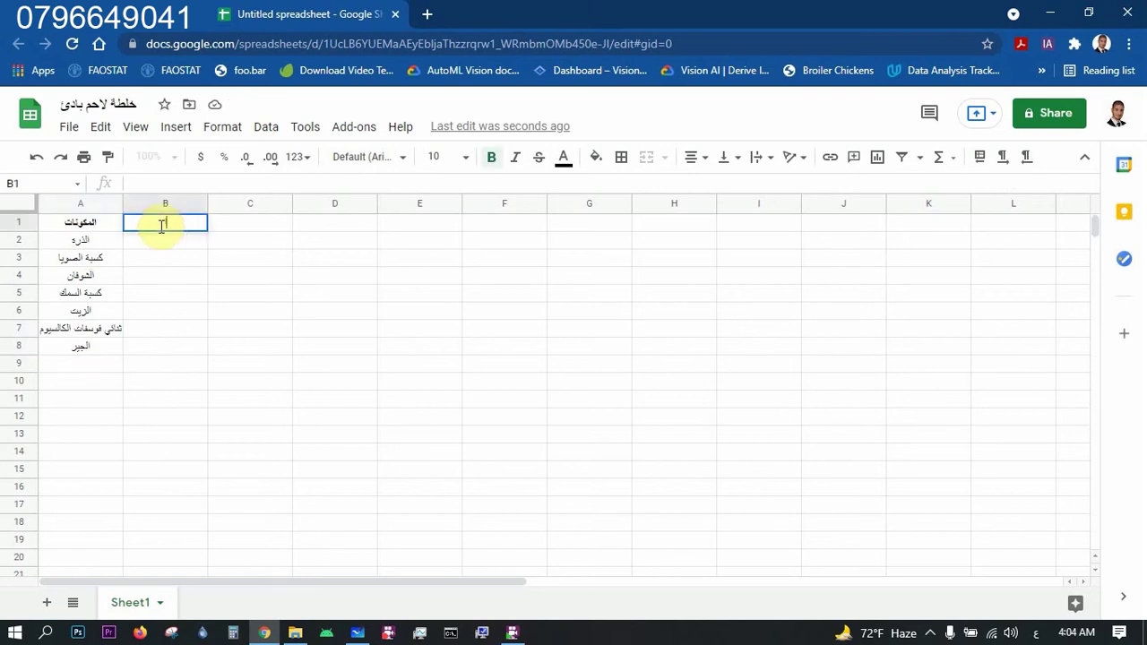
pyautogui.write('البروتين')
pyautogui.press('Tab')
pyautogui.press('Down')
pyautogui.press('Left')
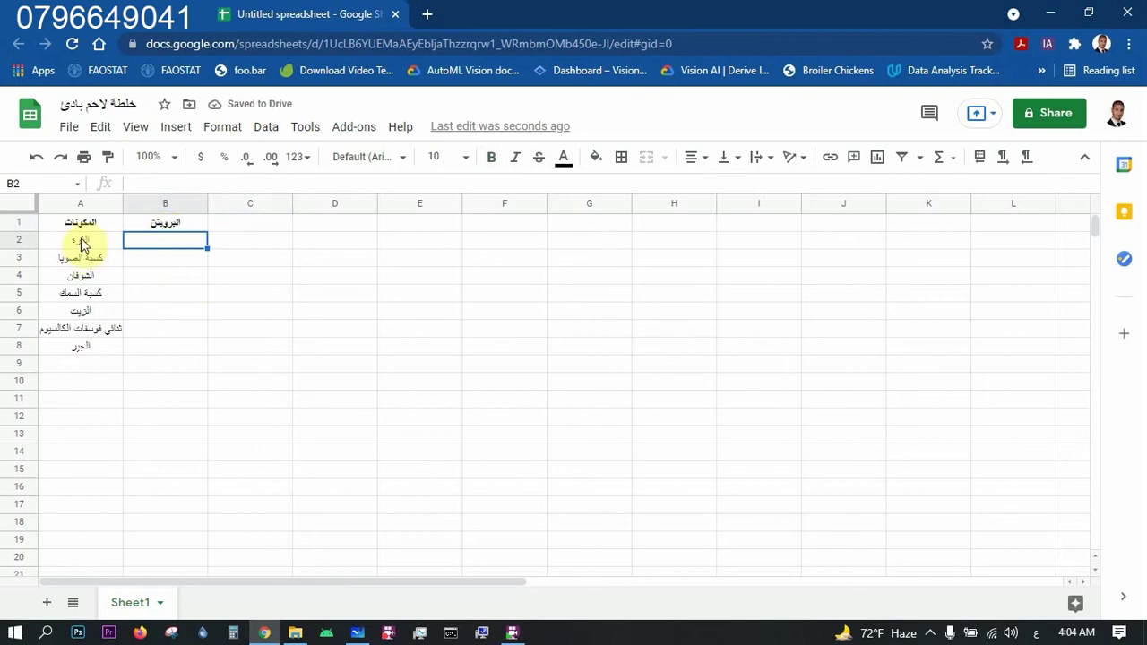
pyautogui.click(169, 231)
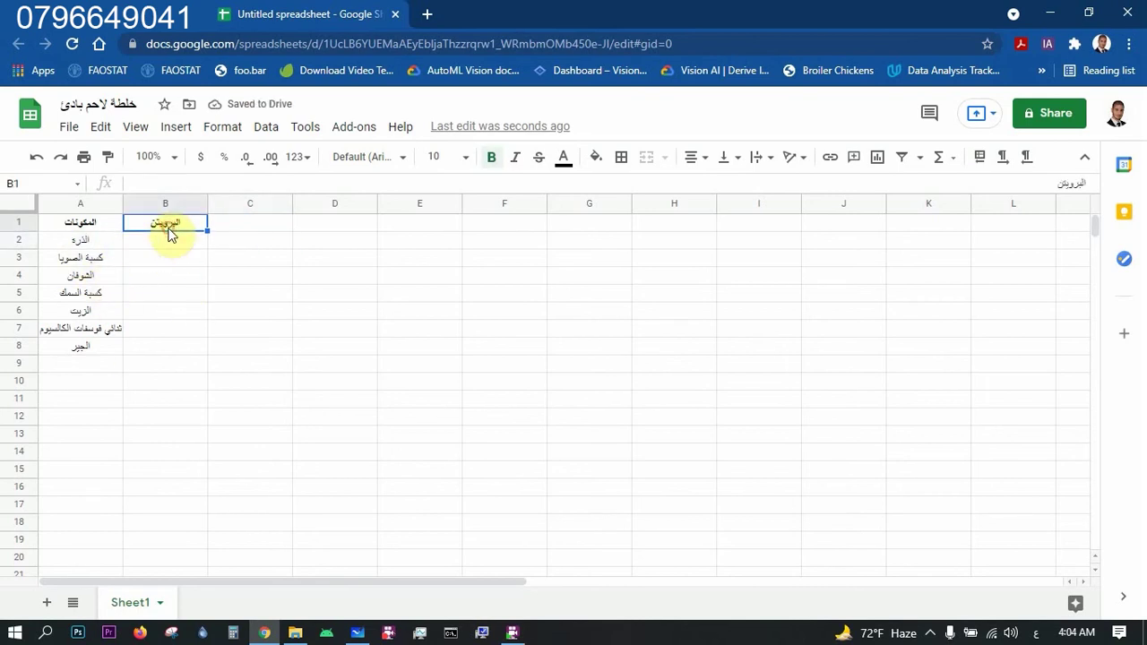
pyautogui.doubleClick(169, 231)
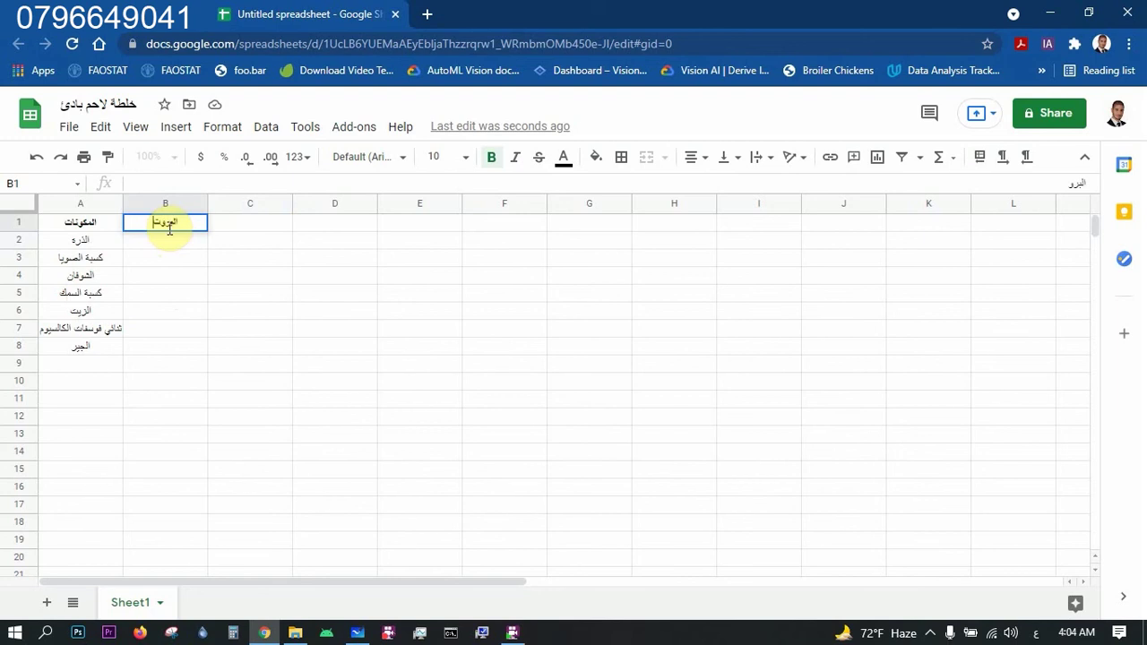
pyautogui.press('Tab')
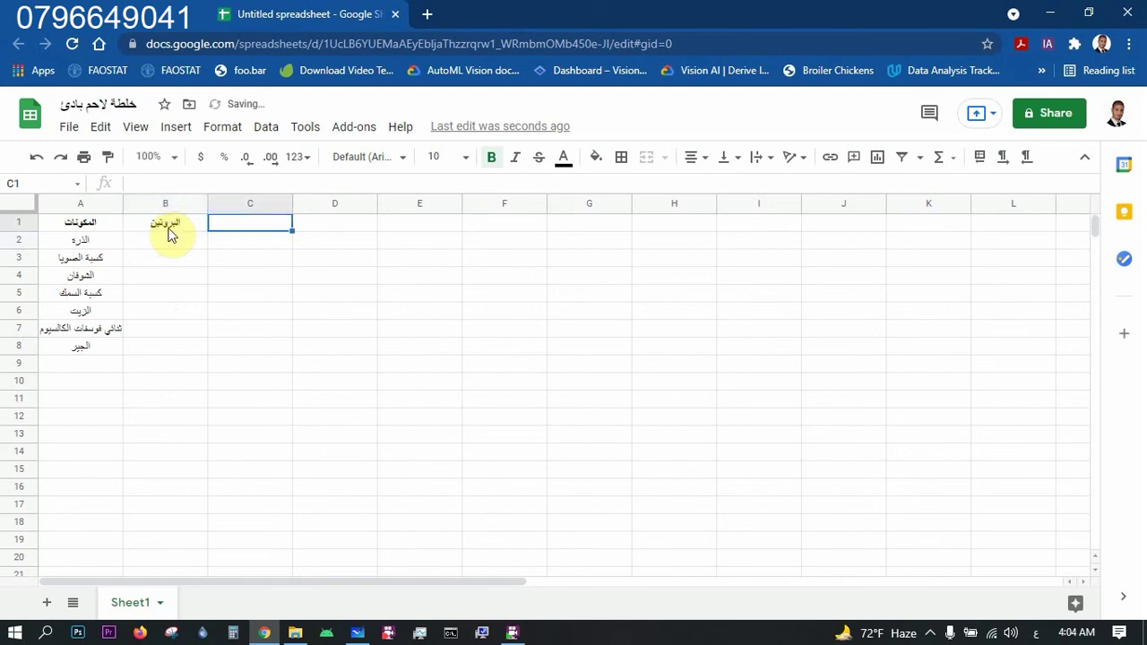
# Enter the column headers الطاقة in C1 and الكالسيوم in D1.
pyautogui.write('الطاقة')
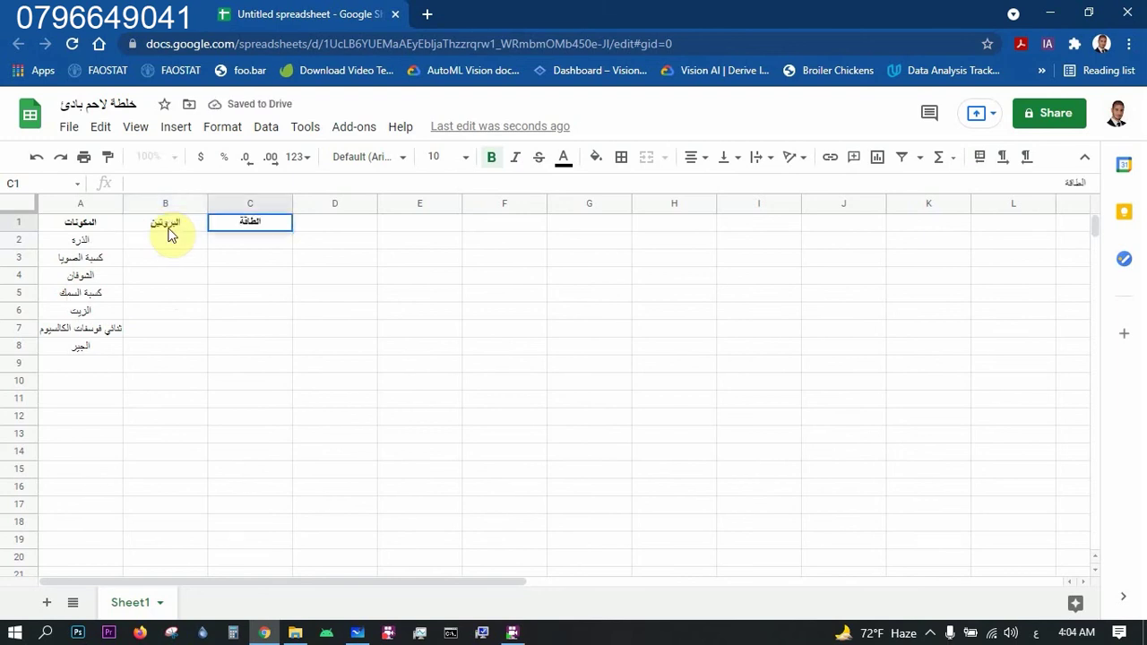
pyautogui.press('Tab')
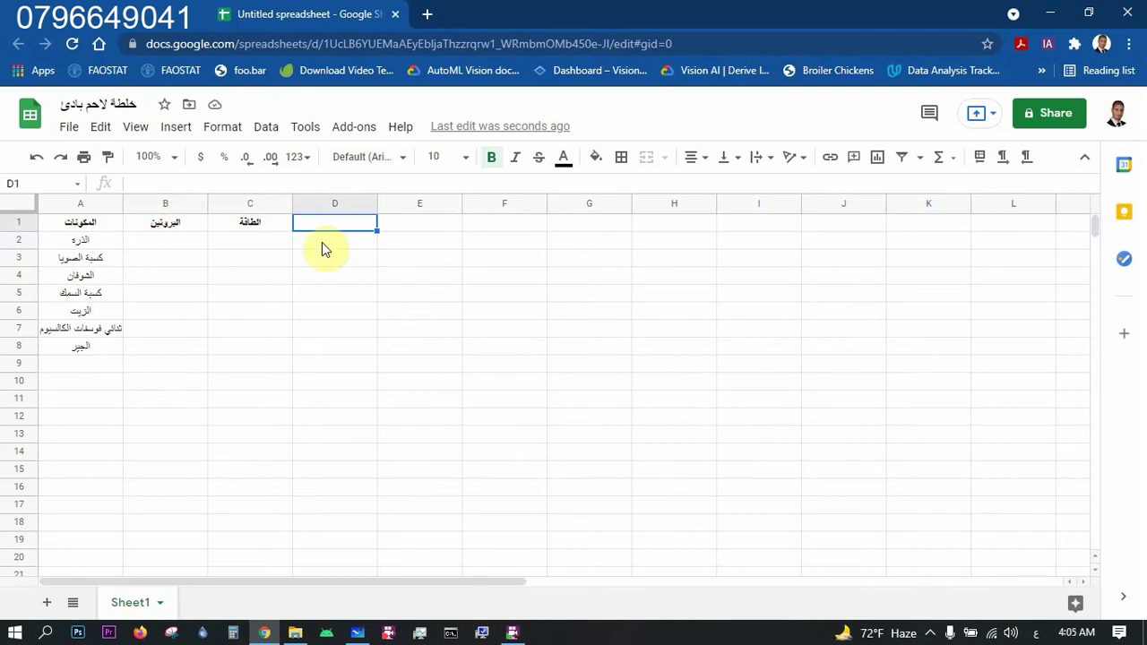
pyautogui.write('الكال')
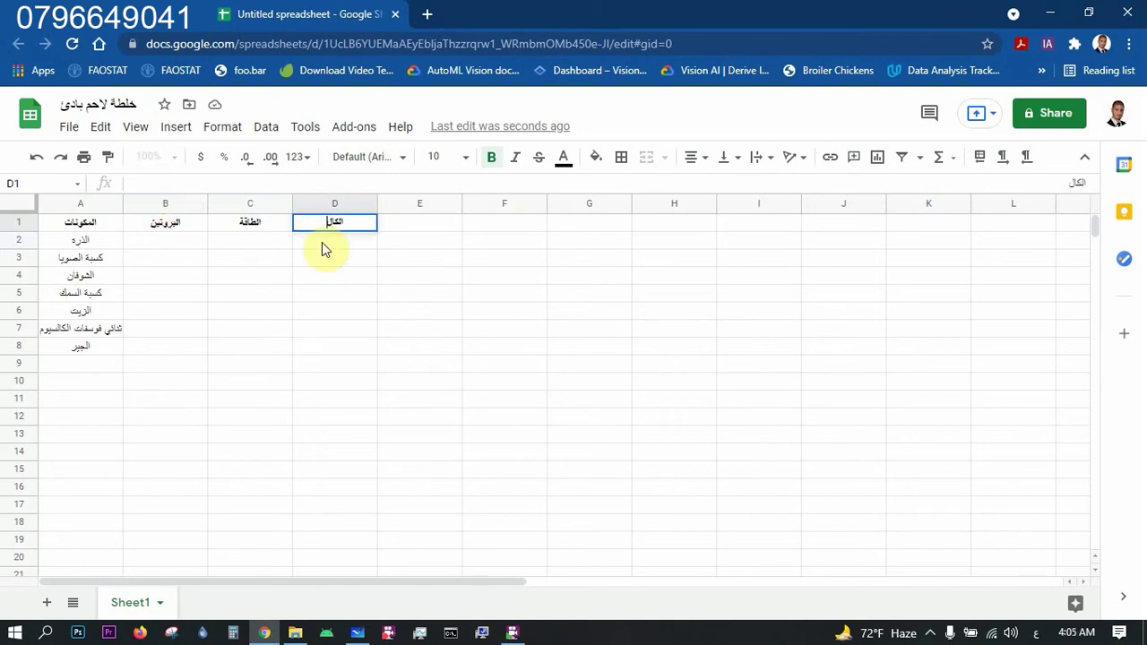
pyautogui.write('سيوم')
pyautogui.press('Return')
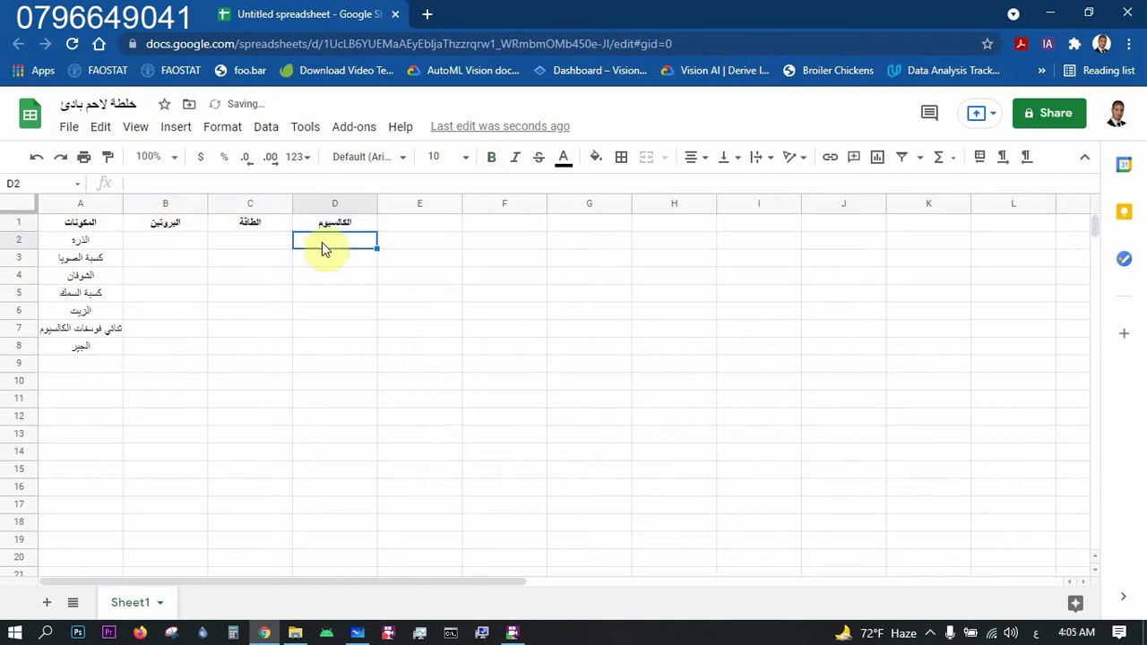
# Add the column headers الفسفور in E1 and لايسين in F1.
pyautogui.press('Up')
pyautogui.press('Right')
pyautogui.write('الف')
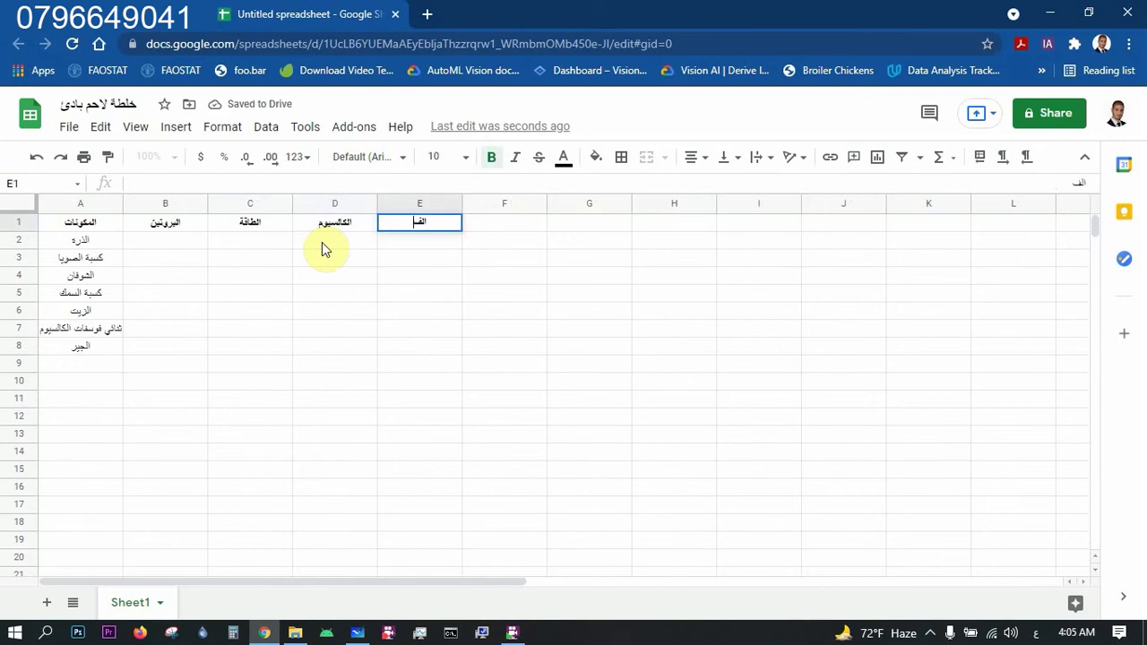
pyautogui.write('سفور')
pyautogui.press('Tab')
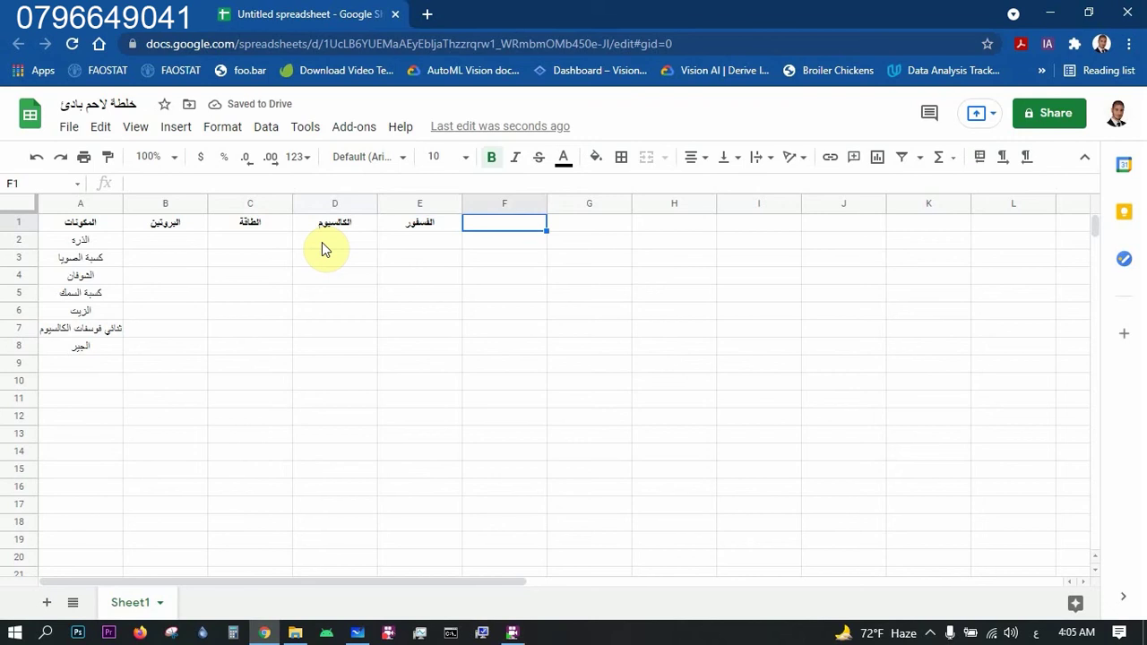
pyautogui.write('لايسين')
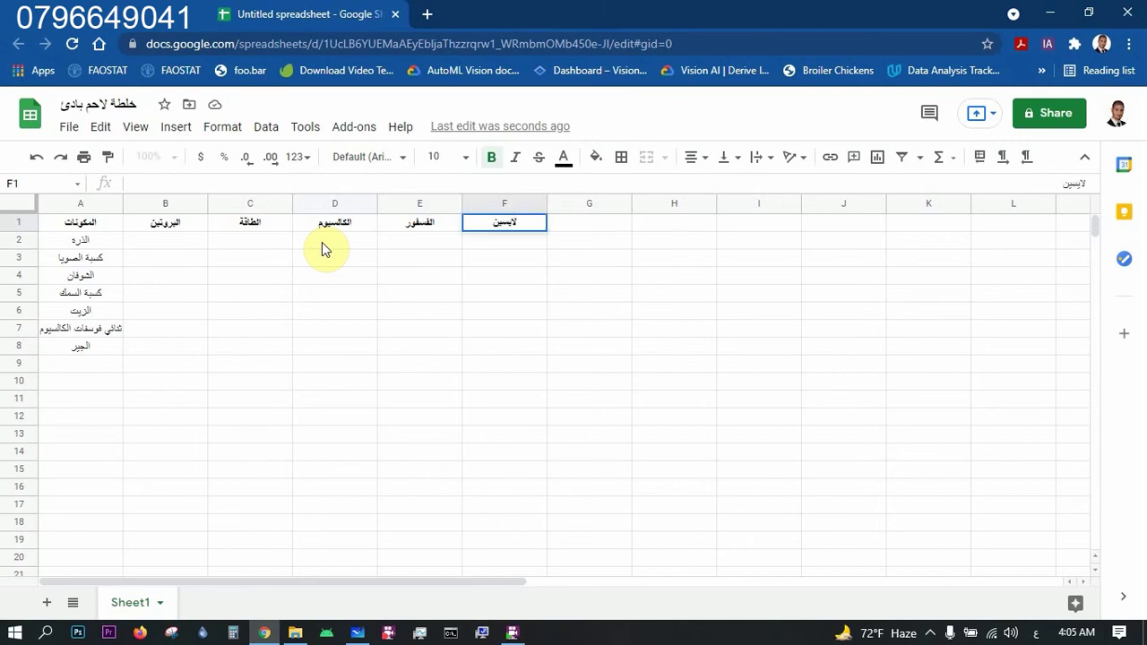
pyautogui.press('Return')
pyautogui.press('Up')
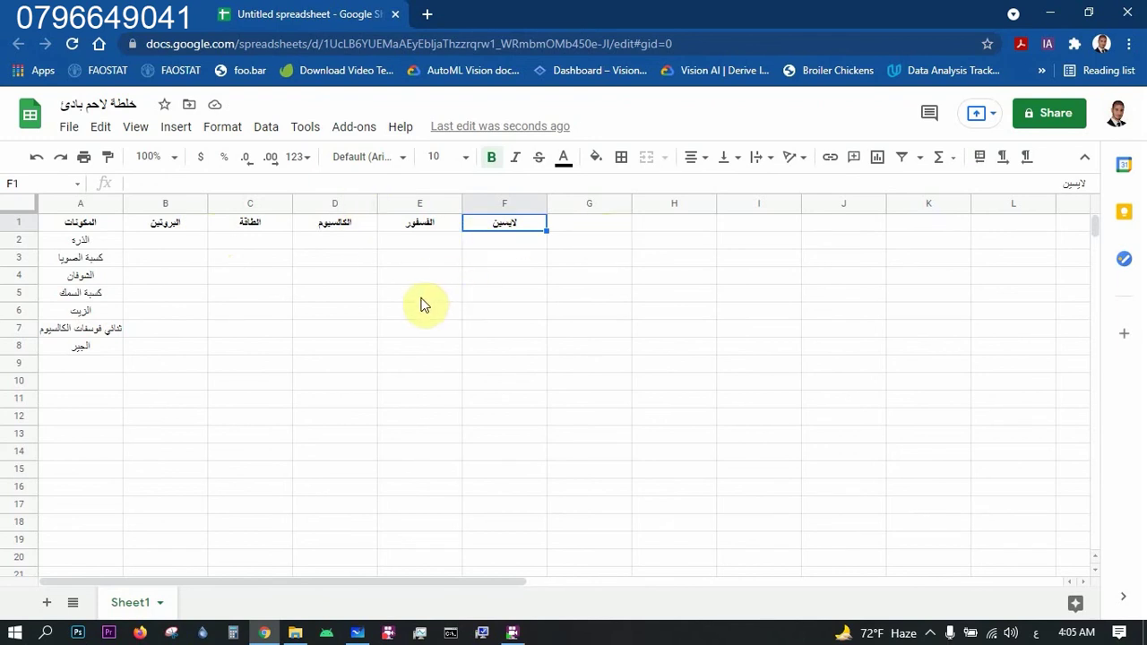
# Enter the quantity column header الكمية in G1.
pyautogui.click(574, 231)
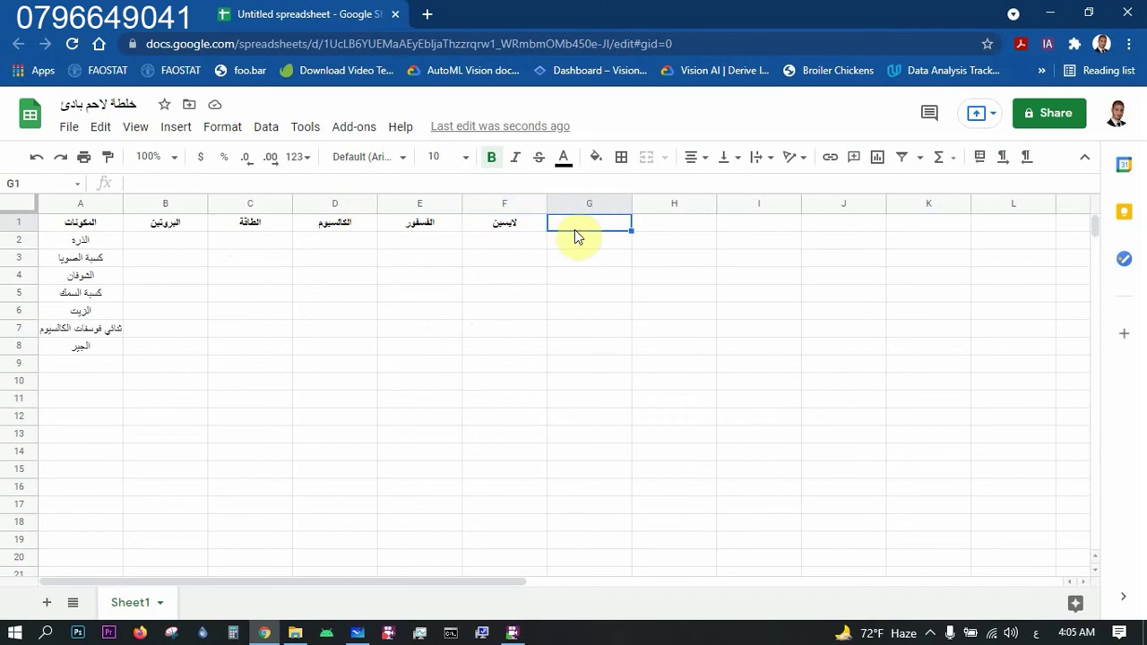
pyautogui.doubleClick(574, 230)
pyautogui.write('الكمية')
pyautogui.press('Return')
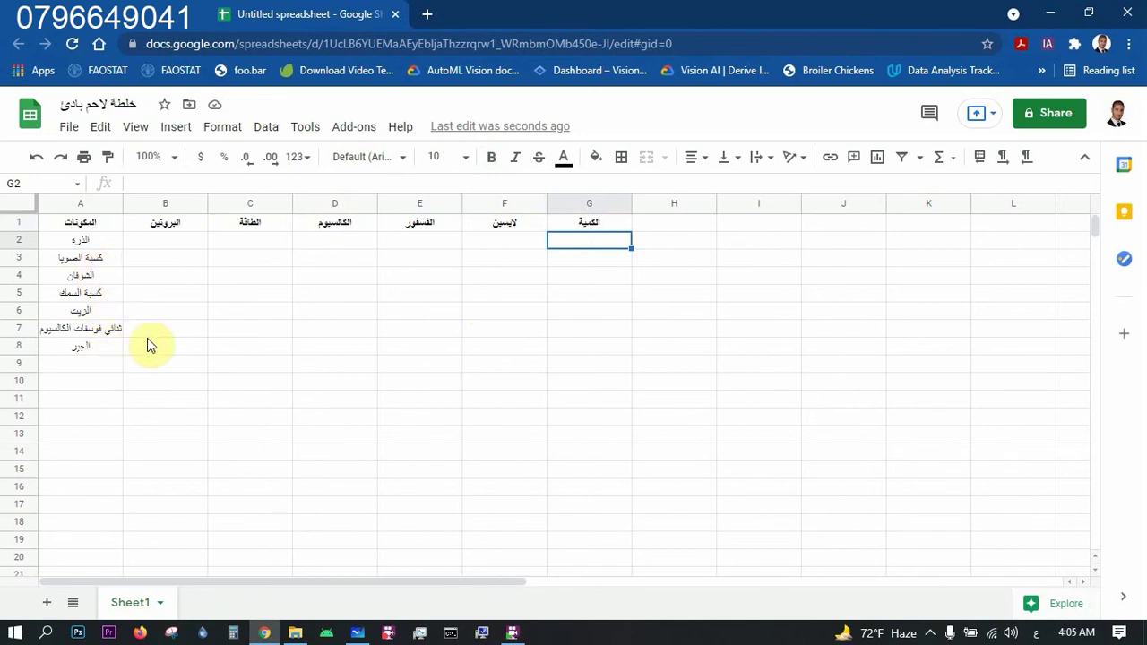
# Fill B2:F8 with each ingredient's protein, energy, calcium, phosphorus and lysine values.
pyautogui.click(157, 237)
pyautogui.moveTo(268, 238); pyautogui.dragTo(522, 341)
pyautogui.click(205, 263)
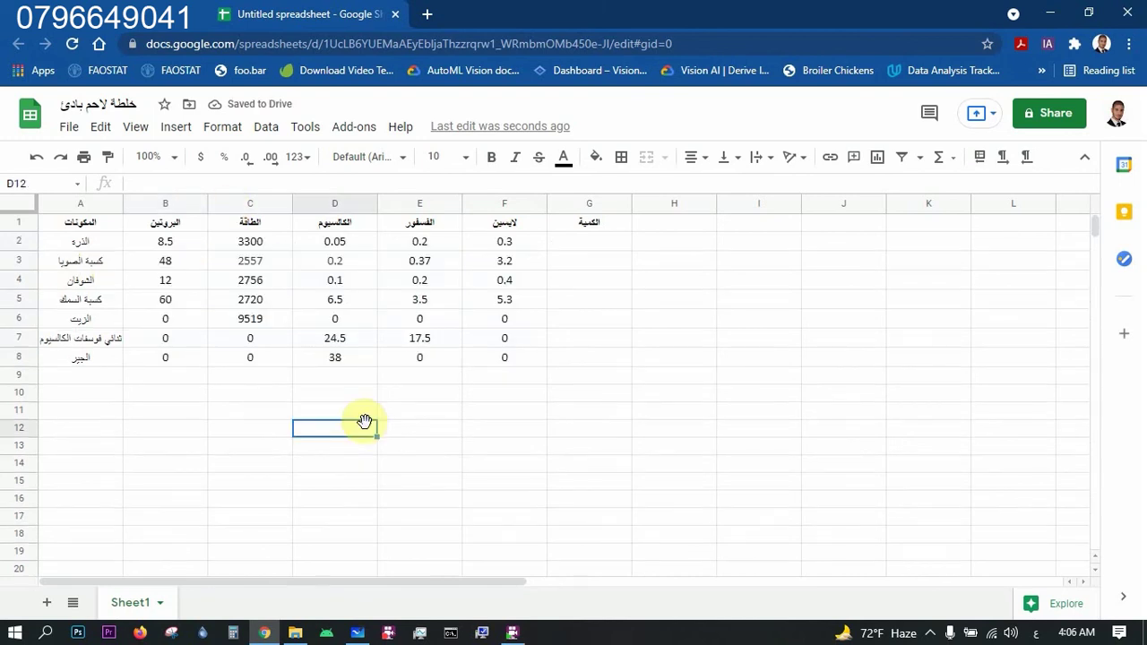
# Append a % sign to the protein header in B1 and the calcium header in D1.
pyautogui.click(142, 224)
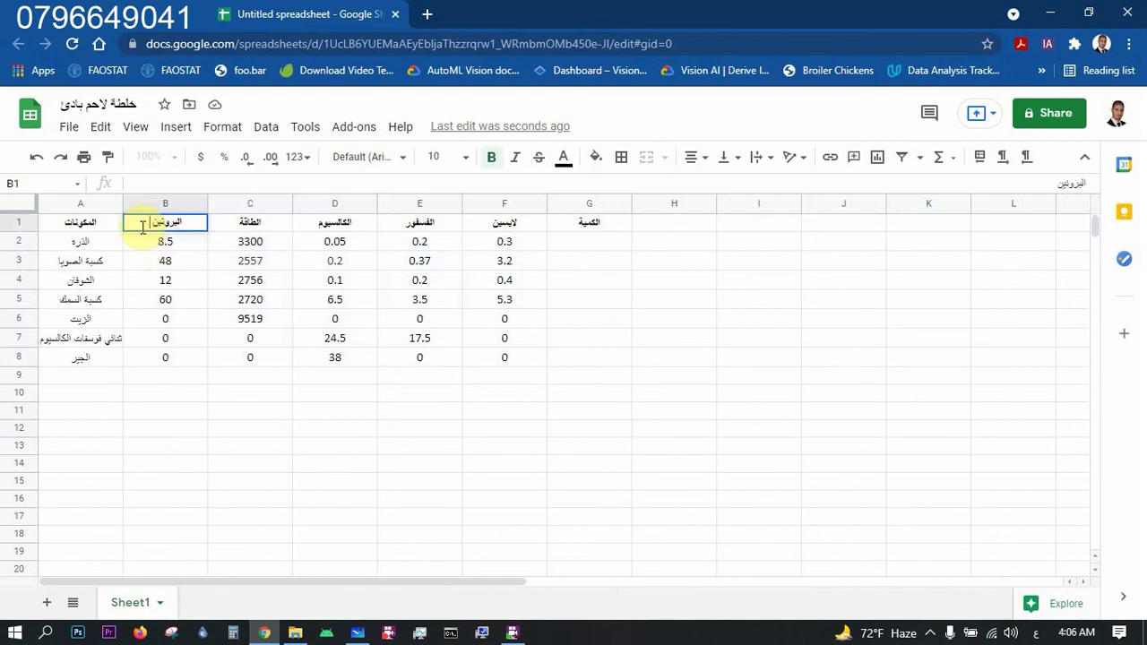
pyautogui.write('%')
pyautogui.press('Return')
pyautogui.press('Right')
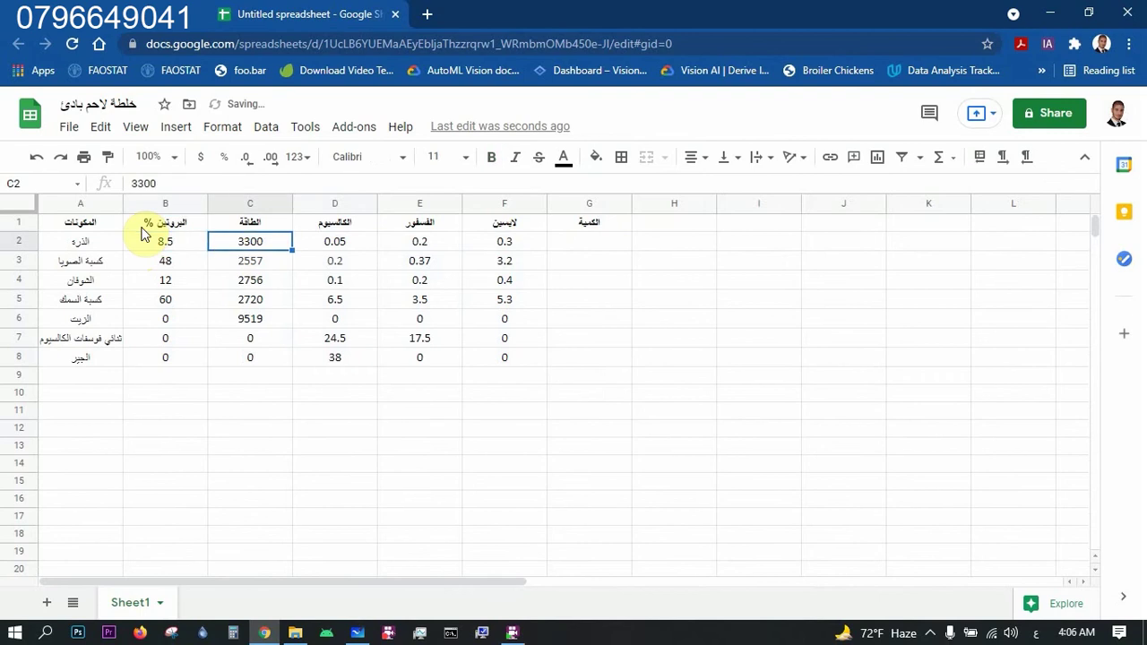
pyautogui.press('Up')
pyautogui.press('Right')
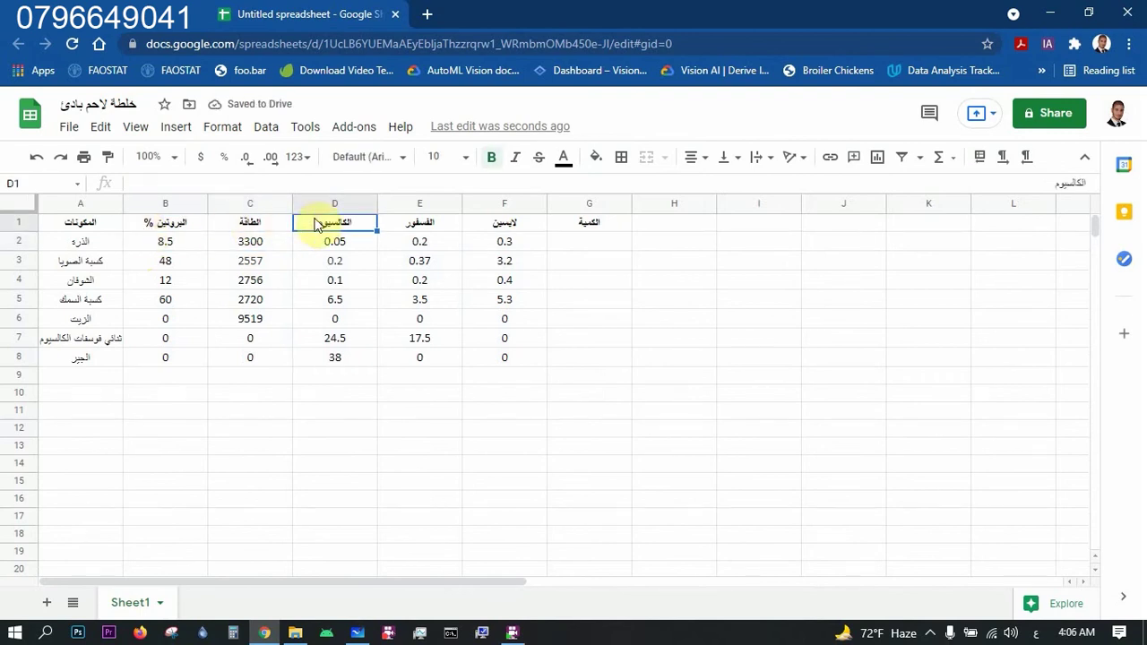
pyautogui.doubleClick(315, 220)
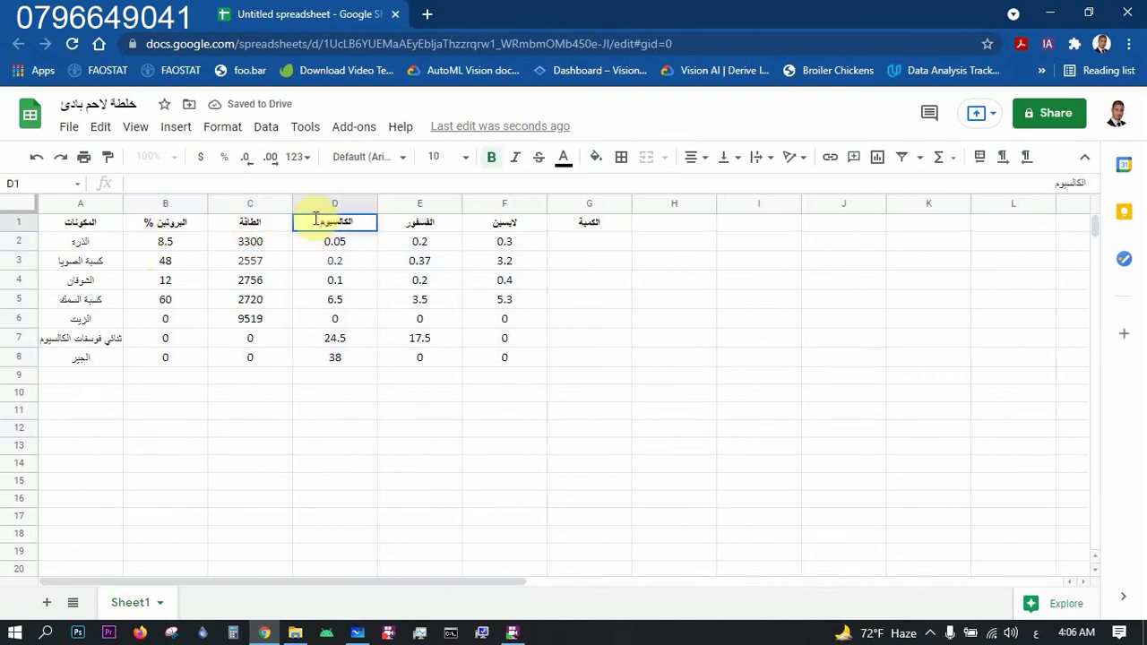
pyautogui.press('Return')
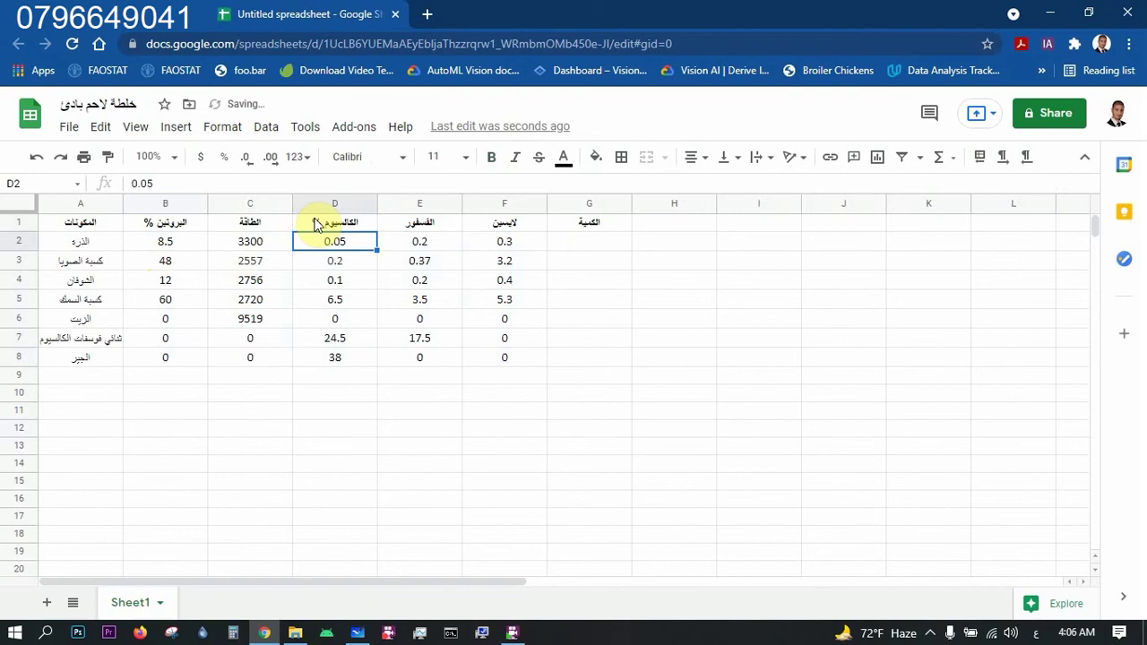
# Append a % sign to the phosphorus header in E1 and the lysine header in F1.
pyautogui.doubleClick(401, 221)
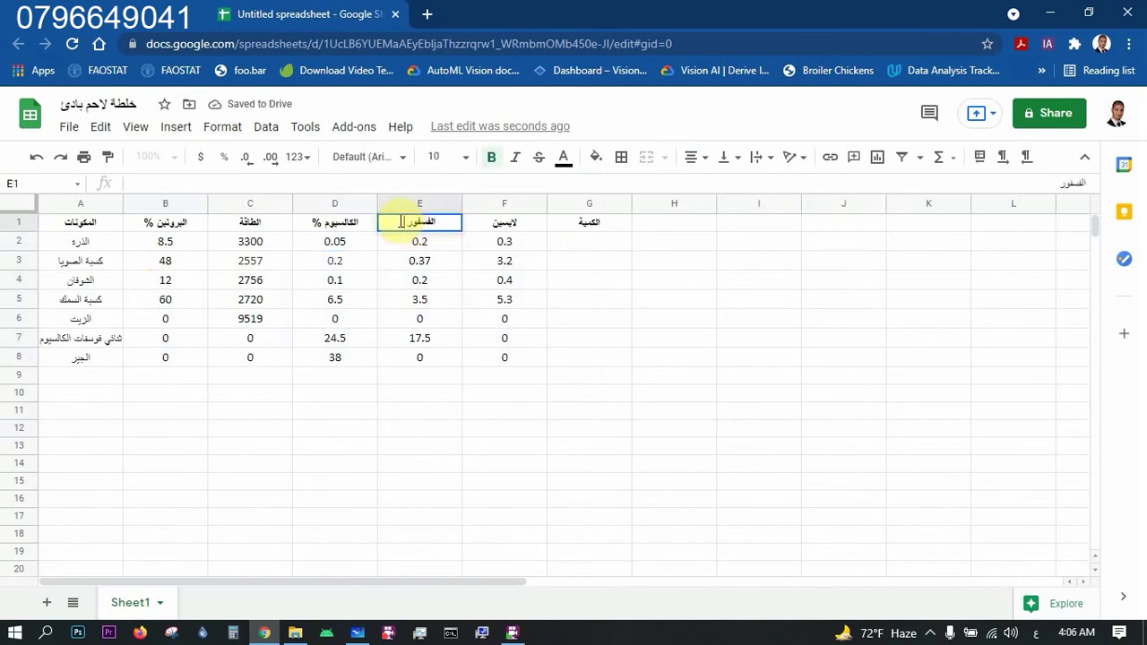
pyautogui.write('%')
pyautogui.press('Return')
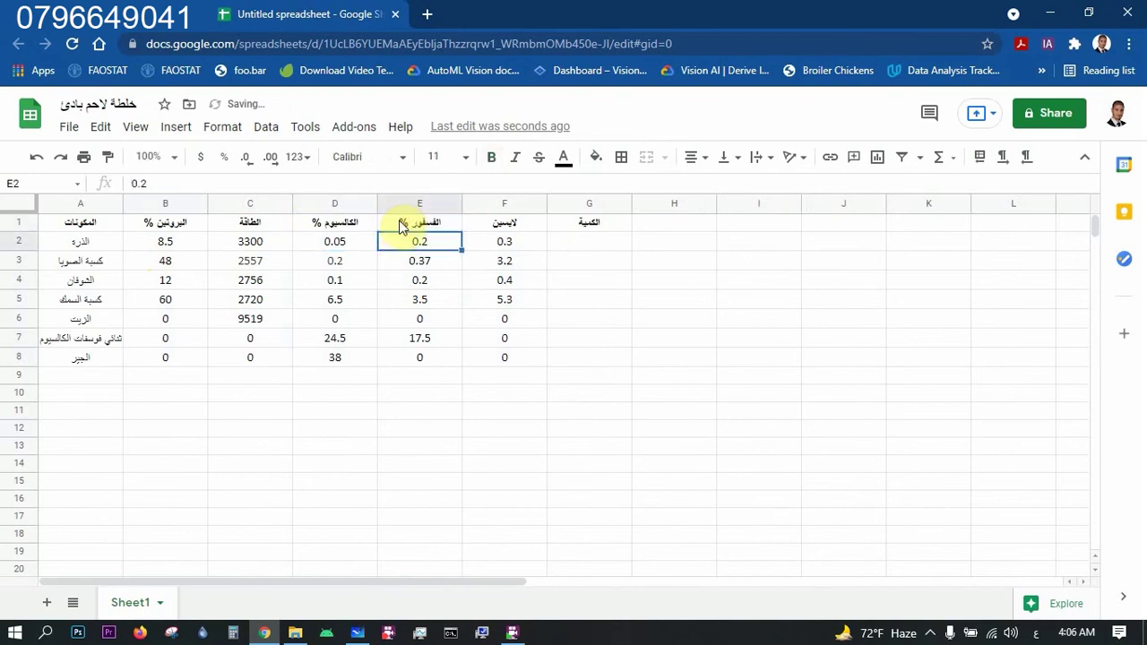
pyautogui.doubleClick(494, 222)
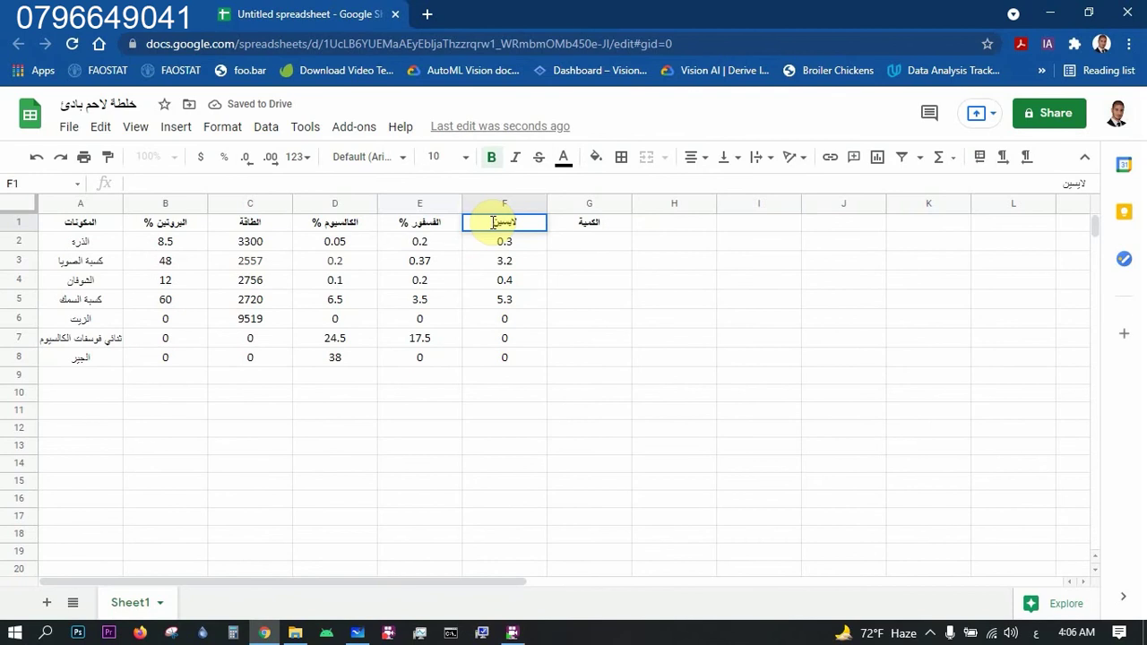
pyautogui.press('Return')
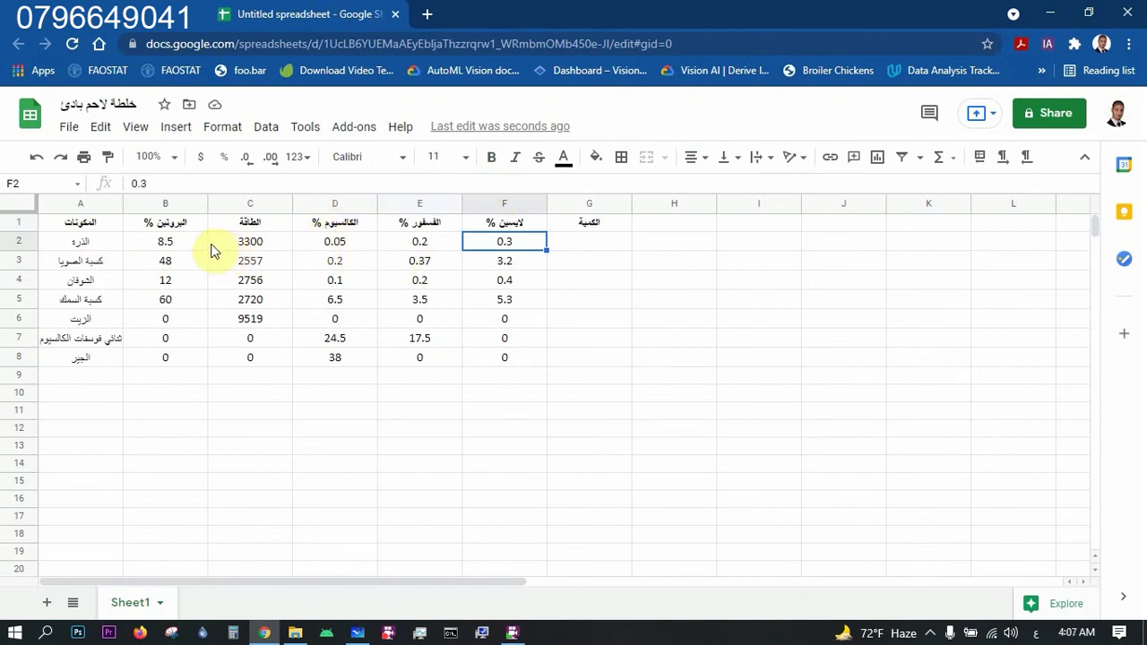
# Add the unit to the energy header in C1 so that it reads الطاقة (كيلو كالوري\كغ).
pyautogui.click(236, 229)
pyautogui.doubleClick(235, 227)
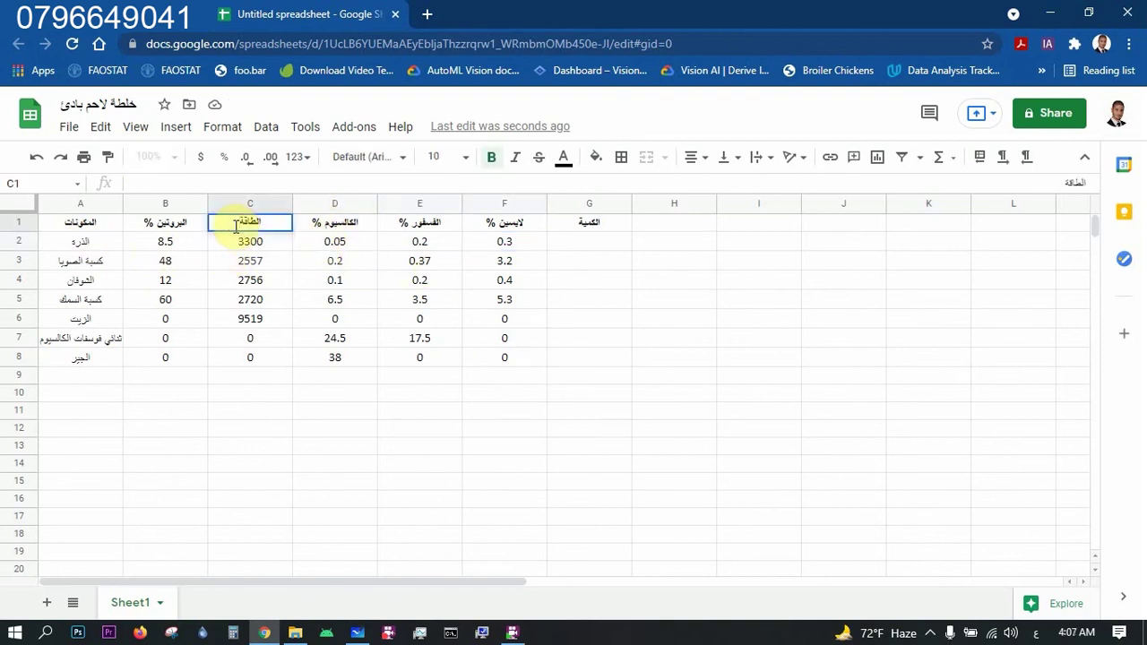
pyautogui.write('%')
pyautogui.write('كيلو')
pyautogui.write(' كالوريط')
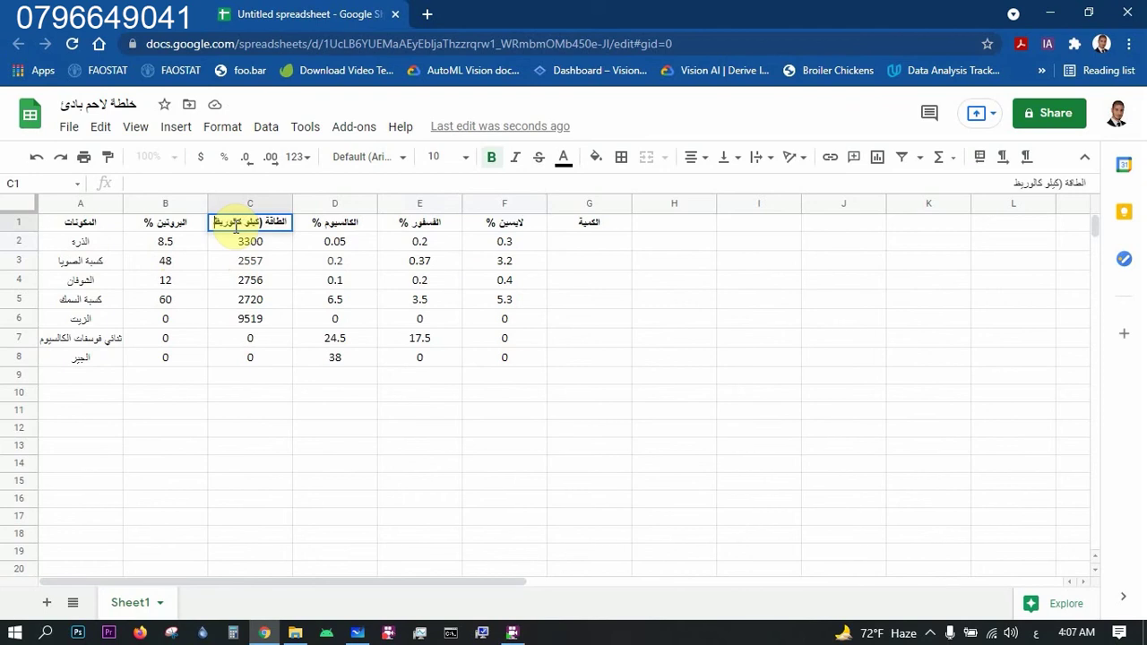
pyautogui.press('BackSpace')
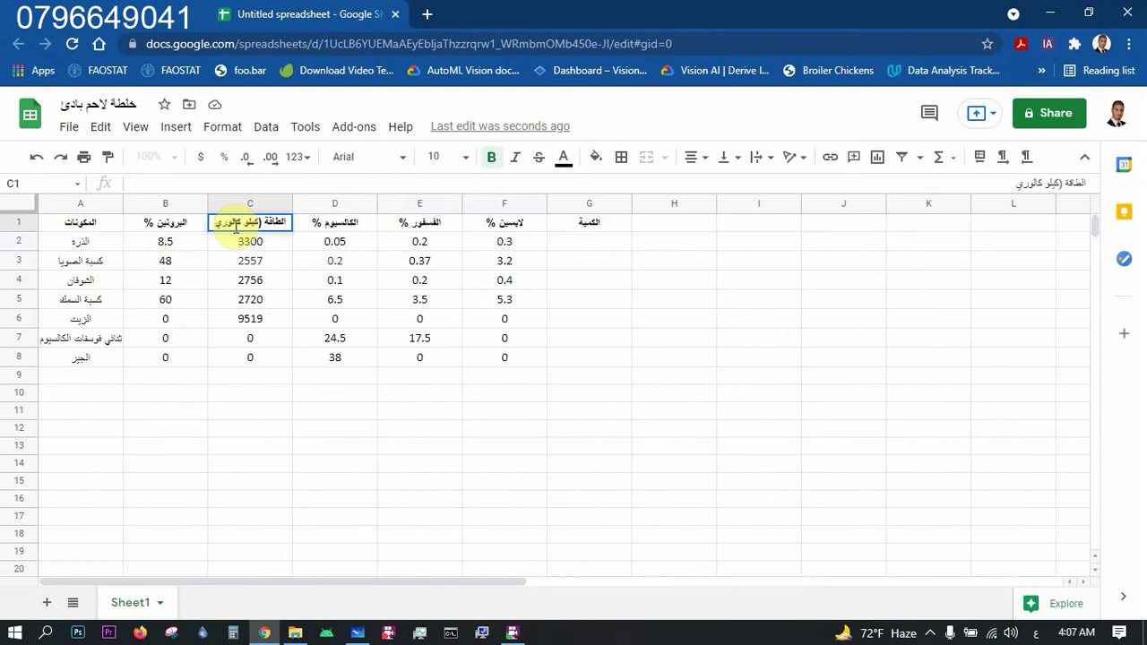
pyautogui.write(')')
pyautogui.press('BackSpace')
pyautogui.write(')')
pyautogui.write(')')
pyautogui.write('\\كغ')
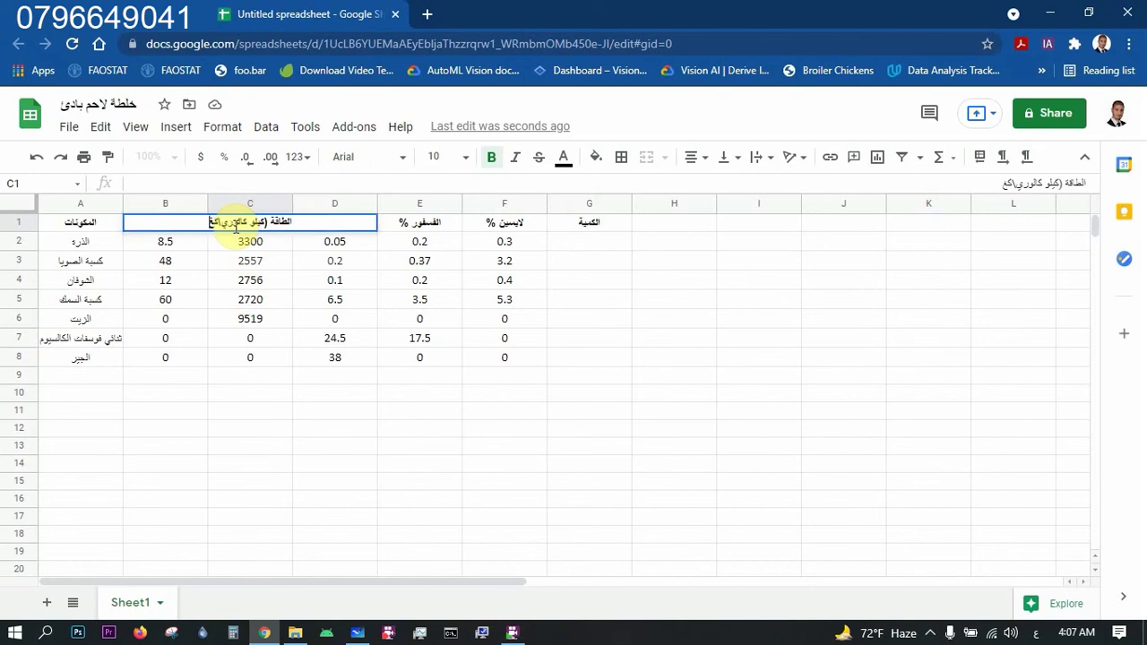
pyautogui.write(')')
pyautogui.click(238, 235)
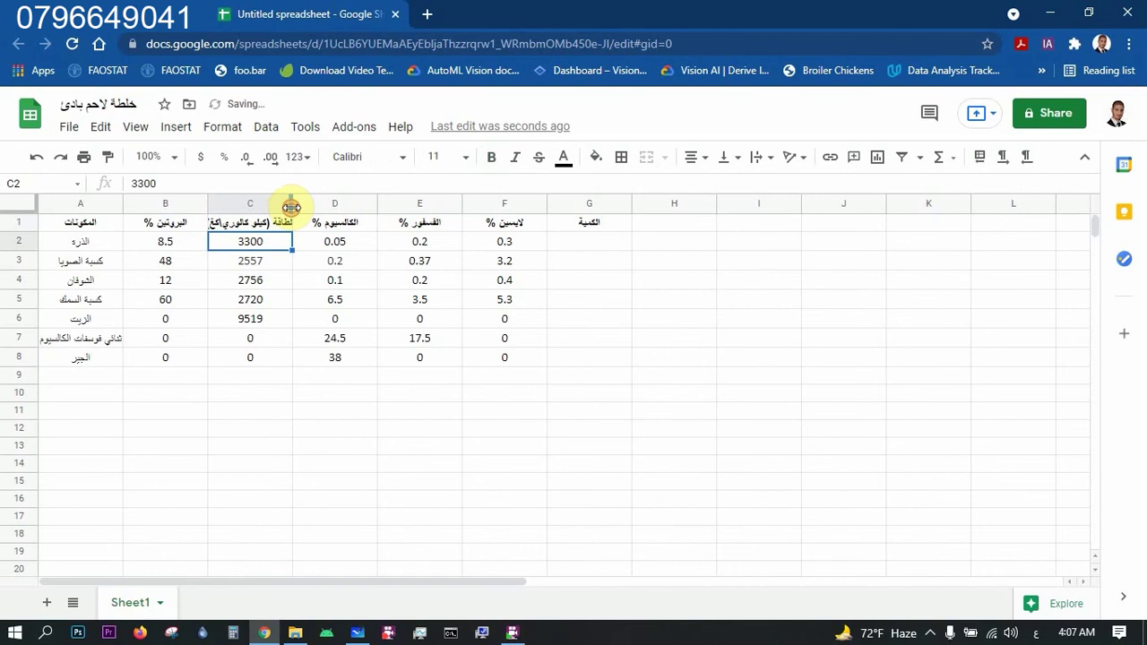
# Fit the widths of columns C and A to their contents.
pyautogui.doubleClick(291, 207)
pyautogui.doubleClick(120, 213)
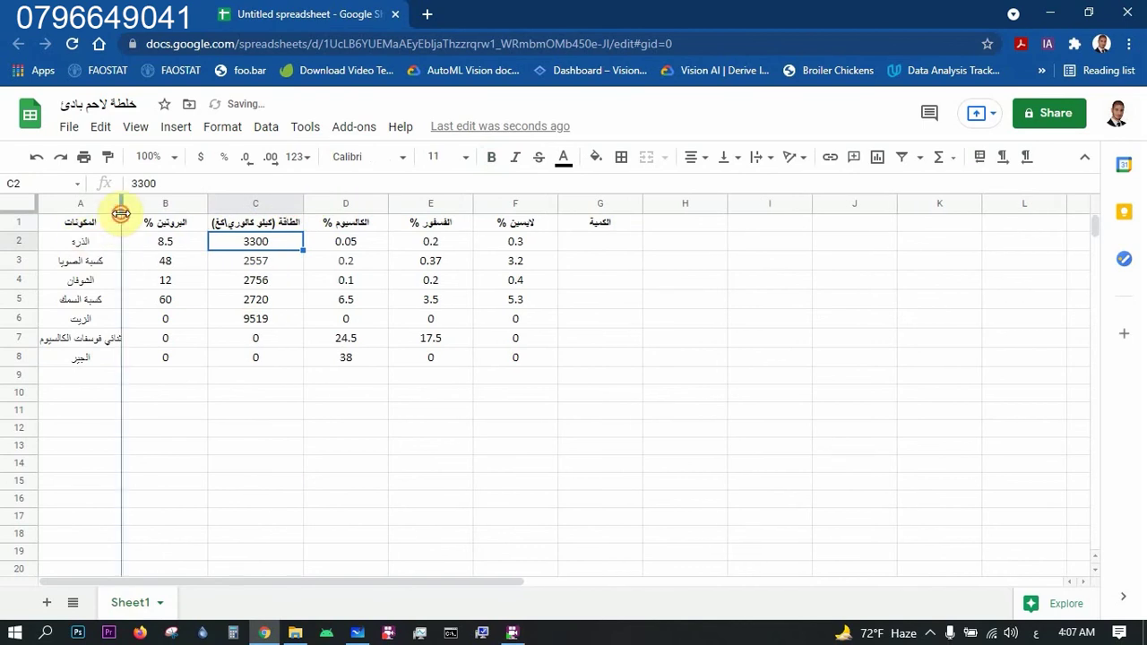
pyautogui.click(345, 396)
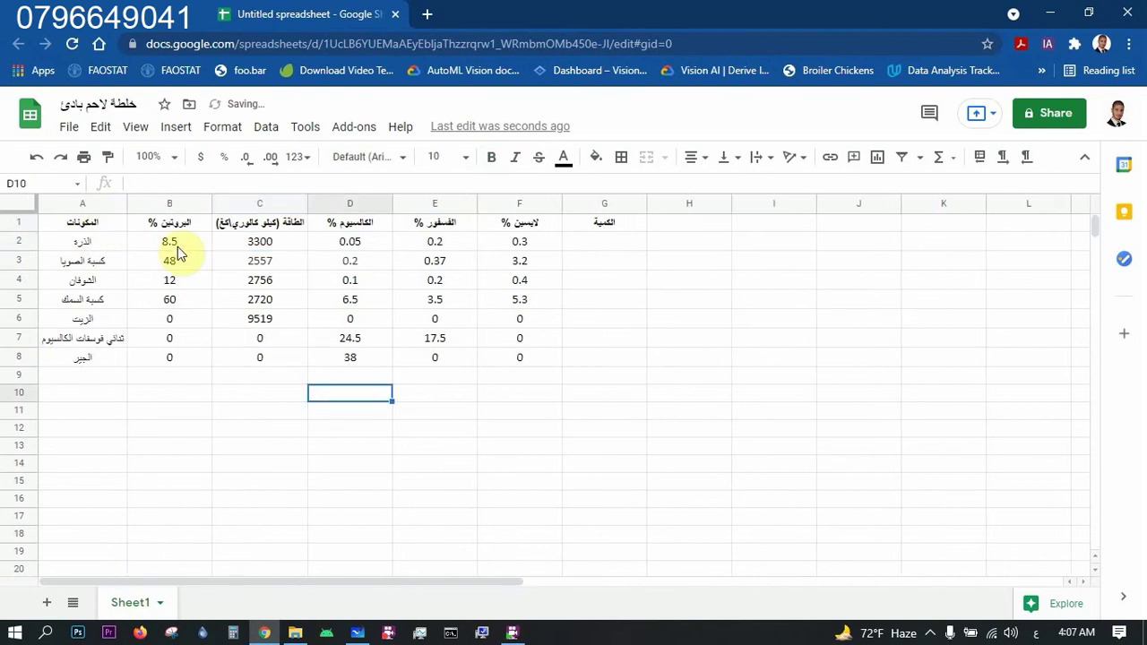
# Append a % sign to the quantity header الكمية in G1.
pyautogui.click(577, 242)
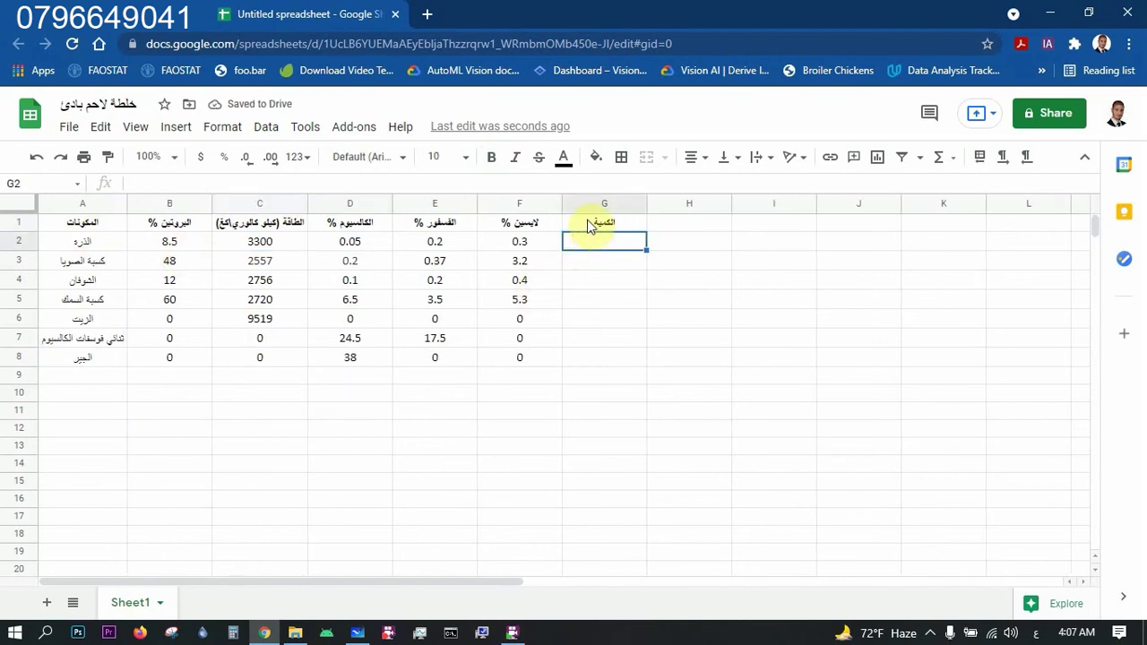
pyautogui.click(589, 222)
pyautogui.write('%')
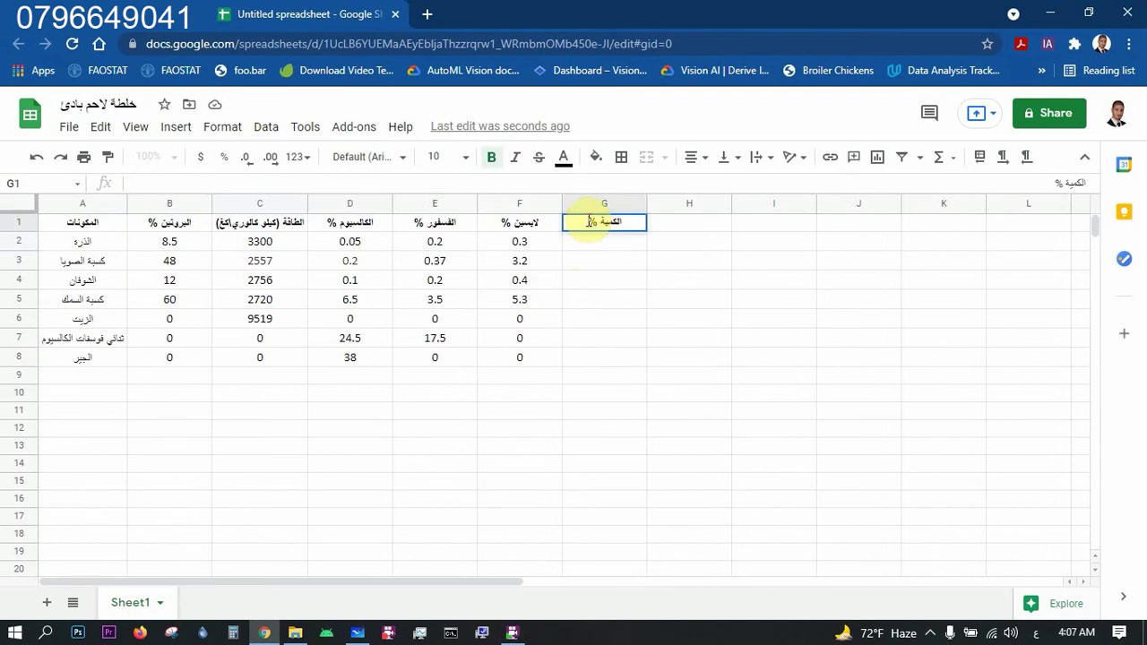
pyautogui.press('Return')
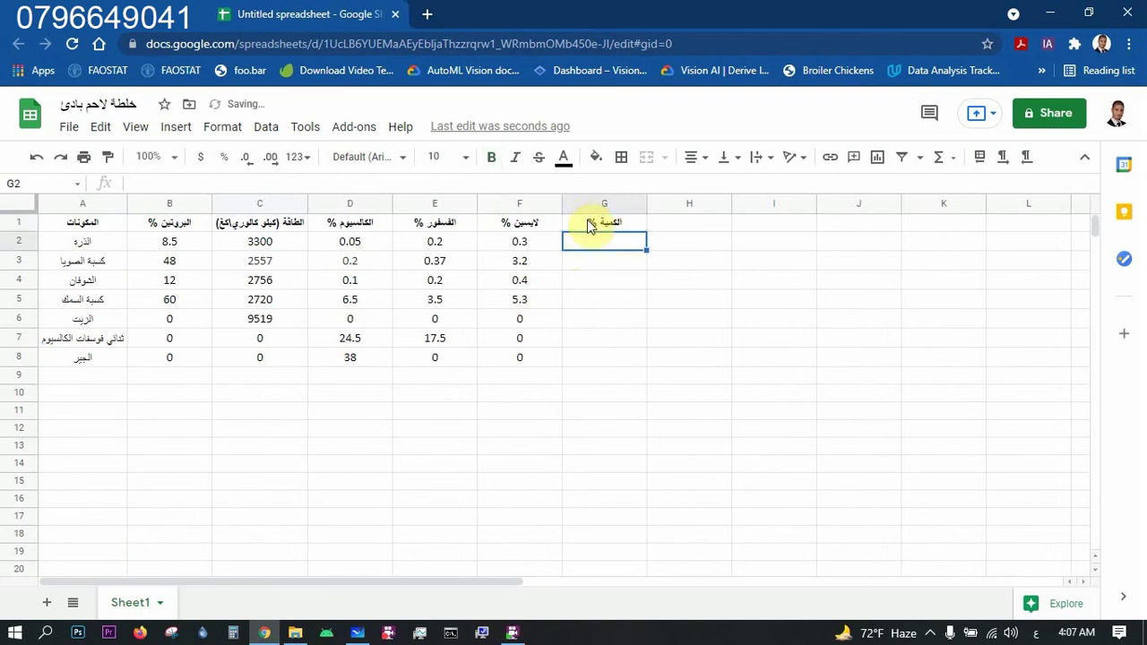
# Enter the row label التحليل in A9 below the ingredients and make it bold.
pyautogui.click(96, 379)
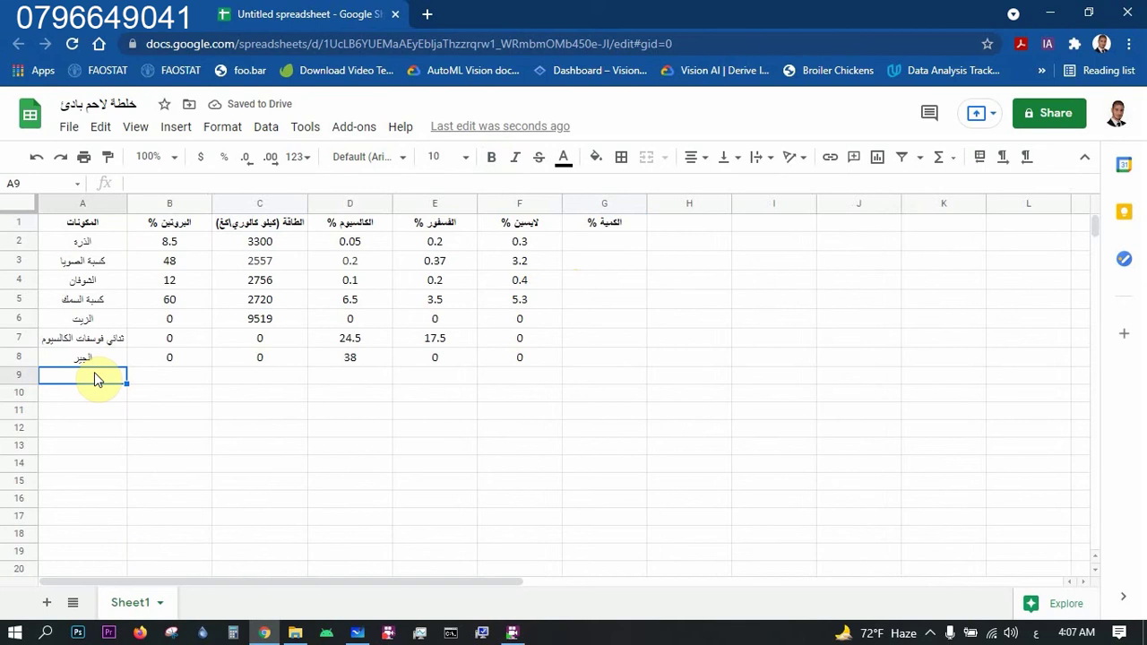
pyautogui.write('التحليل')
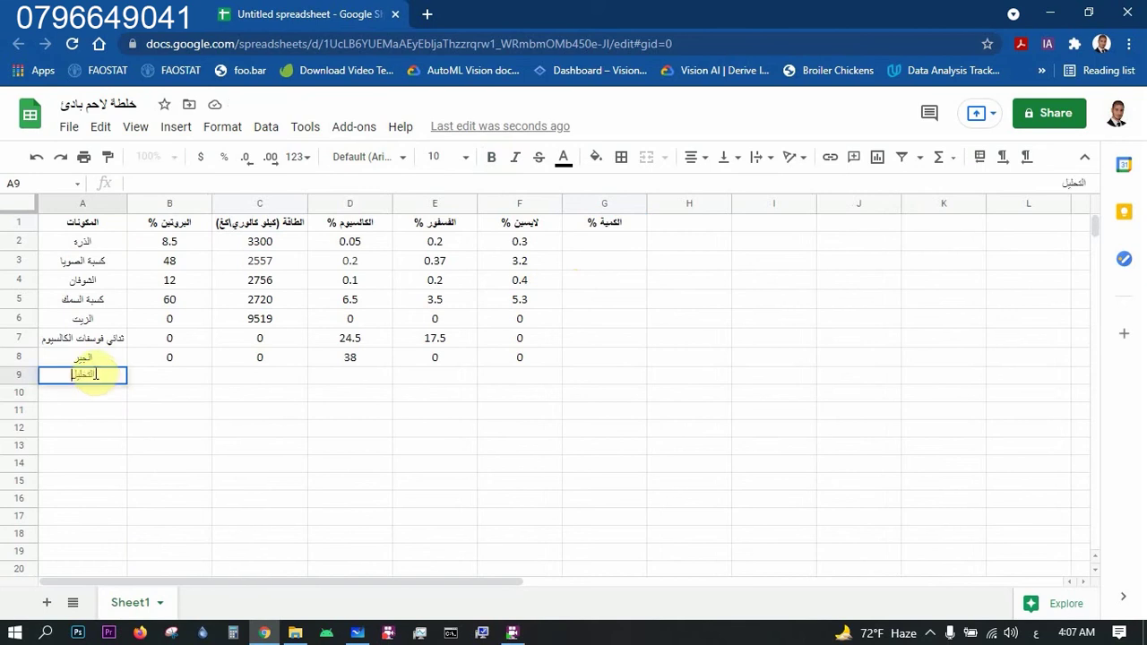
pyautogui.press('Return')
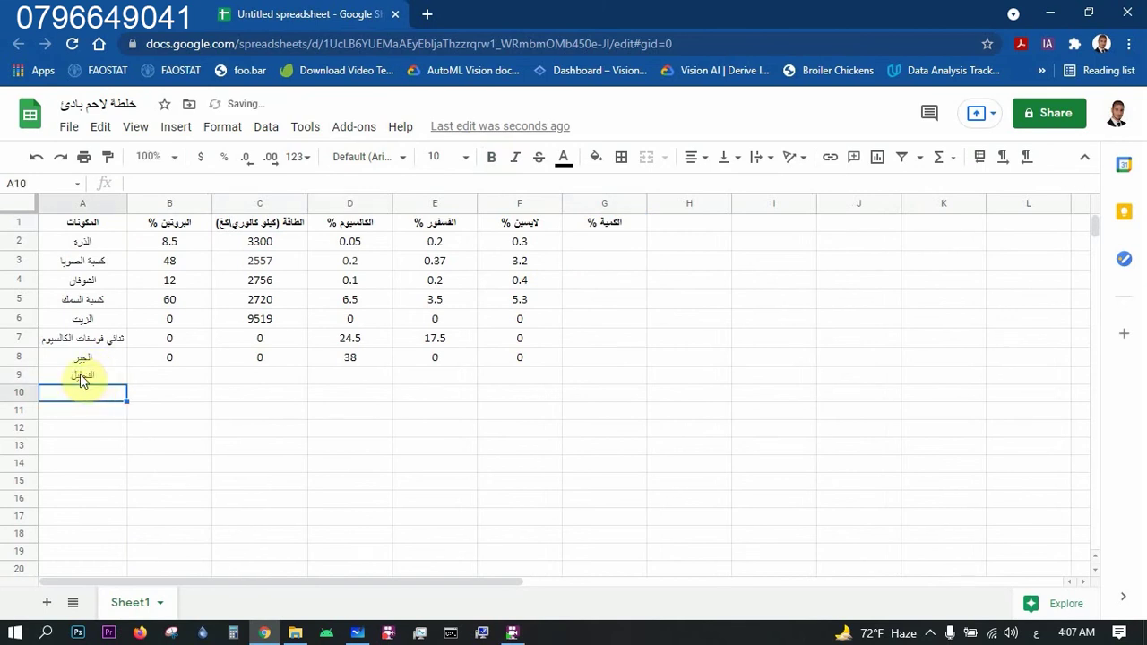
pyautogui.click(94, 377)
pyautogui.click(491, 157)
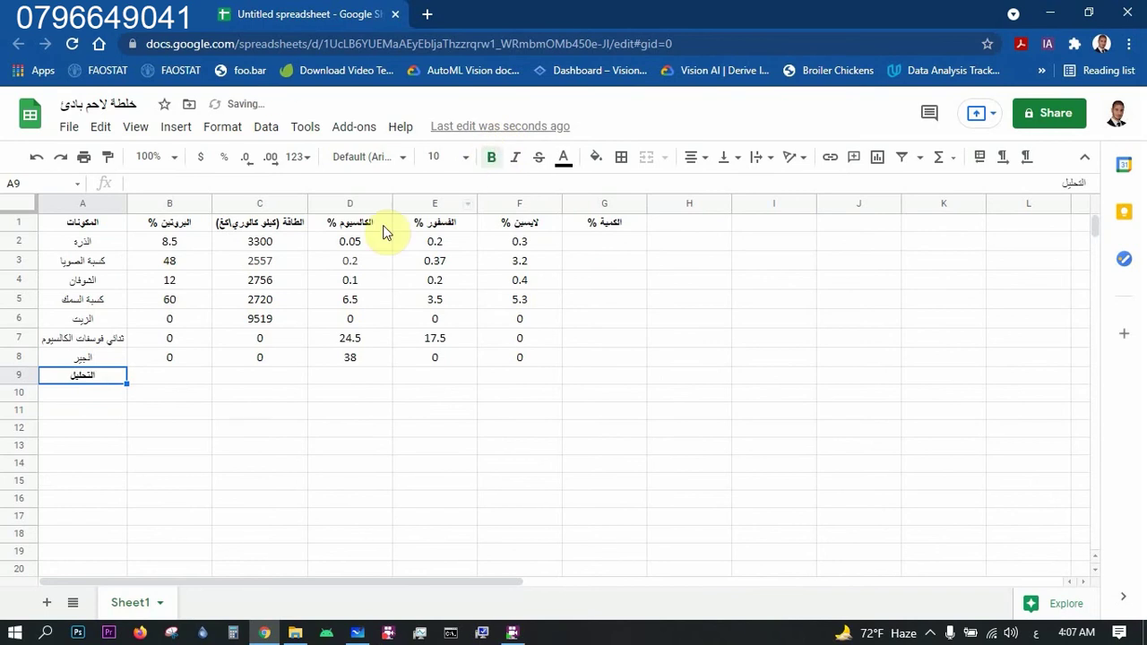
pyautogui.click(154, 378)
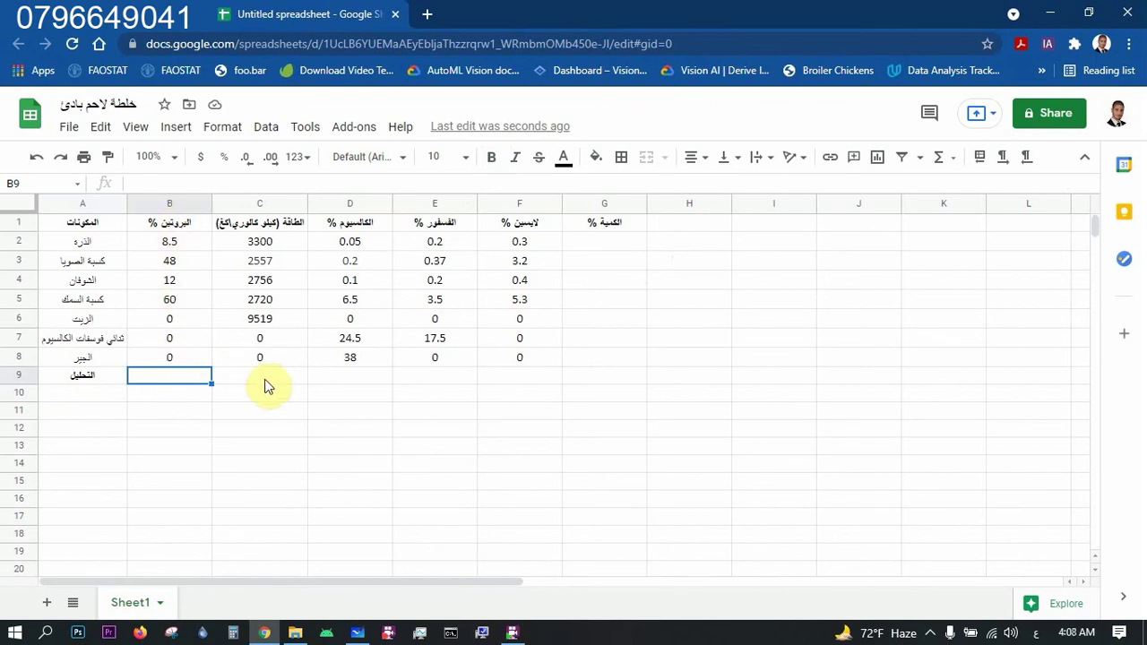
# Enter the row labels المطلوب in A10 and التحقق in A11 below the analysis row.
pyautogui.click(102, 401)
pyautogui.write('ال')
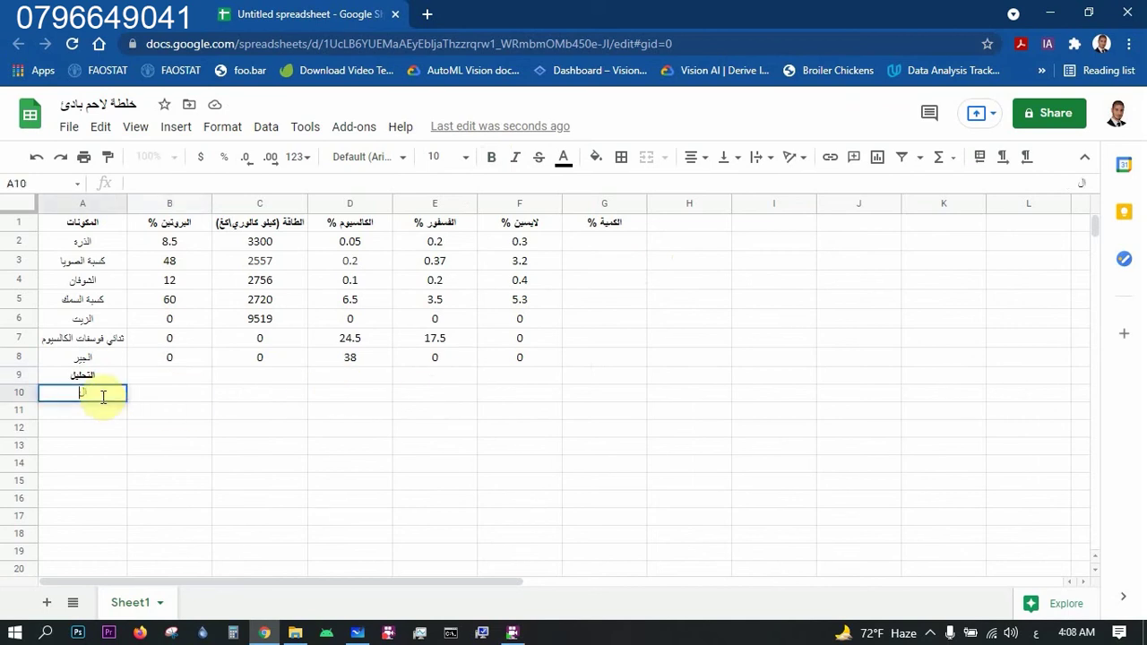
pyautogui.write('مطلوب')
pyautogui.press('Return')
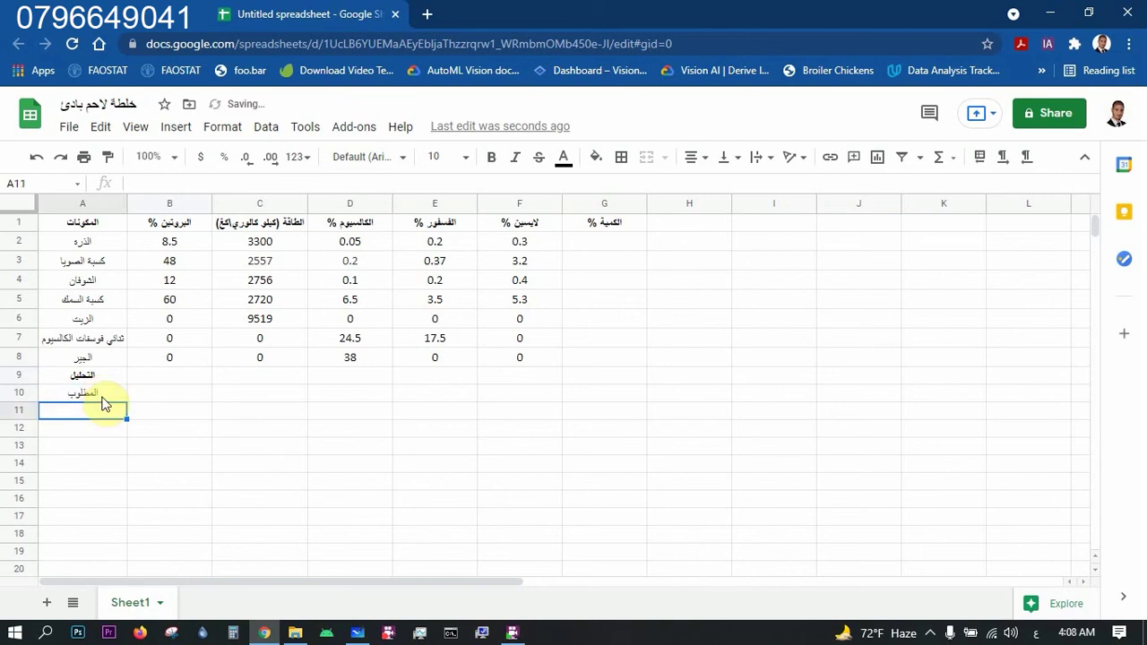
pyautogui.write('التحقق')
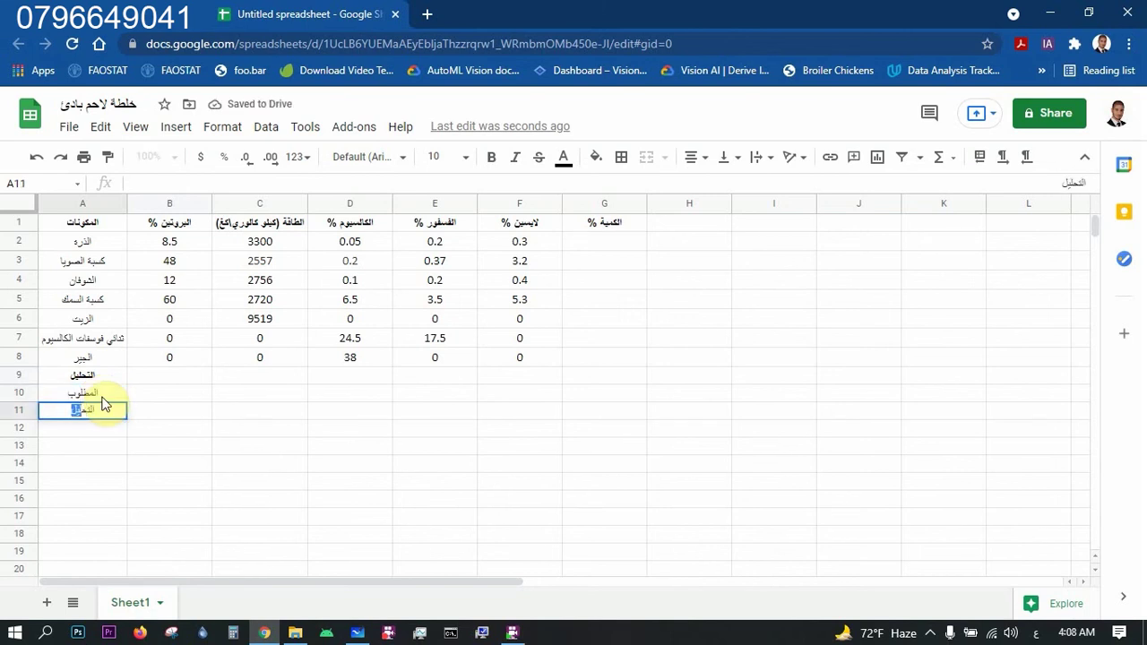
pyautogui.press('Tab')
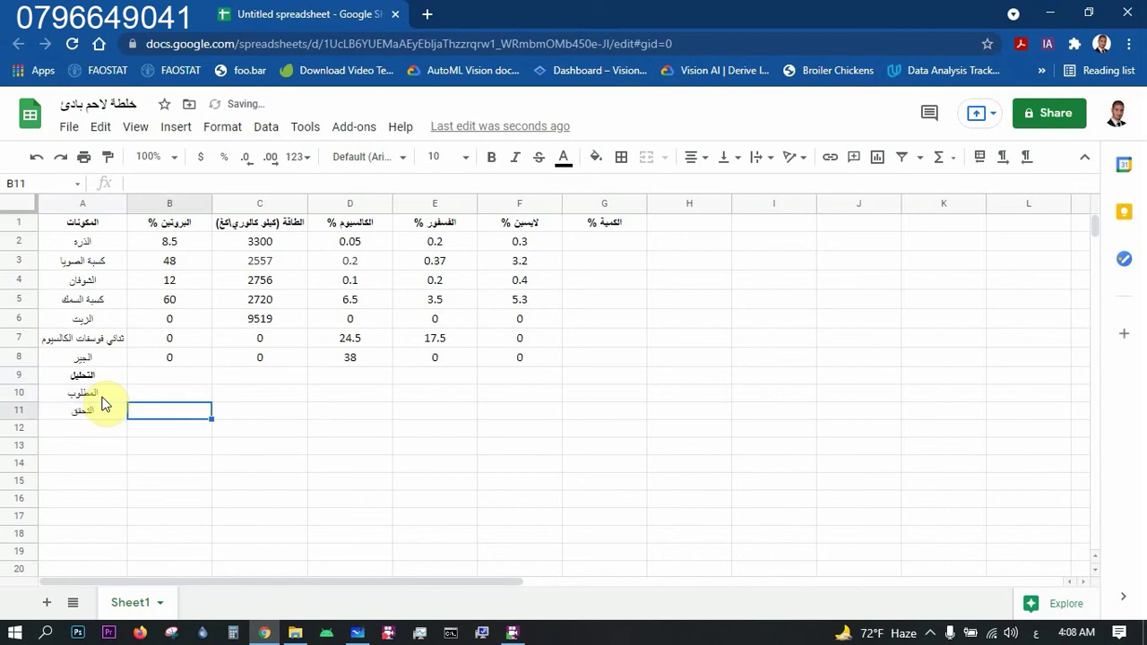
# Make the labels in A10 and A11 bold.
pyautogui.moveTo(82, 395); pyautogui.dragTo(72, 409)
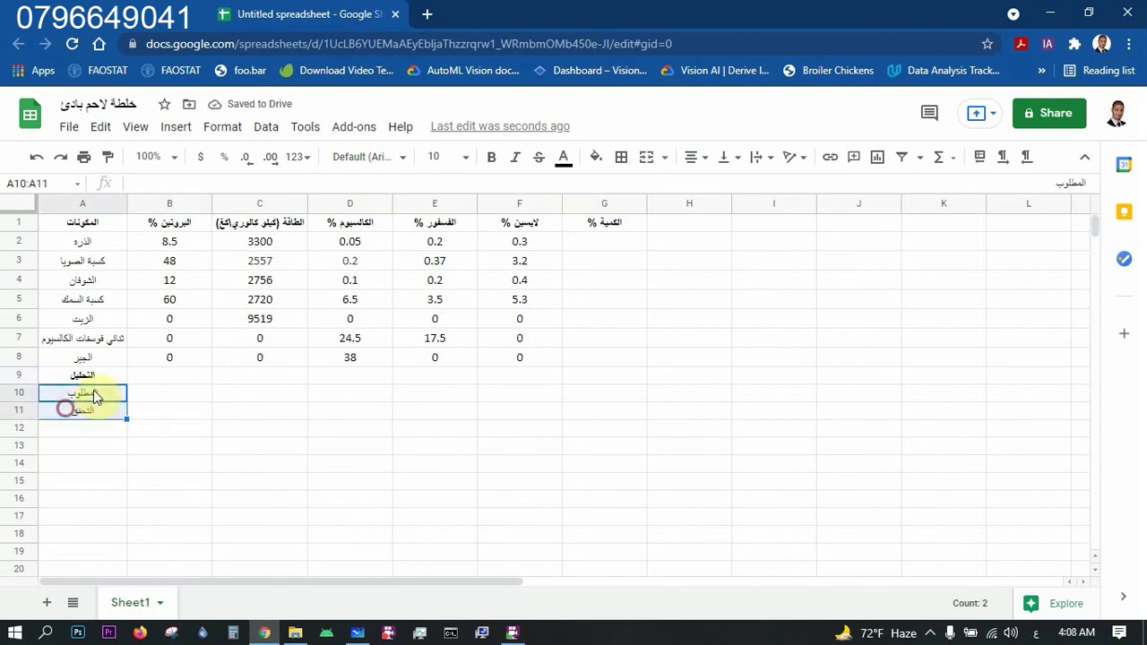
pyautogui.click(491, 156)
pyautogui.click(218, 408)
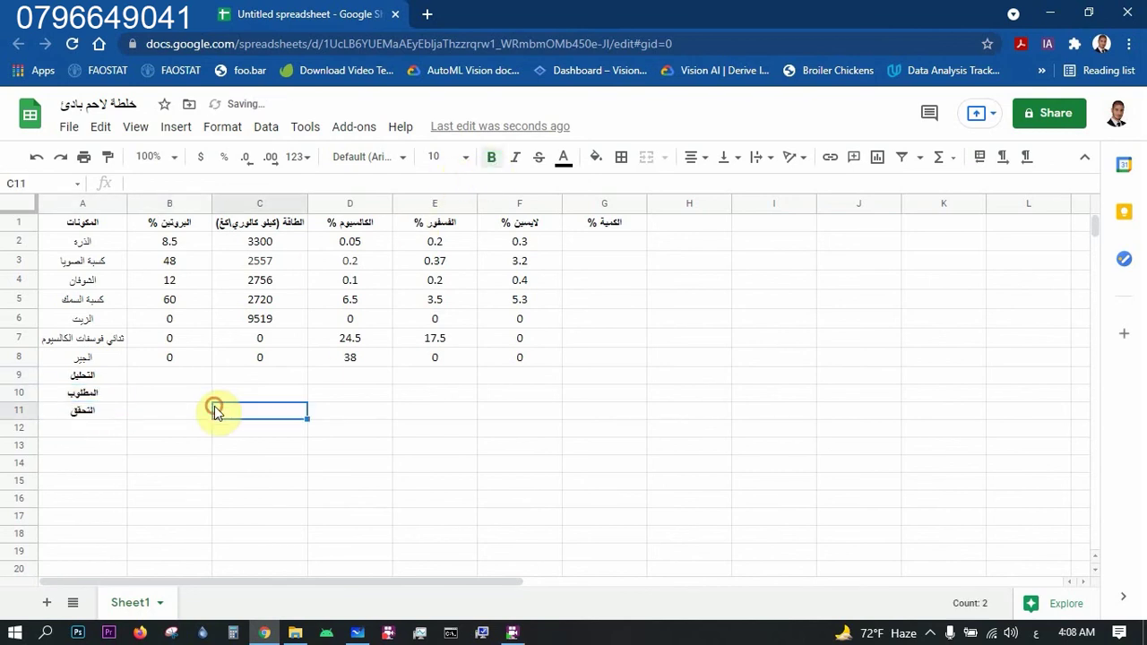
# Fill the المطلوب row, B10 to F10, with the required values 23, 3010, 1, 0.5 and 1.44.
pyautogui.click(156, 378)
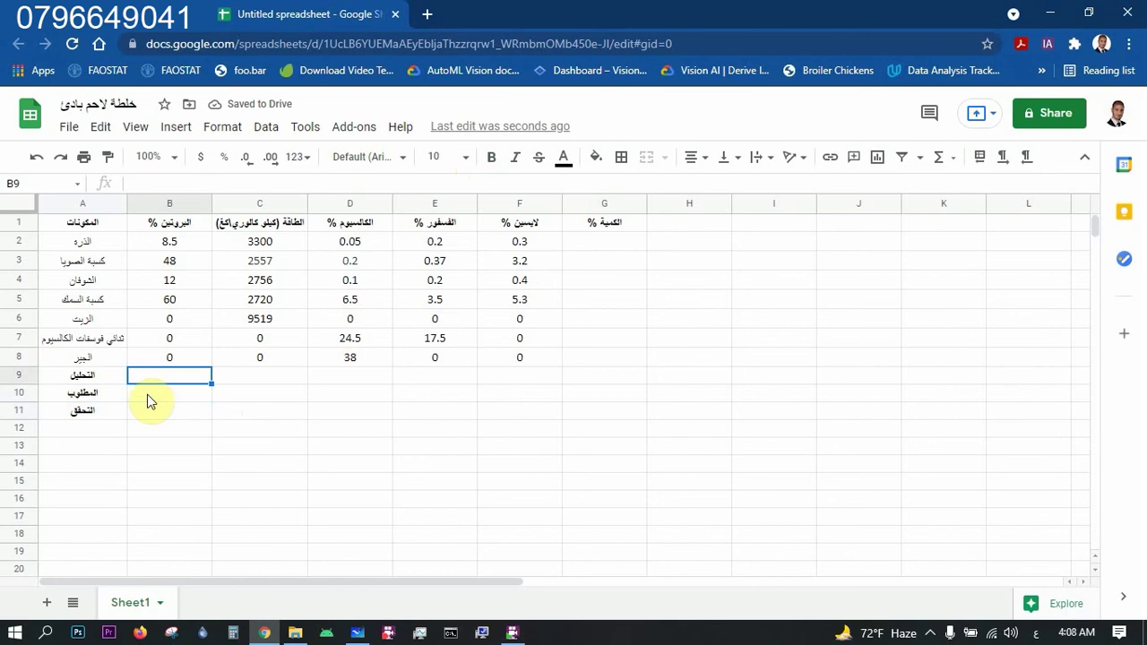
pyautogui.click(147, 395)
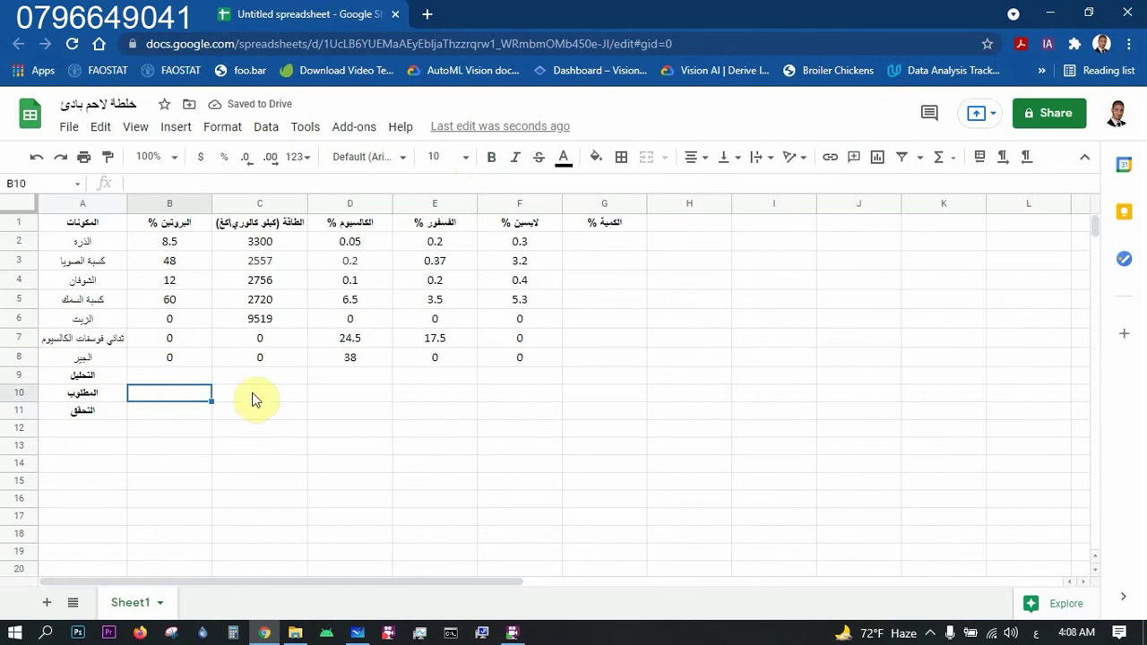
pyautogui.write('23\t3010\t1\t0.5\t1.44')
pyautogui.click(285, 424)
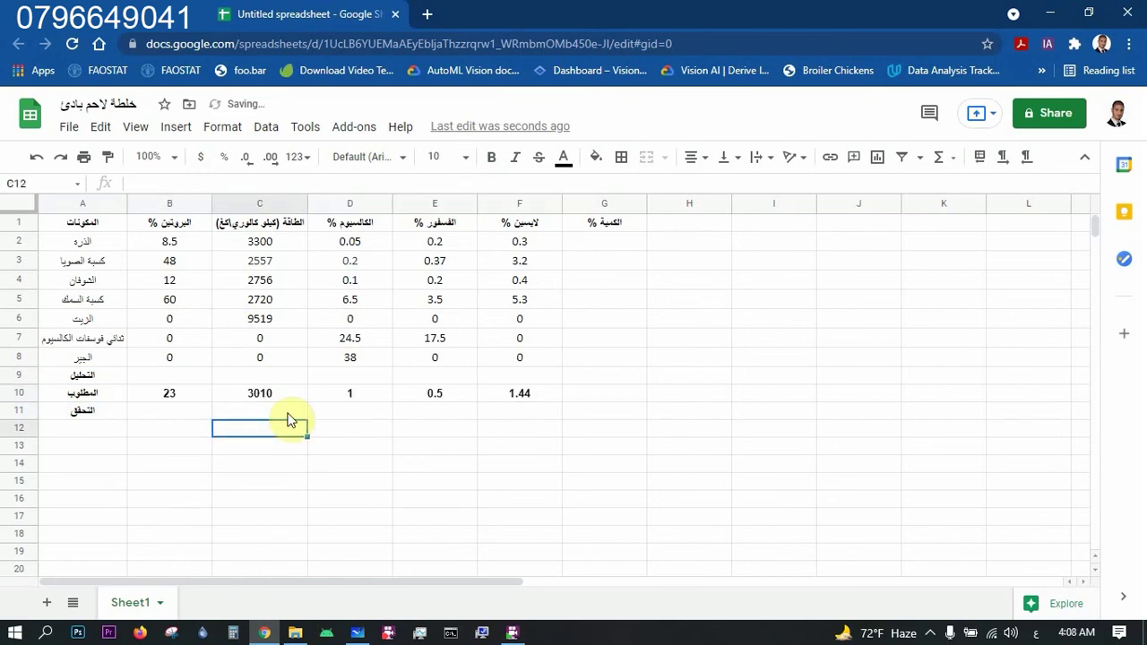
pyautogui.click(169, 392)
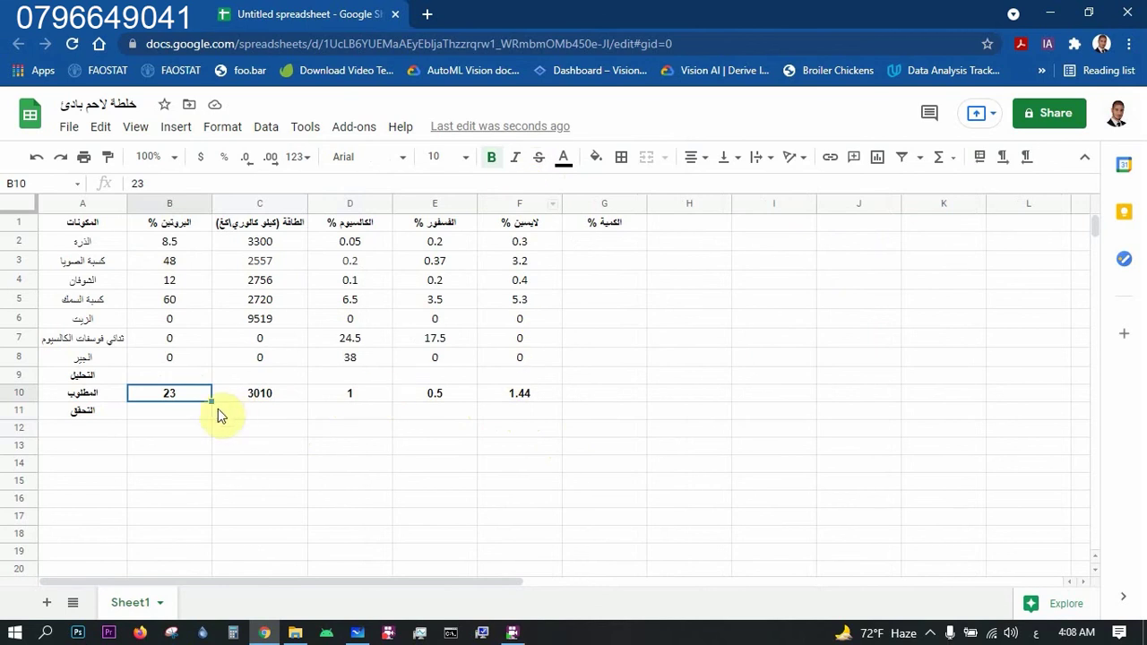
# Start the protein analysis formula in B9 with the first two ingredients' protein times quantity: =B2*G2+B3*G3.
pyautogui.click(167, 376)
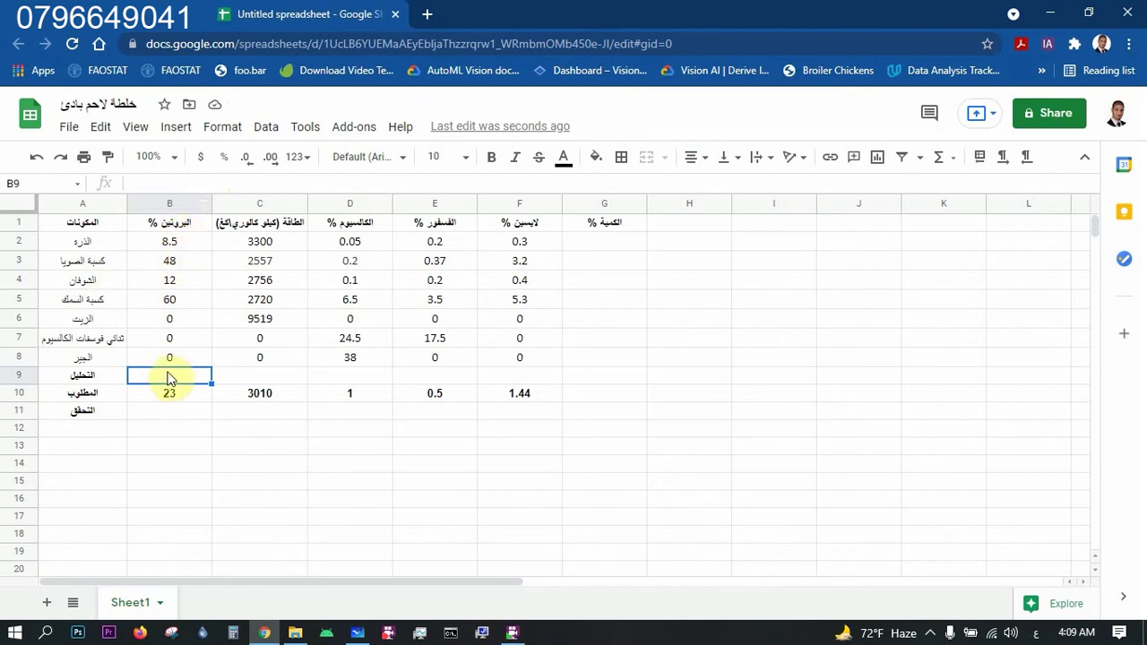
pyautogui.write('=')
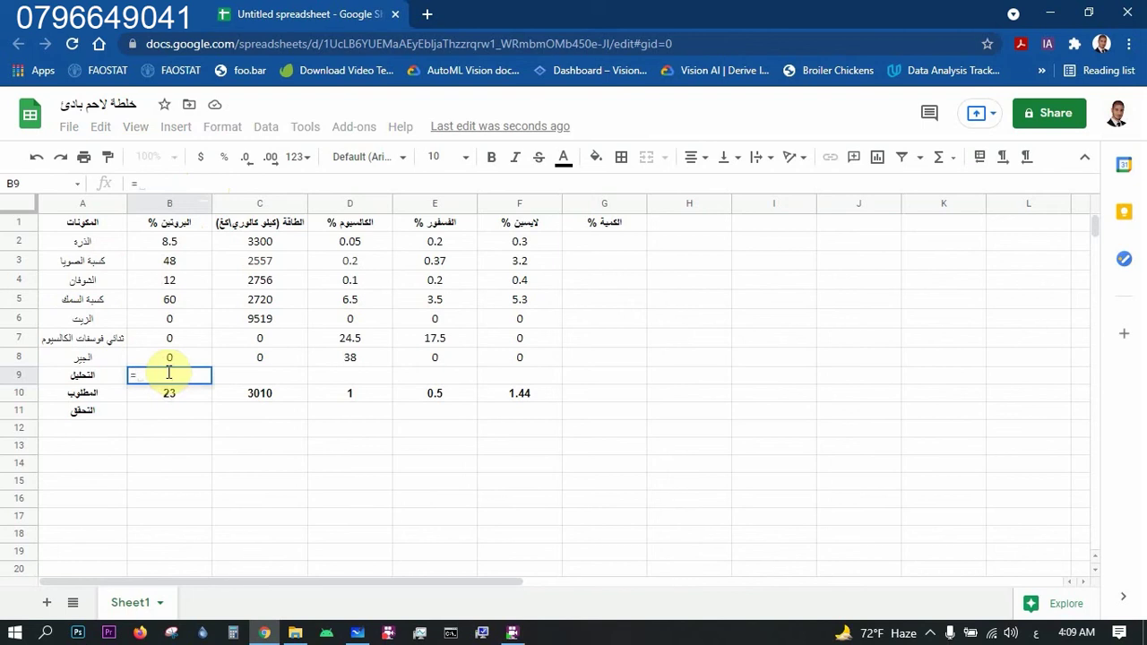
pyautogui.click(165, 246)
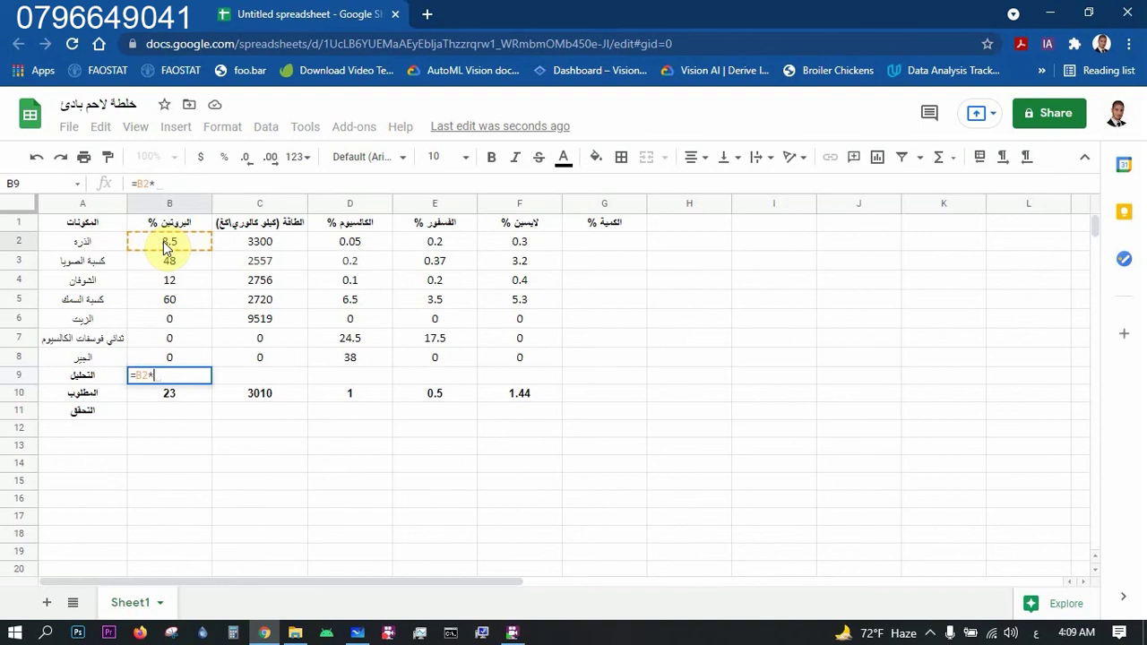
pyautogui.write('*')
pyautogui.click(600, 244)
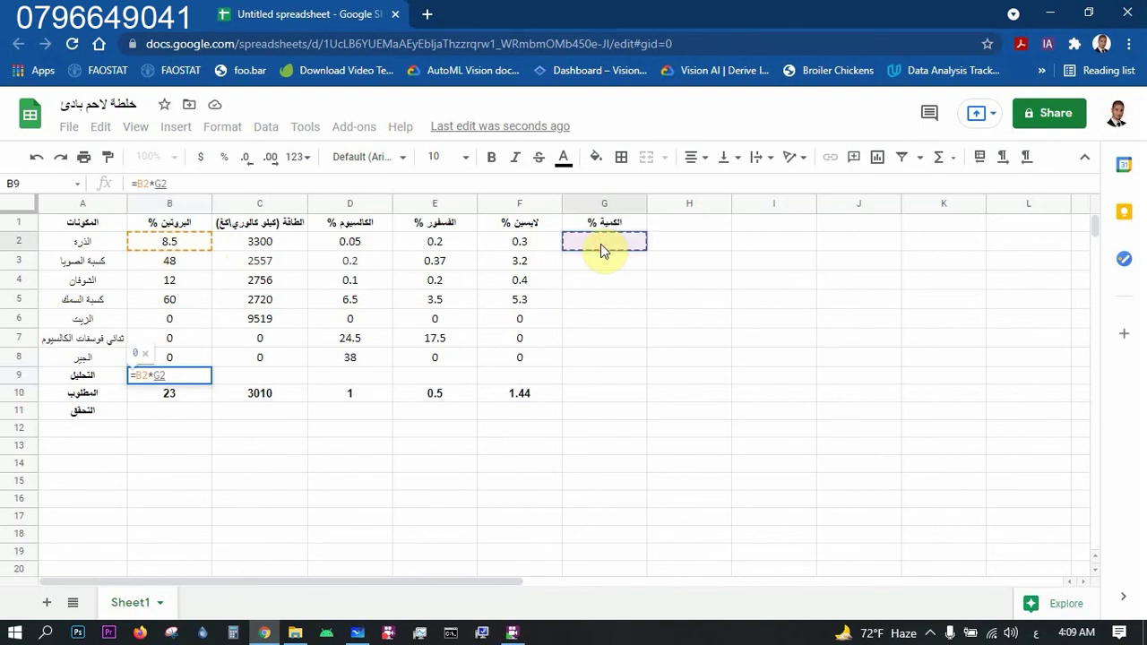
pyautogui.write('+')
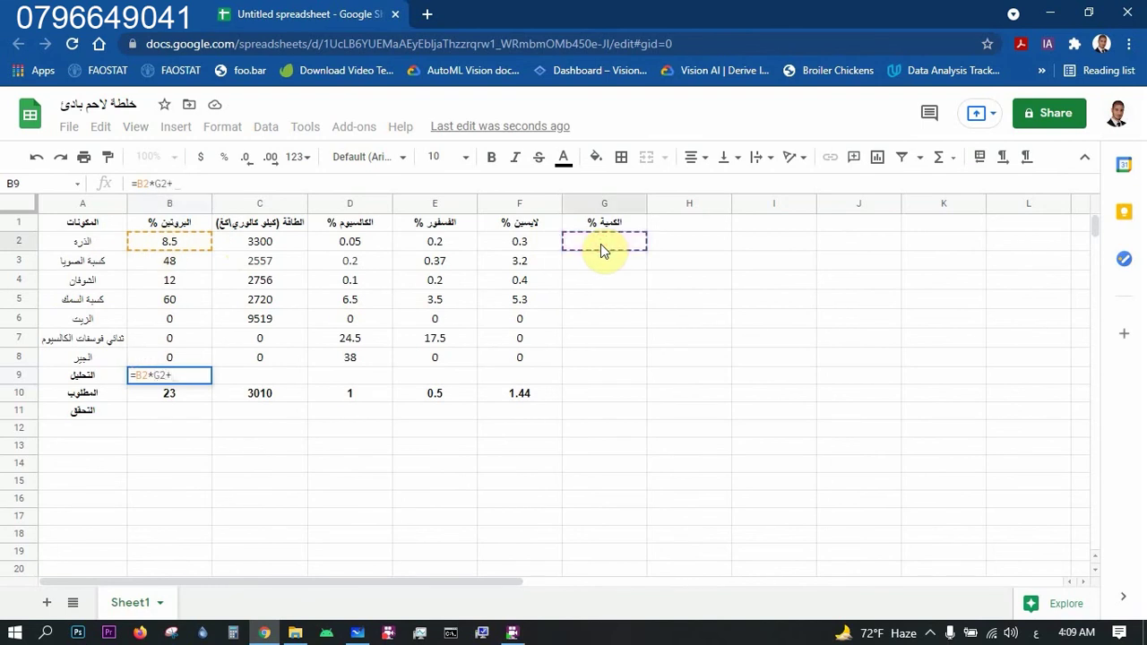
pyautogui.click(170, 266)
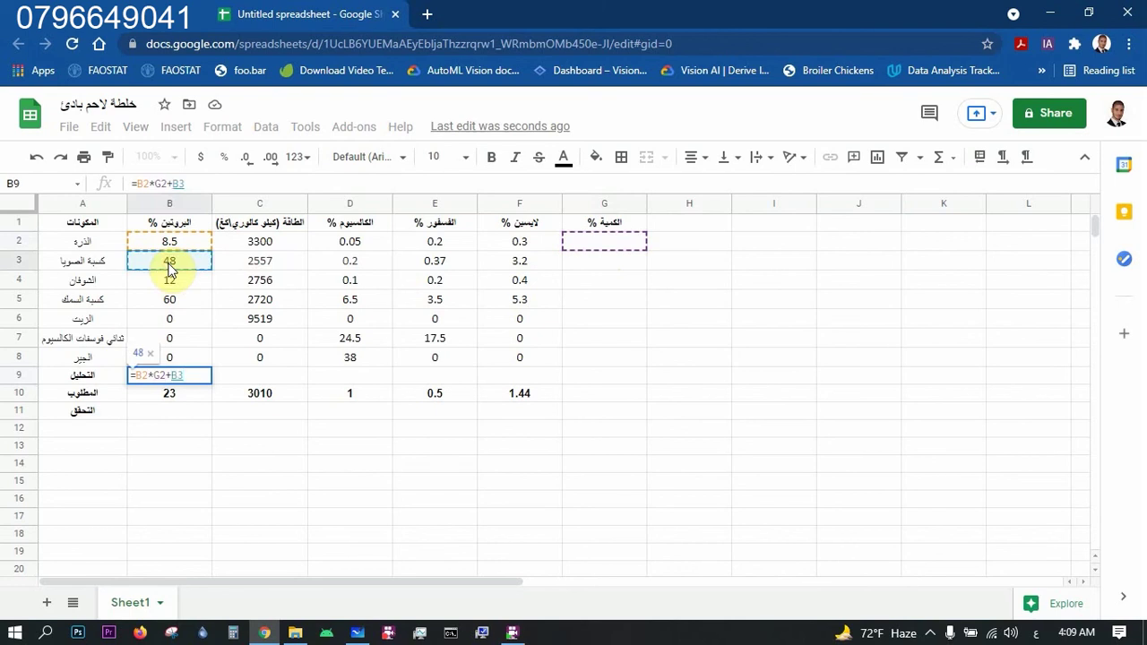
pyautogui.write('(')
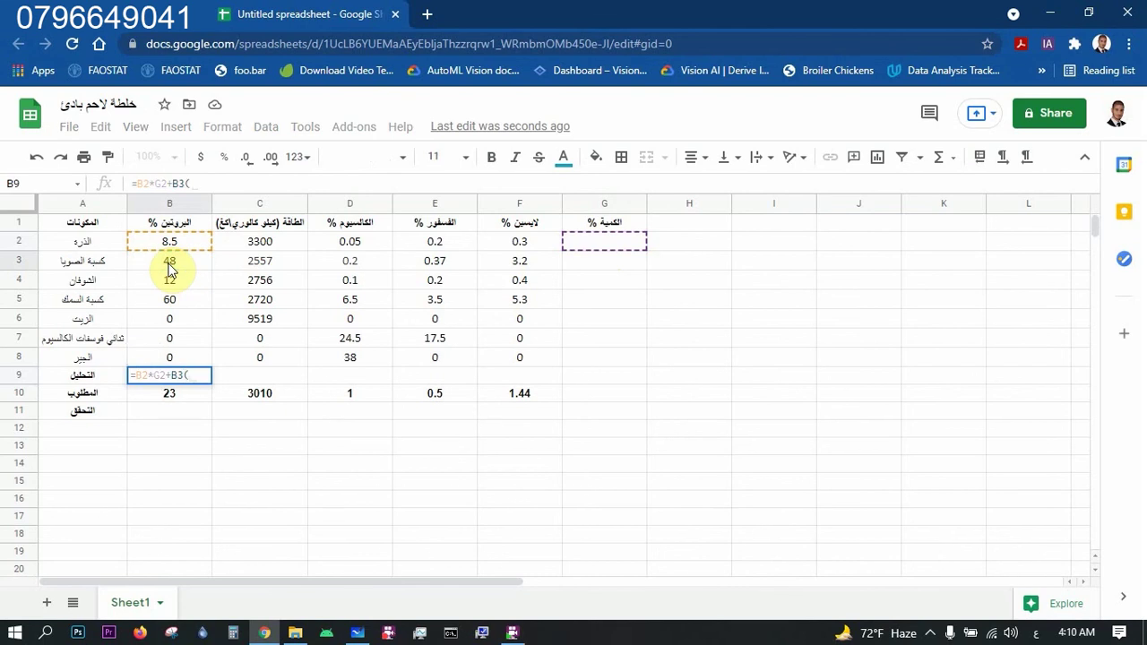
pyautogui.press('BackSpace')
pyautogui.write('*')
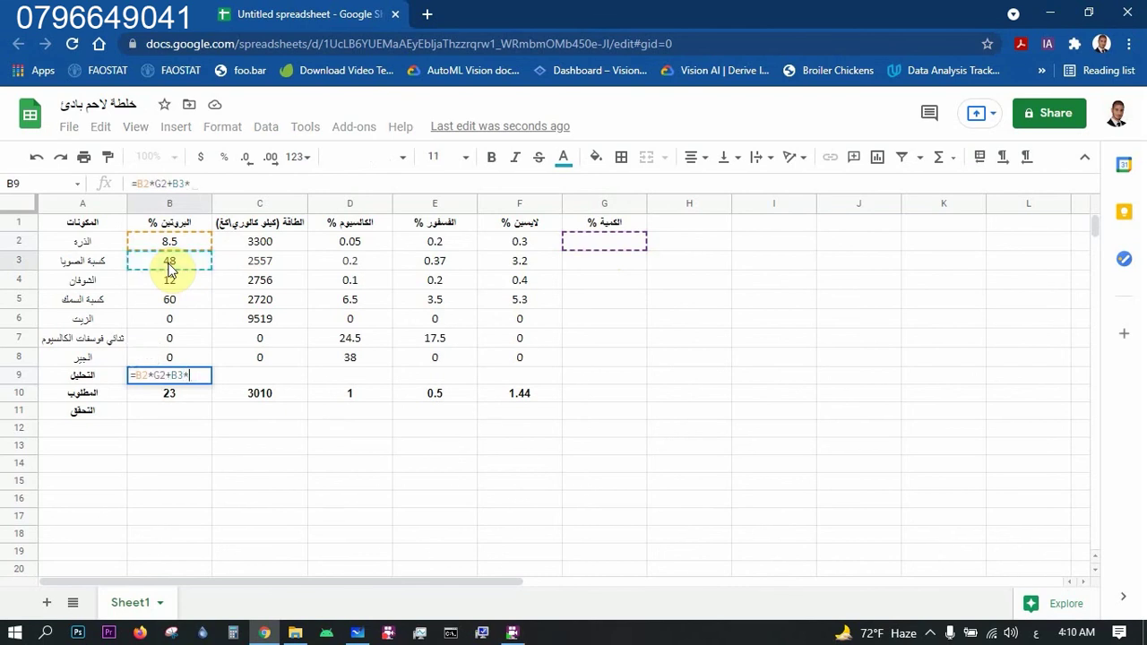
pyautogui.click(600, 261)
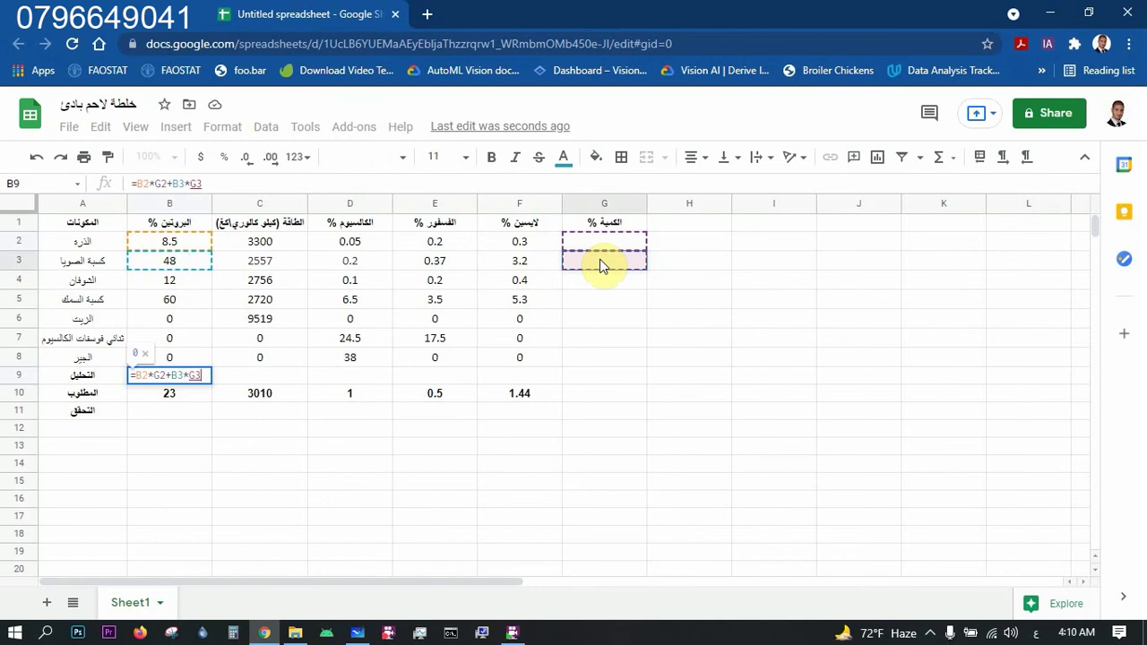
# Extend the B9 formula with the oats and fish meal terms +B4*G4+B5*G5.
pyautogui.write('+')
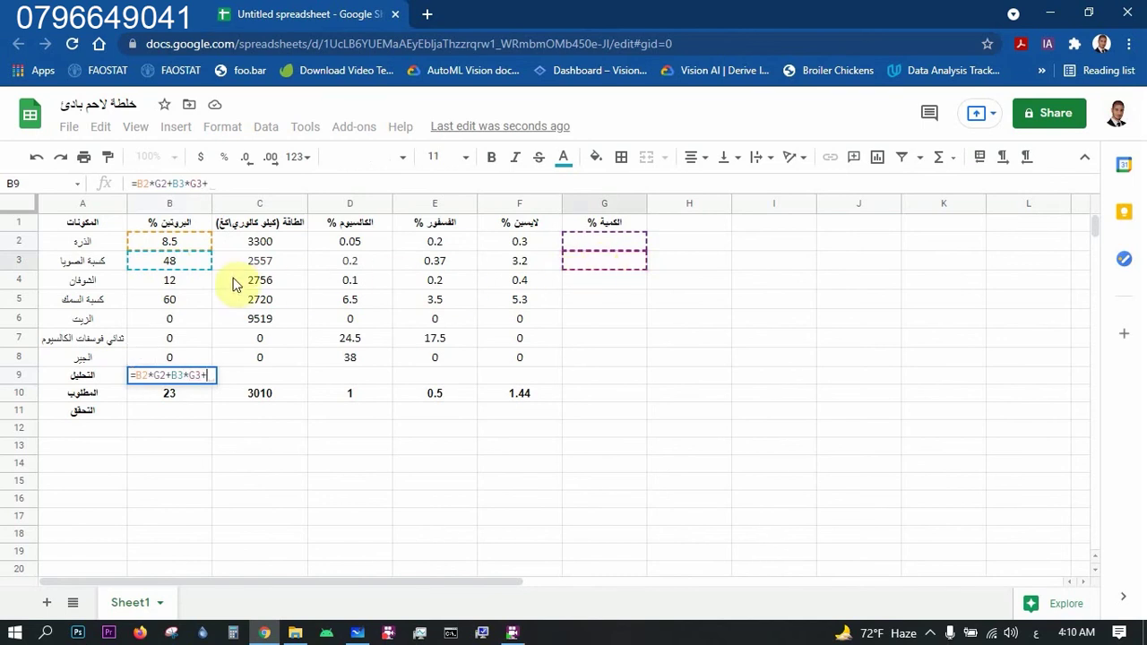
pyautogui.click(177, 284)
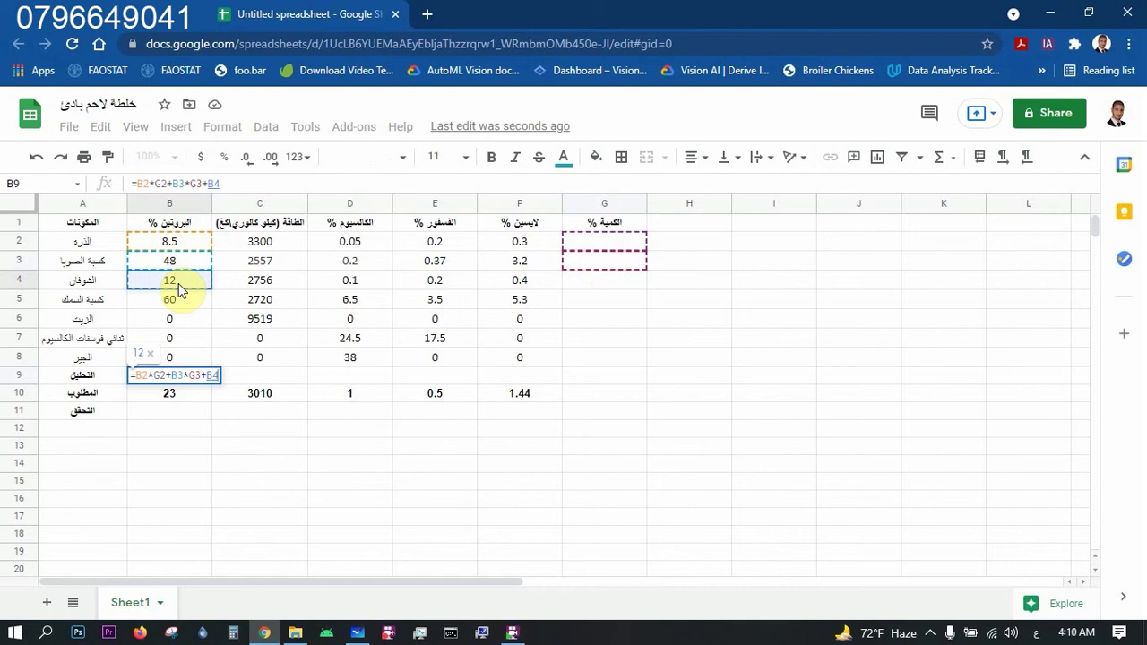
pyautogui.write('*')
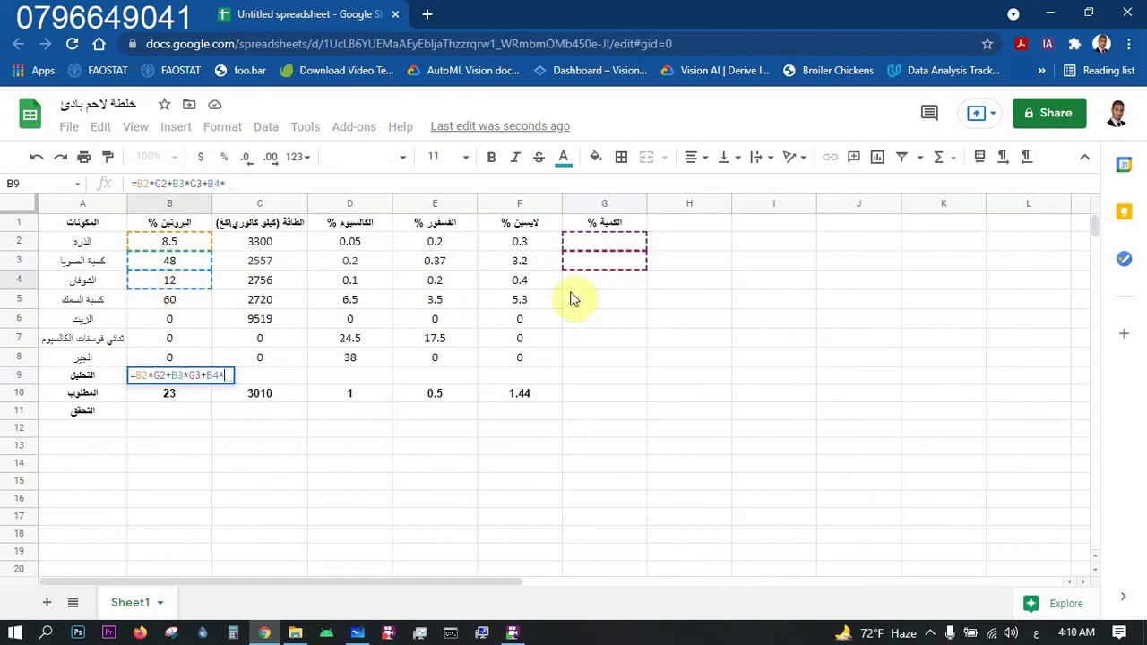
pyautogui.click(599, 282)
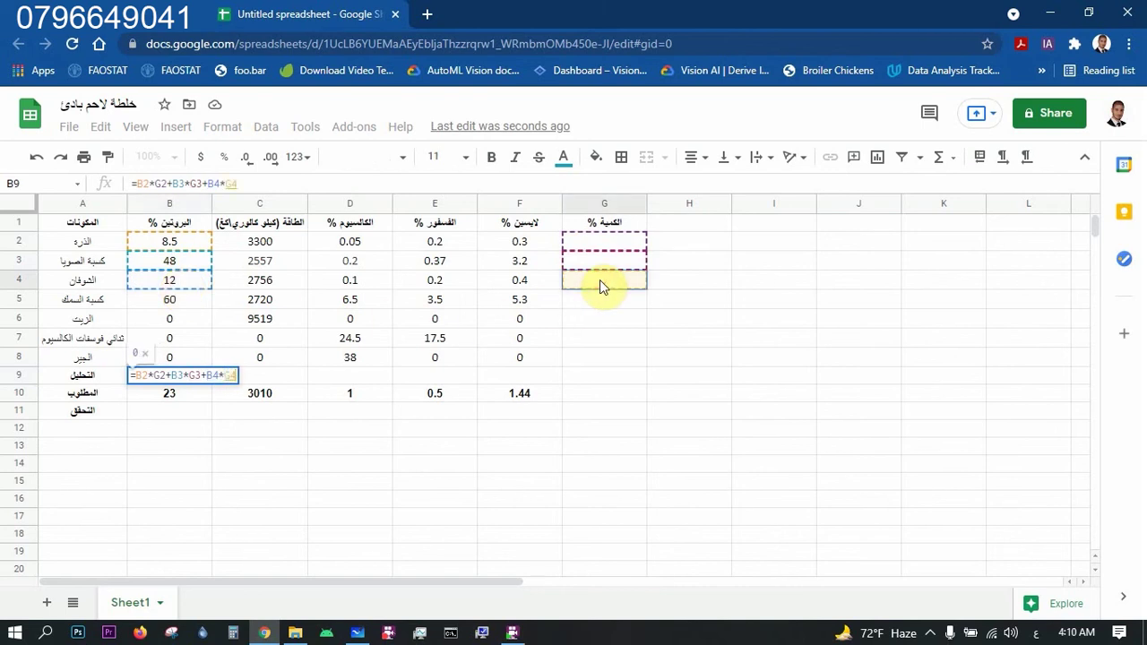
pyautogui.write('+')
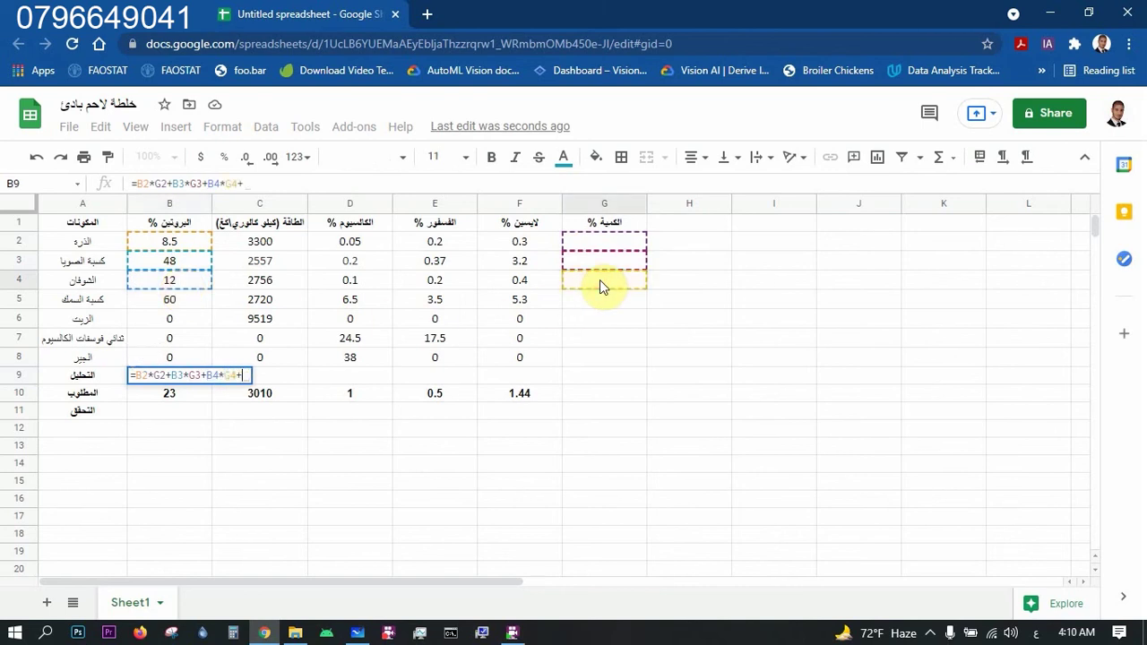
pyautogui.click(180, 304)
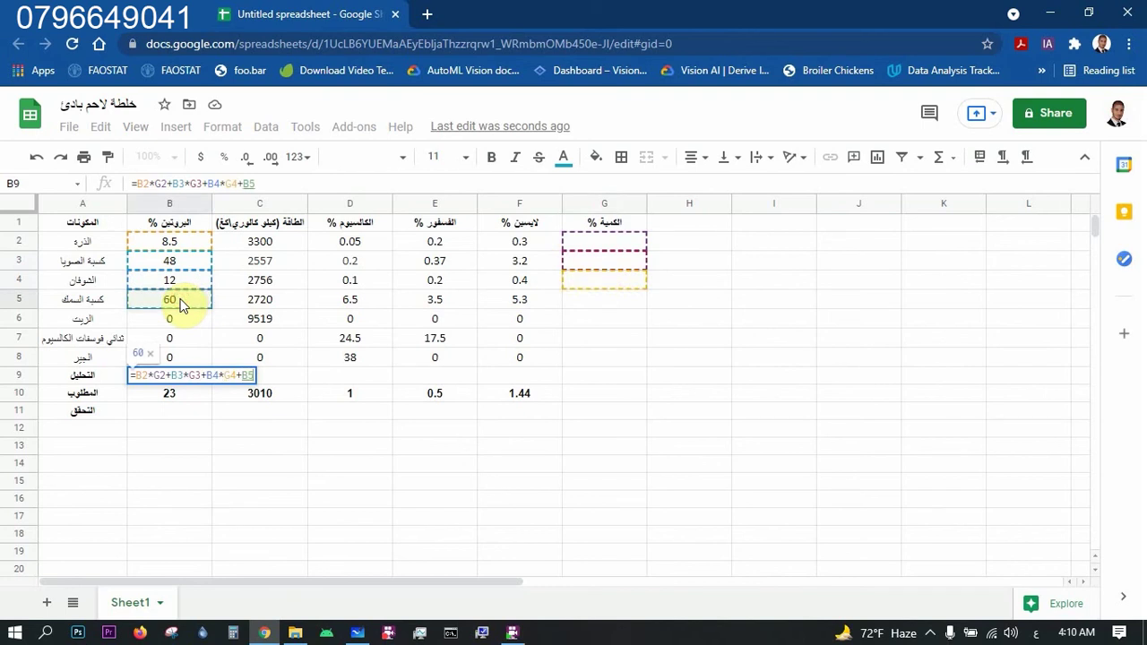
pyautogui.write('*')
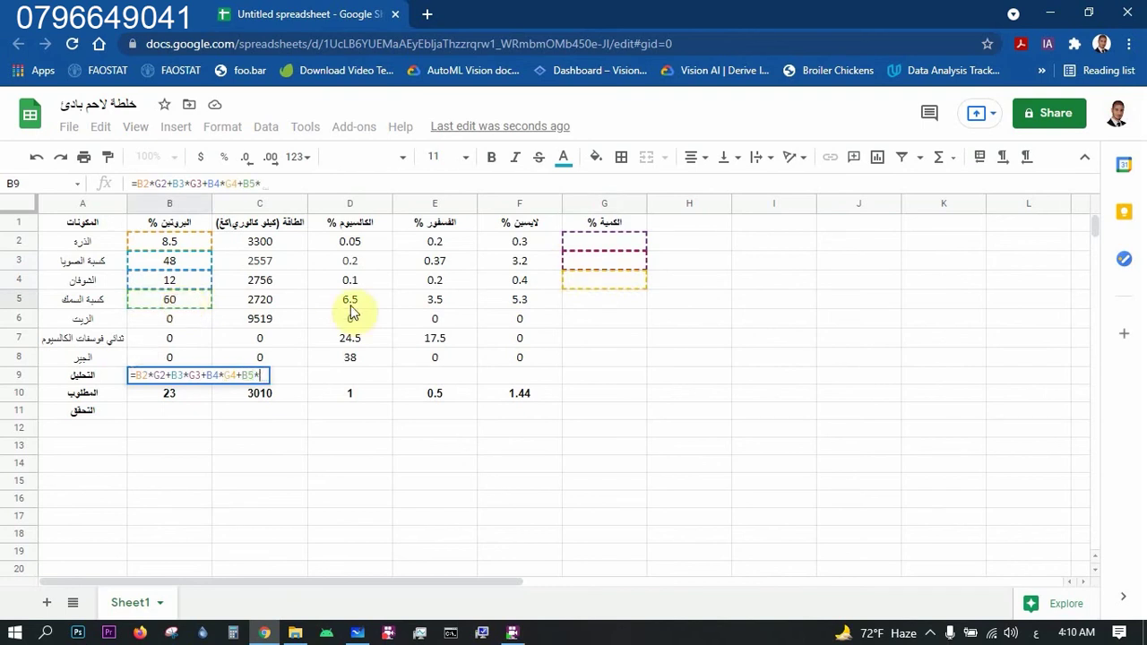
pyautogui.click(583, 306)
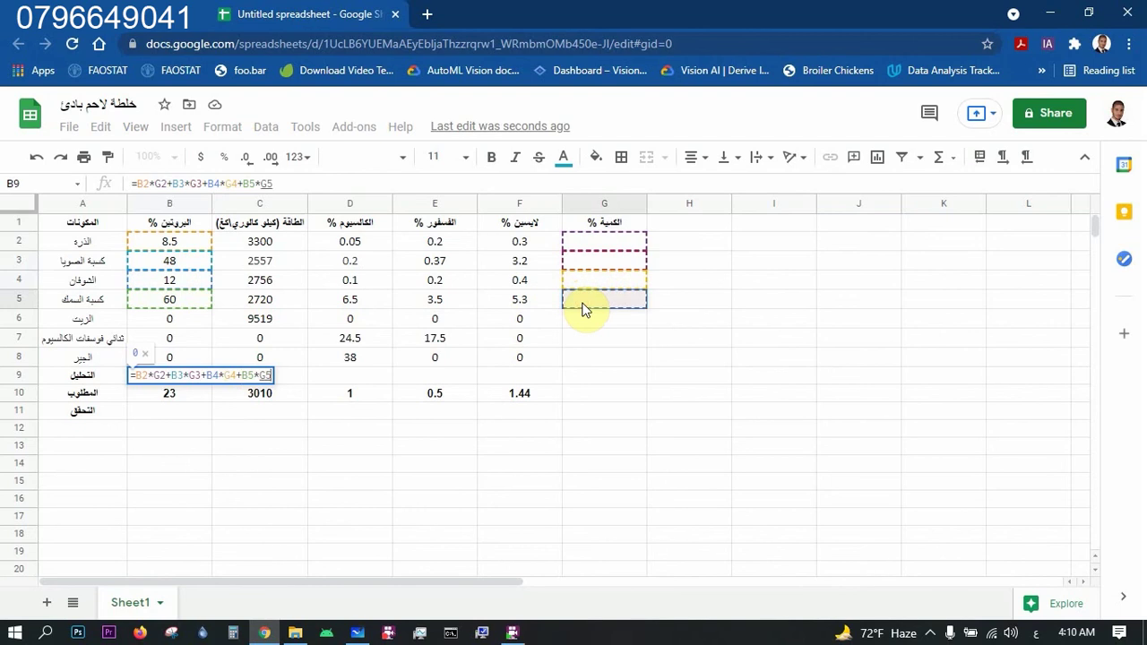
# Extend the B9 protein formula with the oil and dicalcium phosphate terms +B6*G6+B7*G7.
pyautogui.write('+')
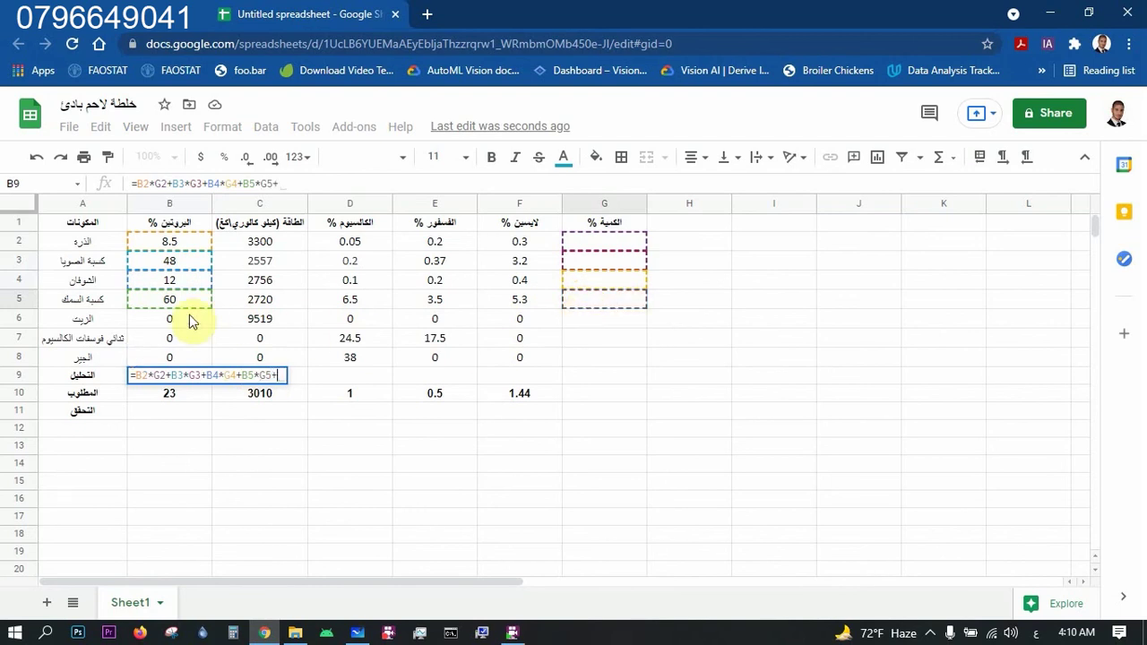
pyautogui.click(166, 322)
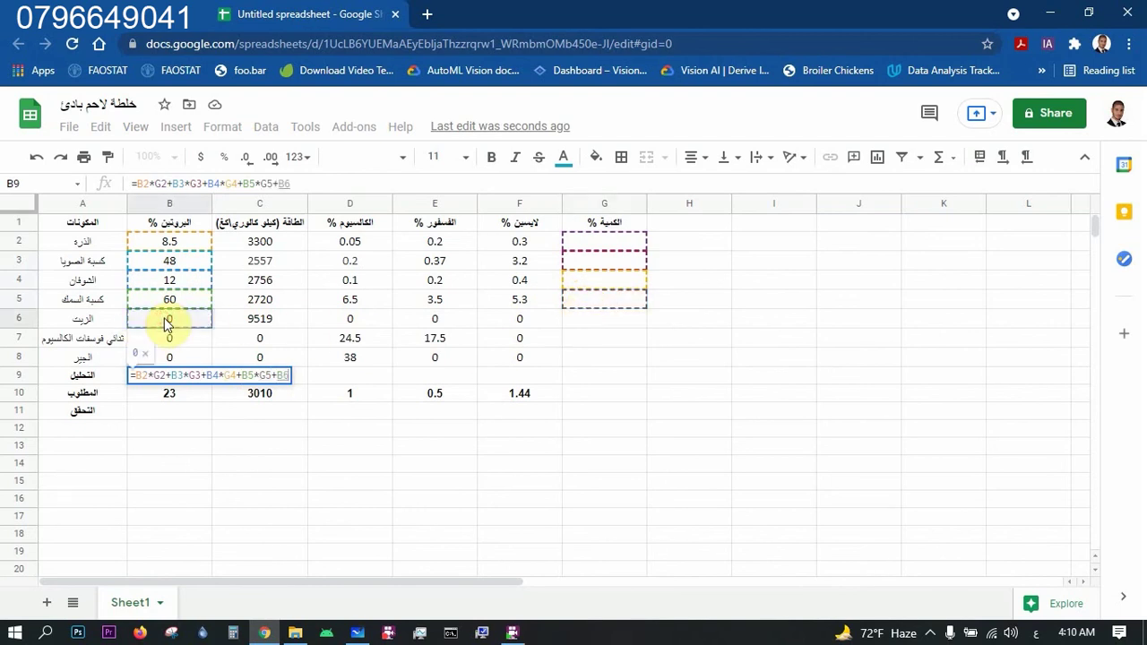
pyautogui.write('*')
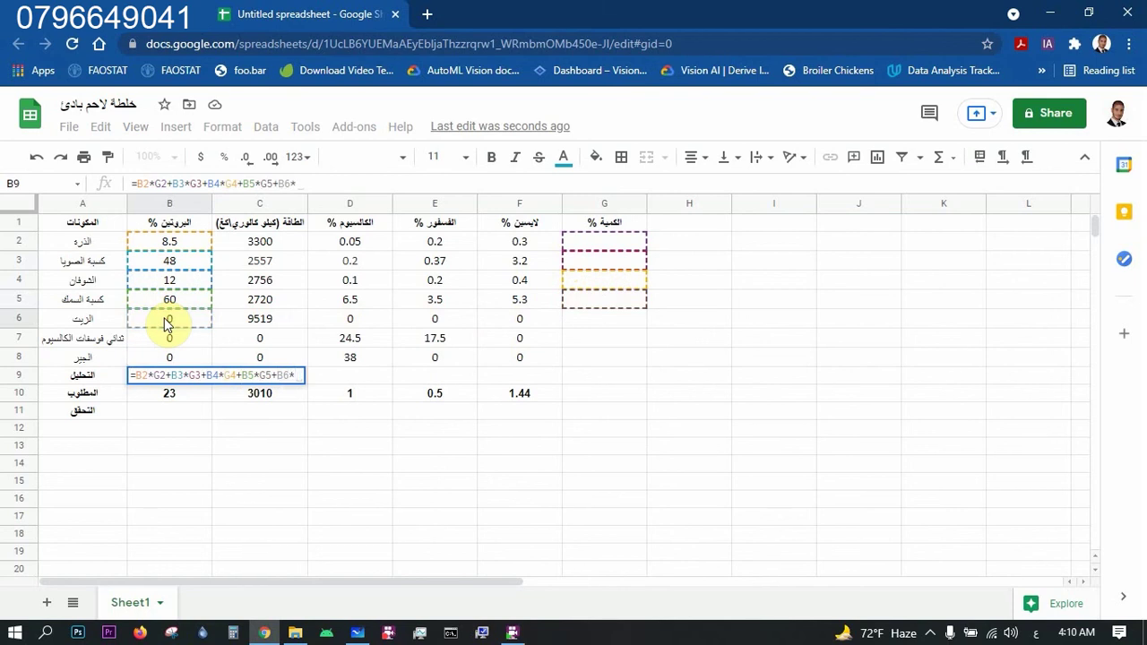
pyautogui.click(574, 320)
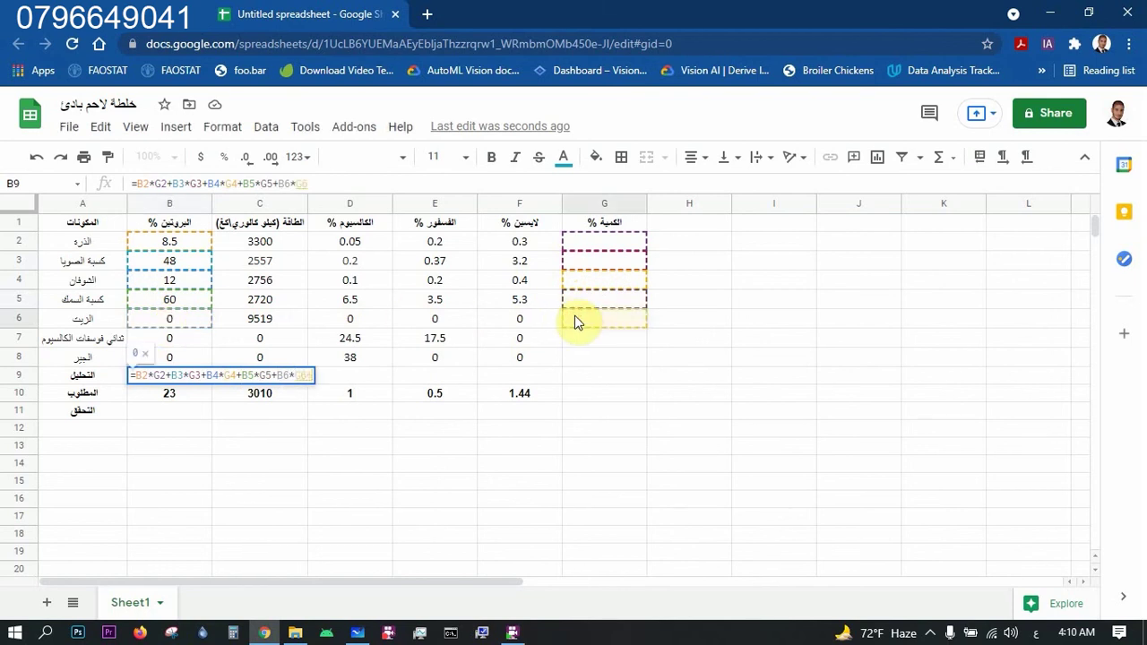
pyautogui.write('+')
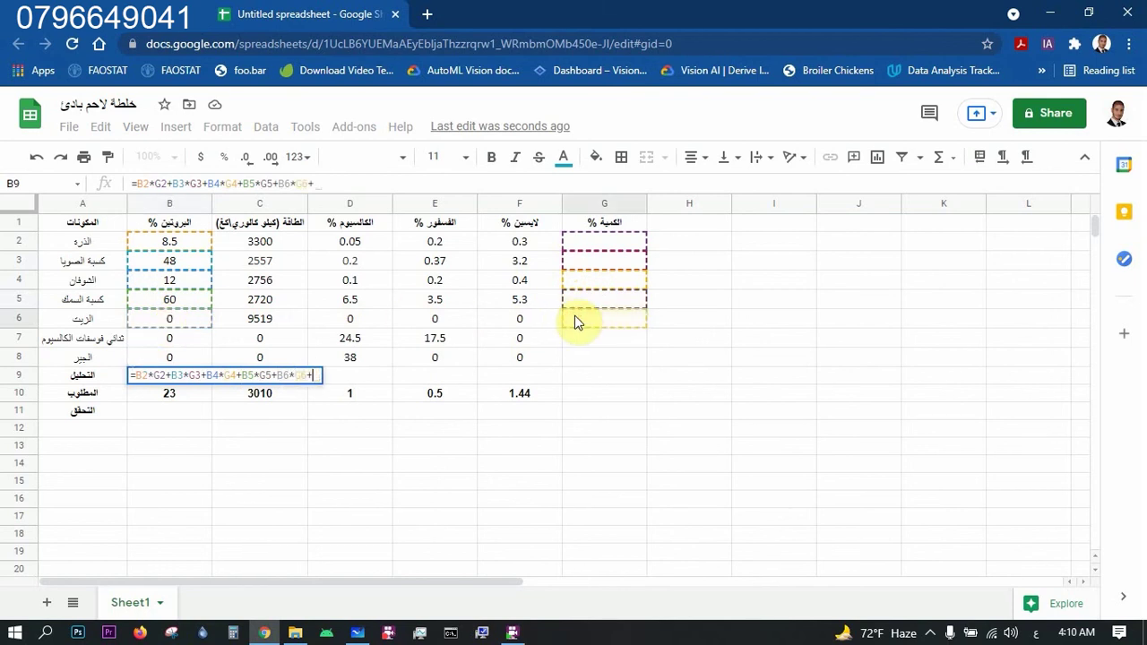
pyautogui.click(162, 340)
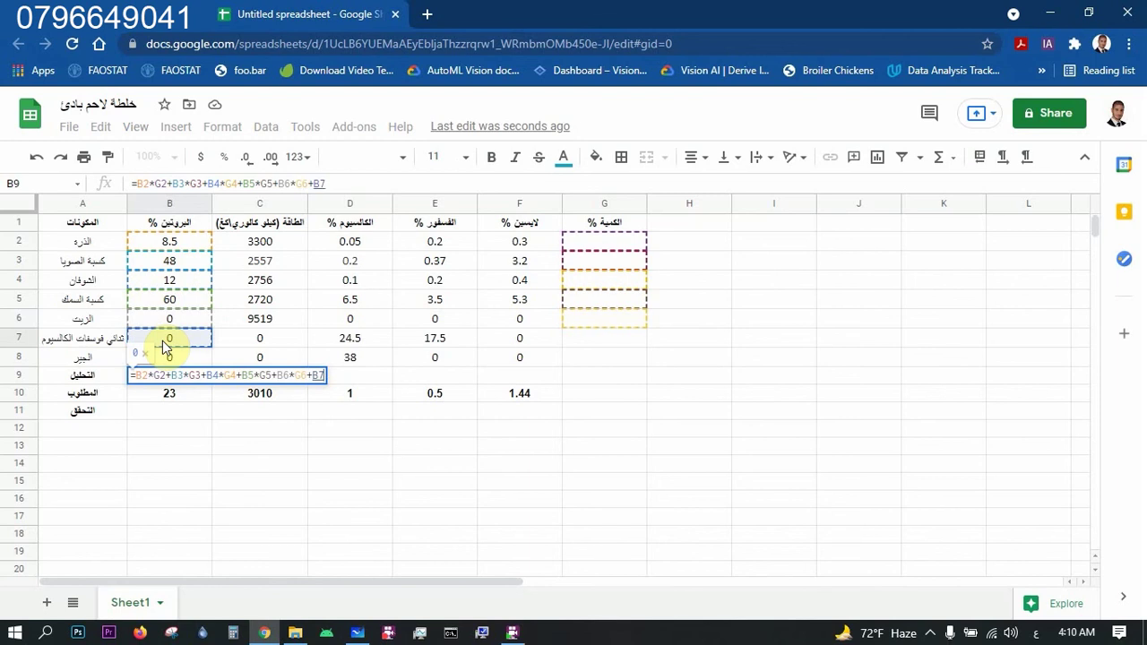
pyautogui.write('*')
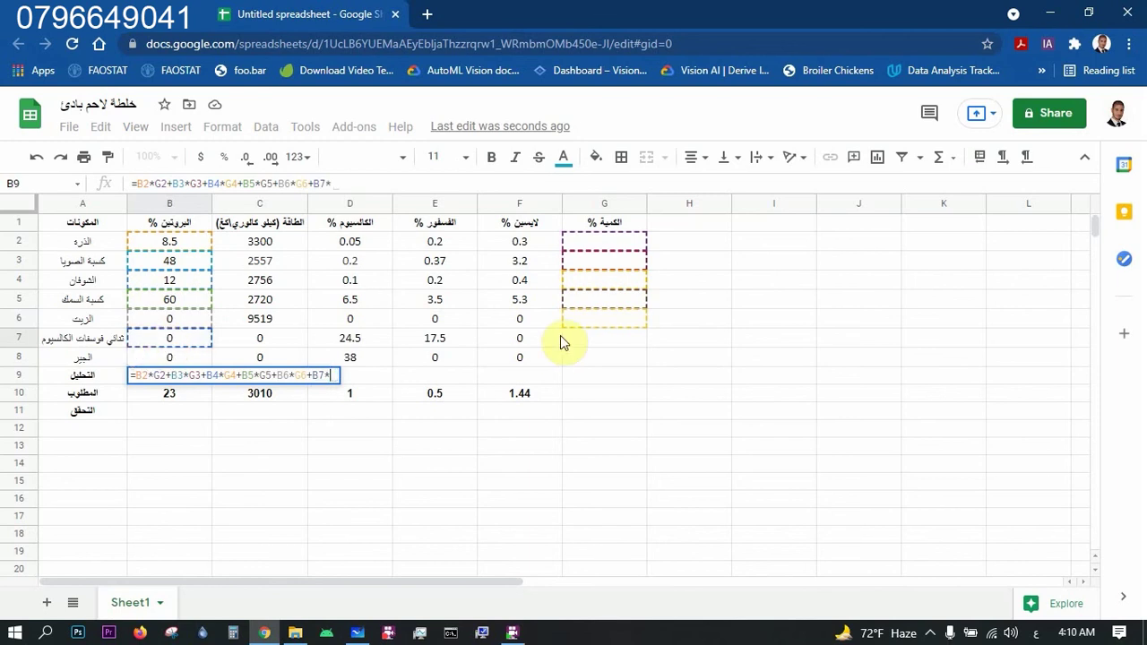
pyautogui.click(611, 345)
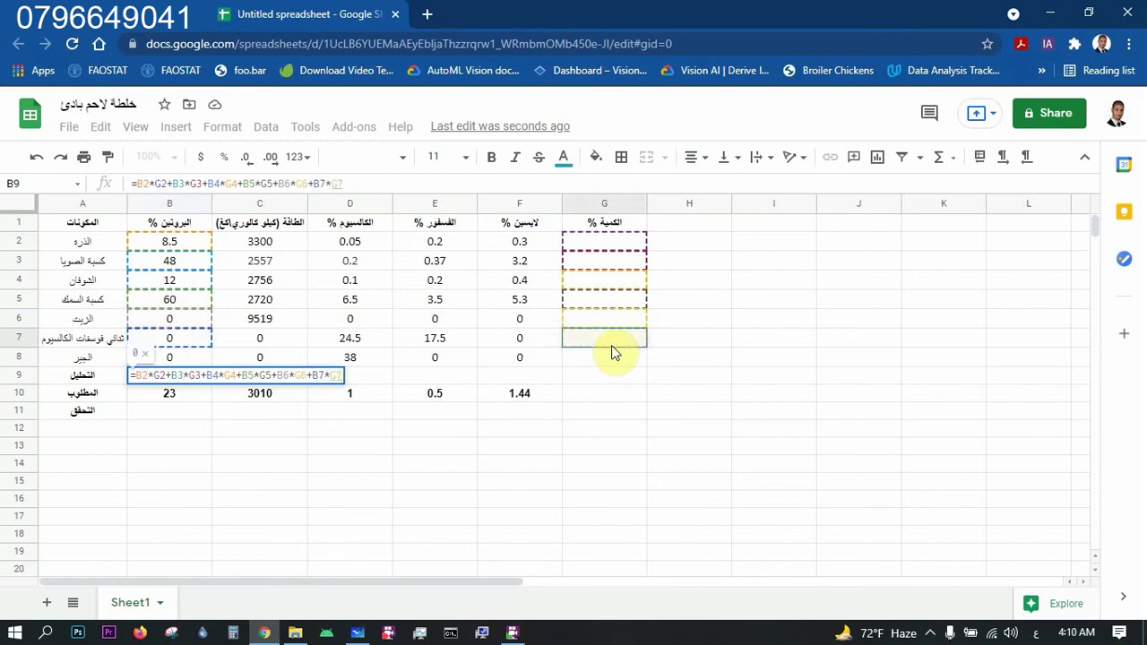
# Complete the protein analysis formula in B9 with the limestone term +B8*G8.
pyautogui.write('+')
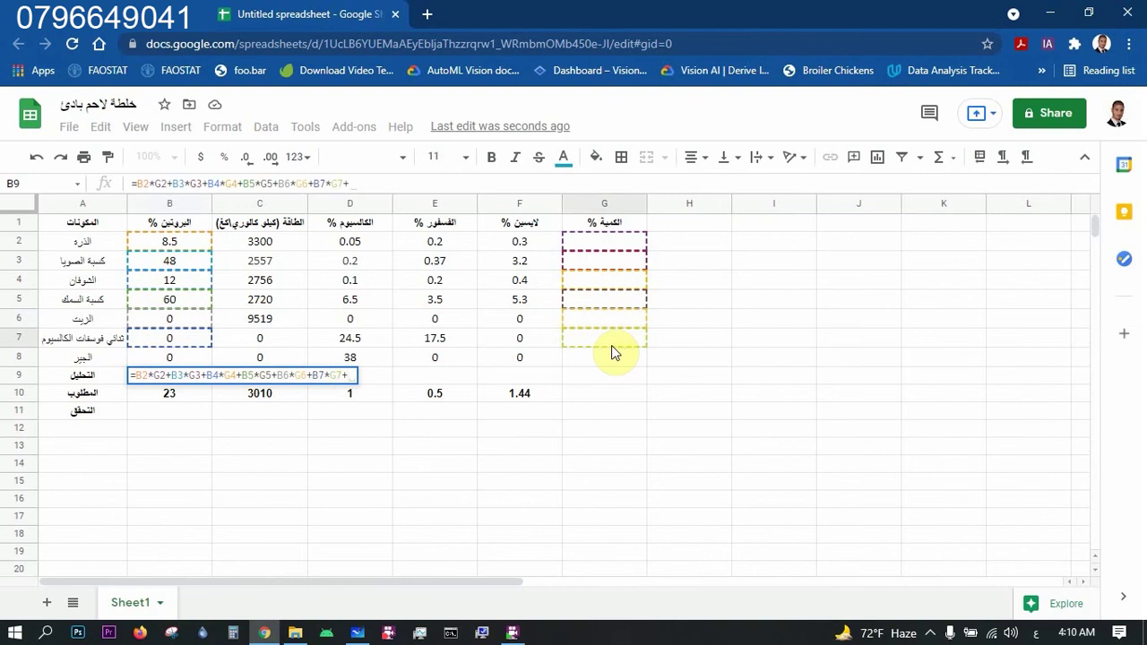
pyautogui.click(181, 358)
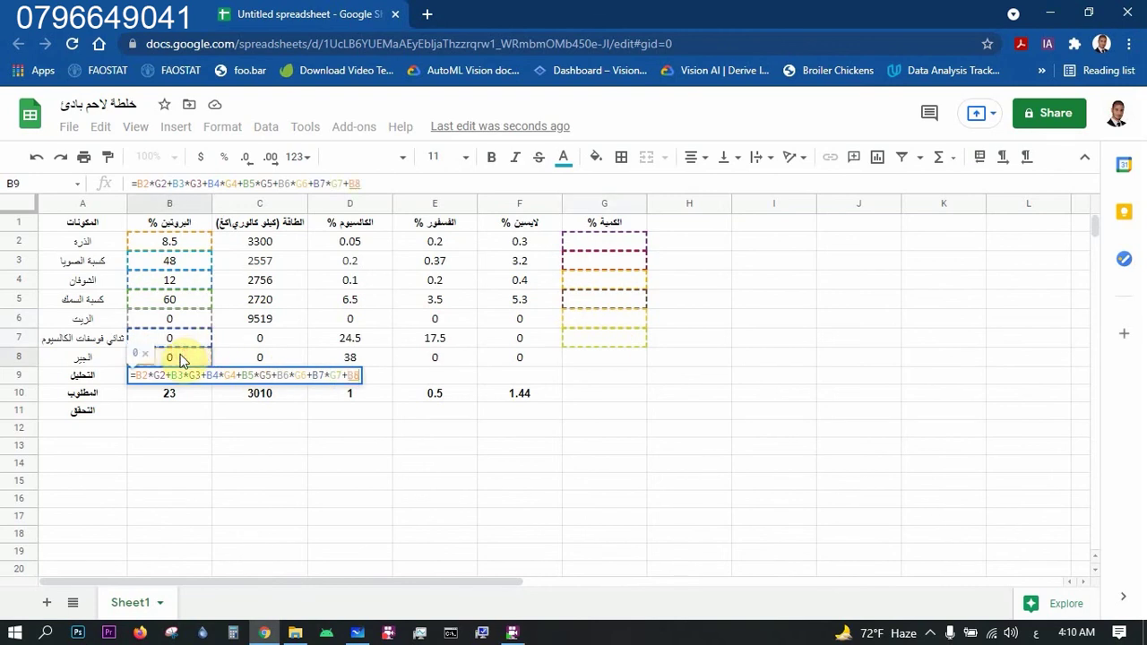
pyautogui.write('*')
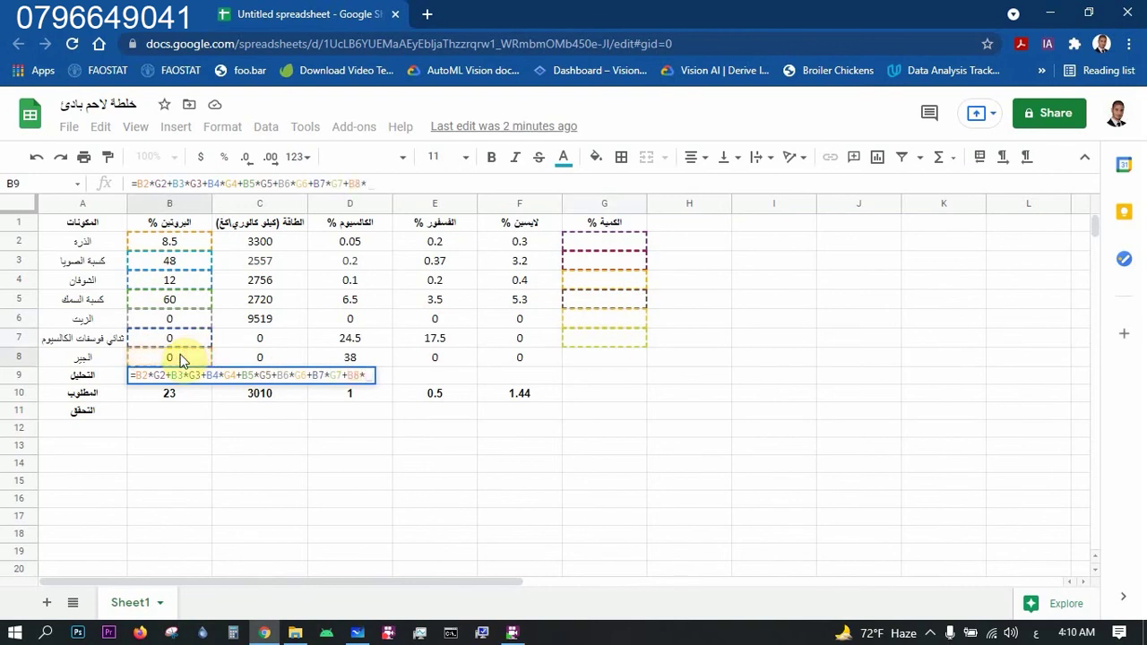
pyautogui.click(577, 363)
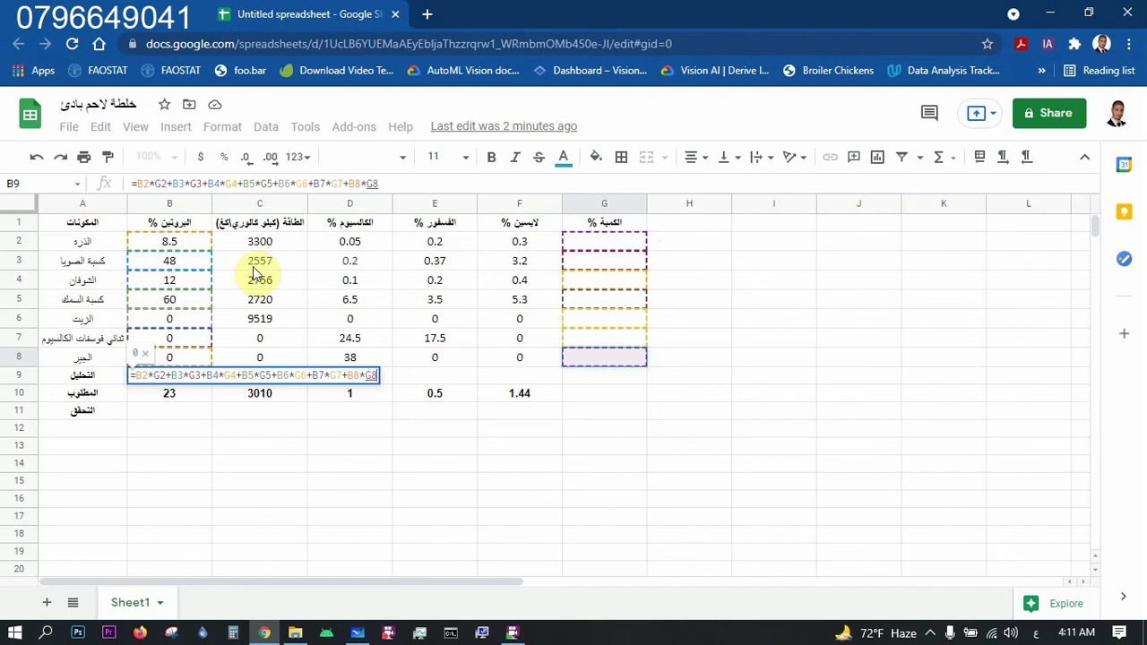
pyautogui.press('Return')
# Start the energy analysis formula in C9 with the corn and soybean meal terms: =C2*G2+C3*G3.
pyautogui.click(259, 378)
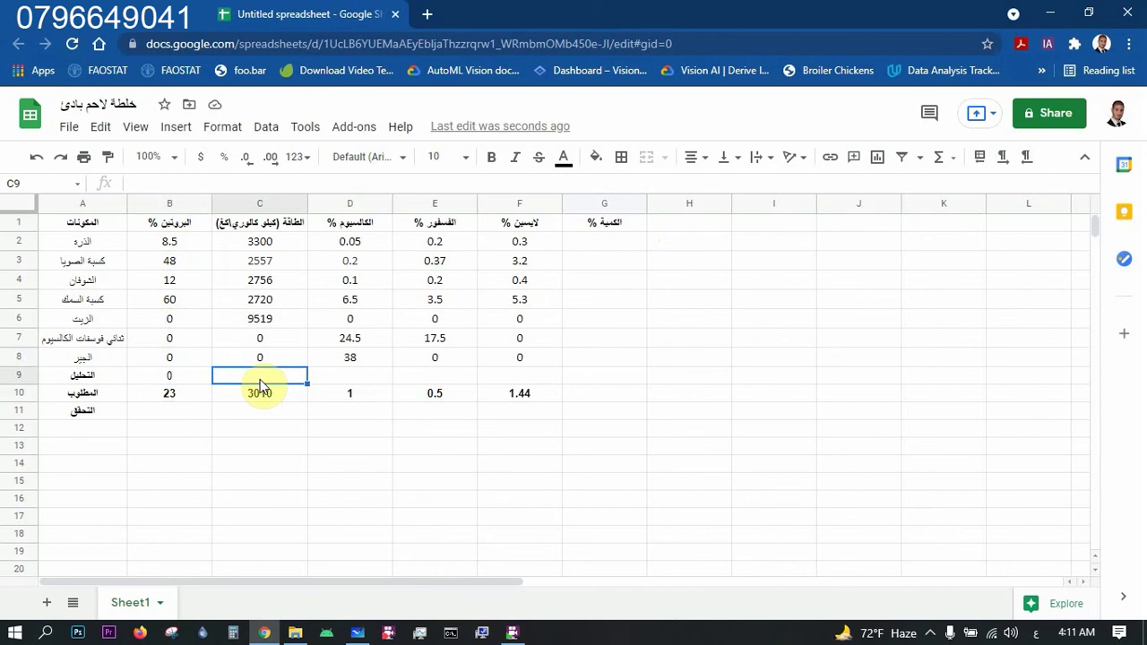
pyautogui.write('+')
pyautogui.press('BackSpace')
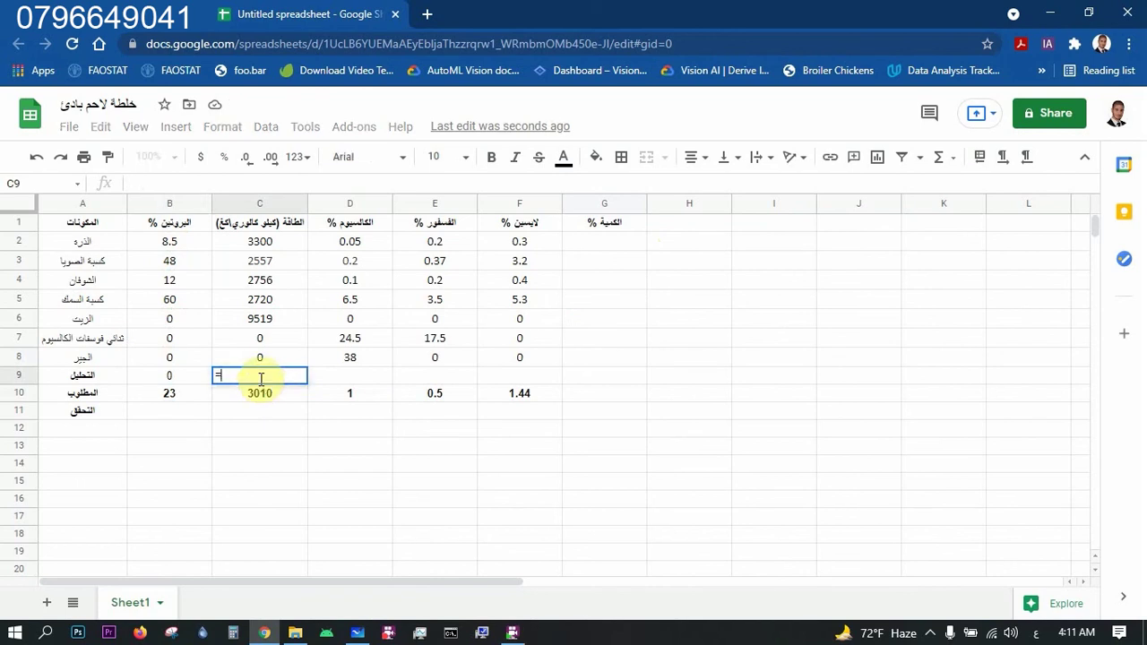
pyautogui.write('=')
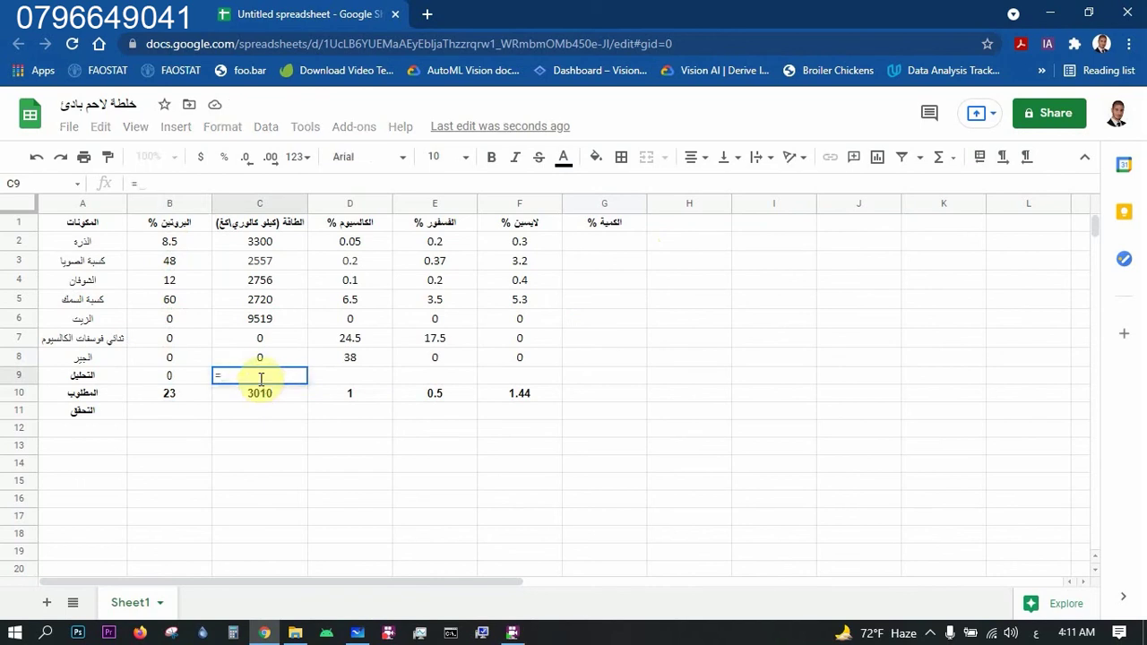
pyautogui.click(264, 250)
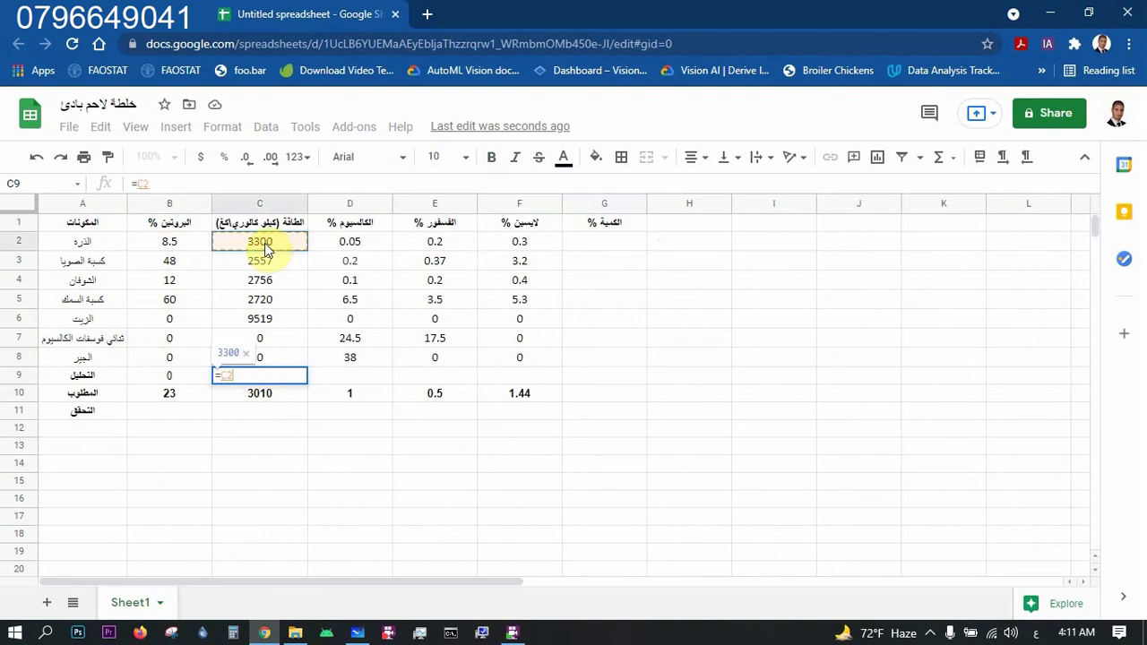
pyautogui.write('*')
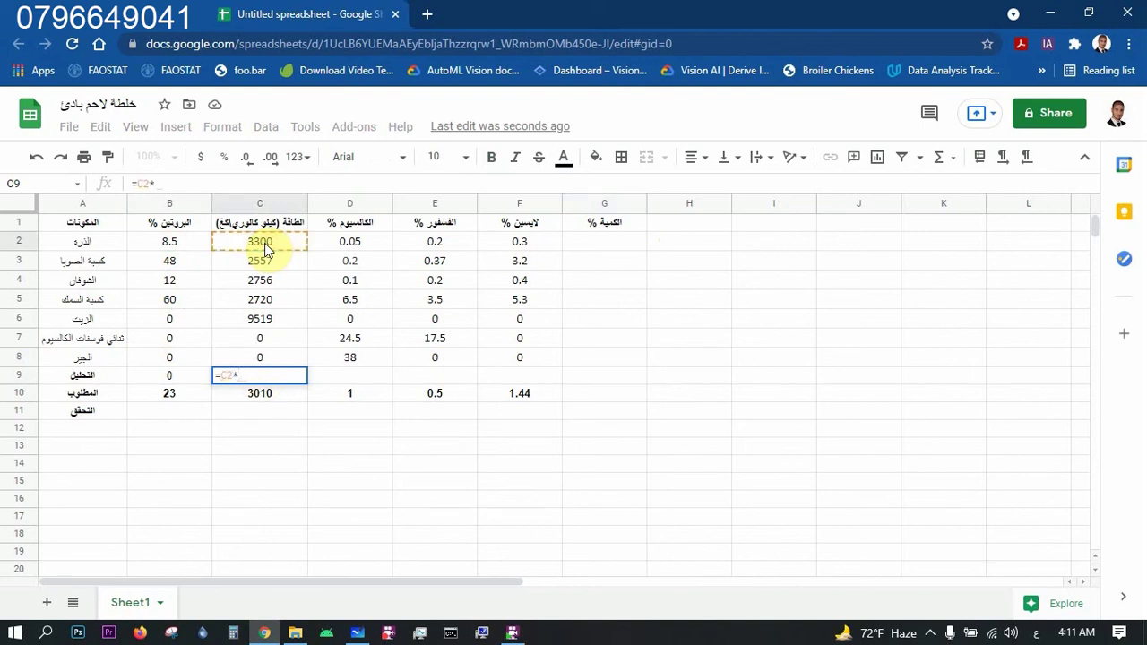
pyautogui.click(591, 243)
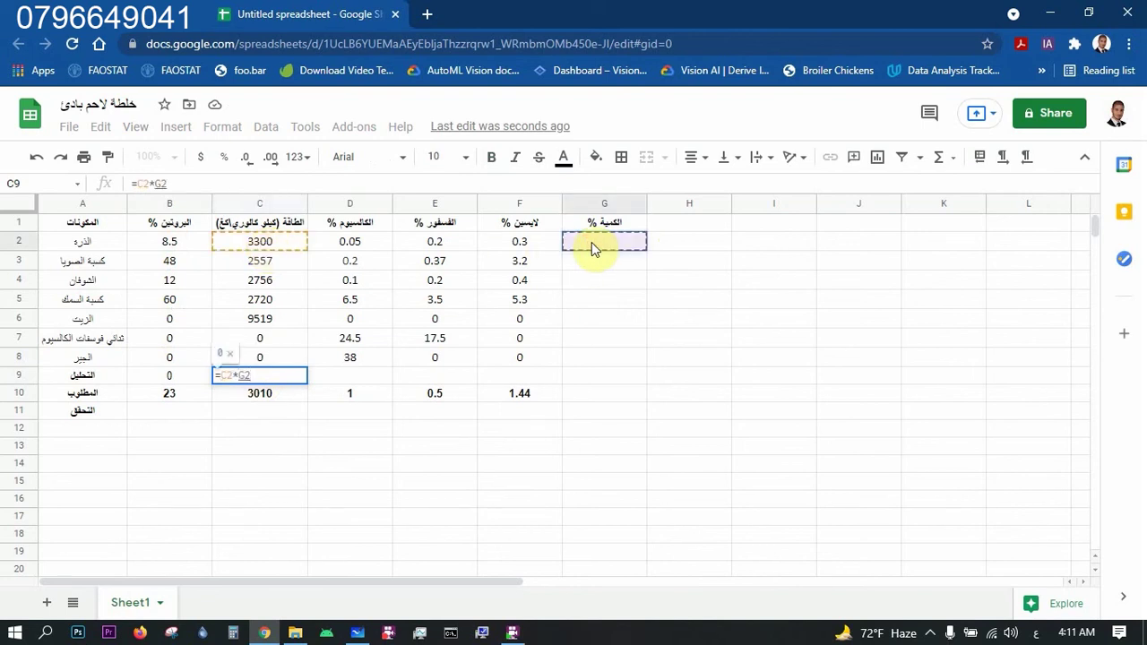
pyautogui.write('+')
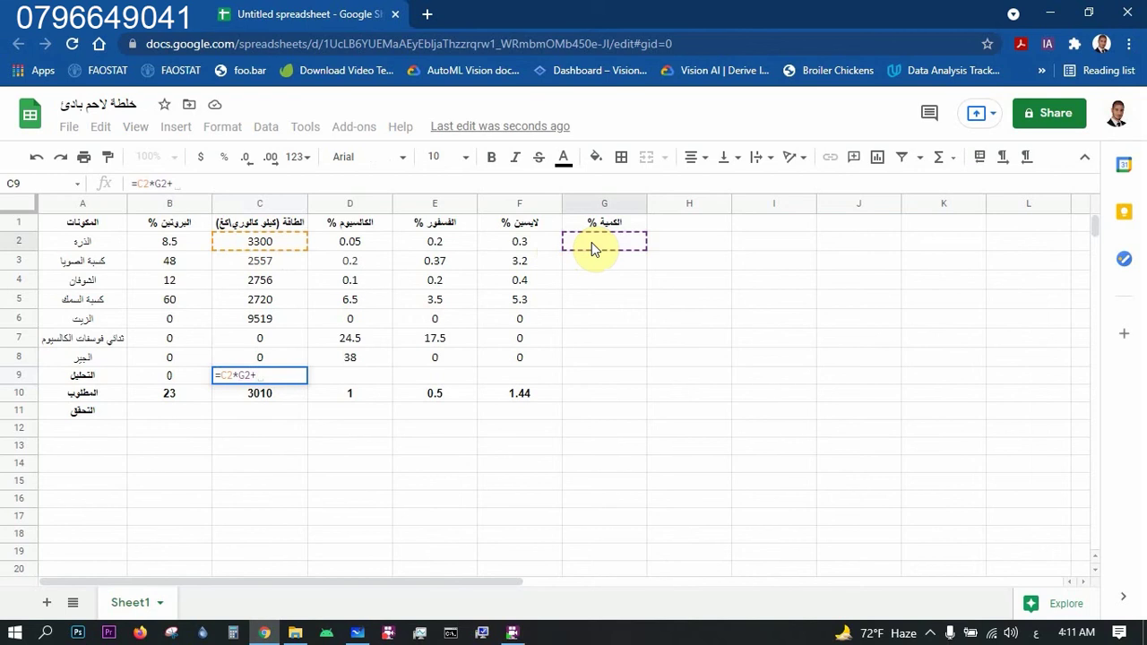
pyautogui.click(275, 267)
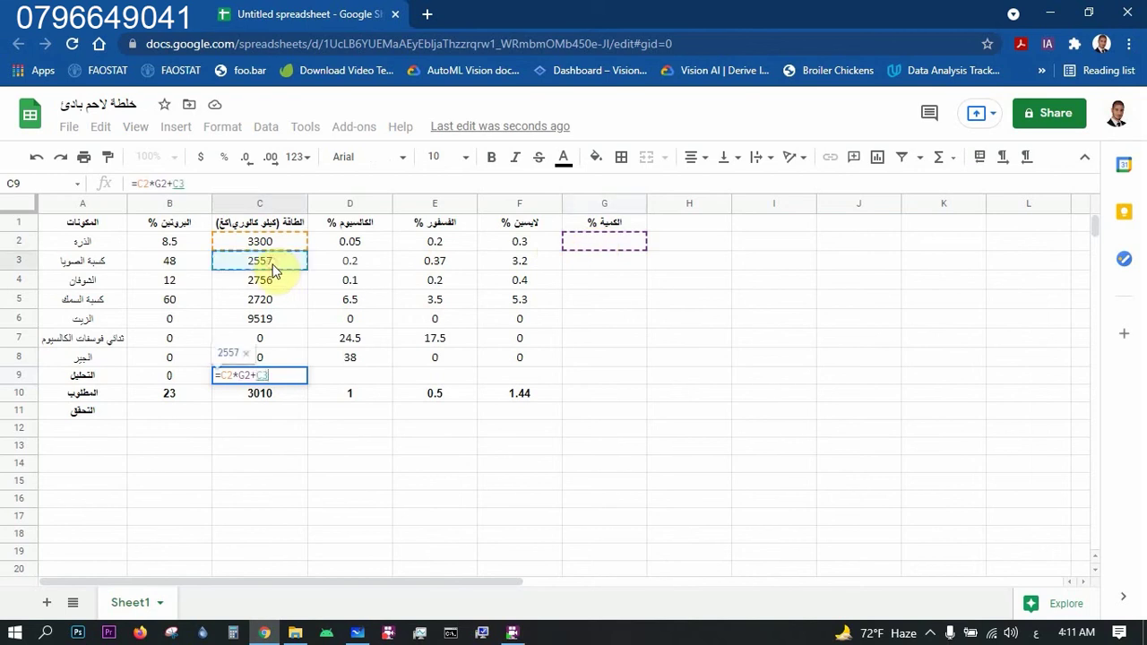
pyautogui.write('*')
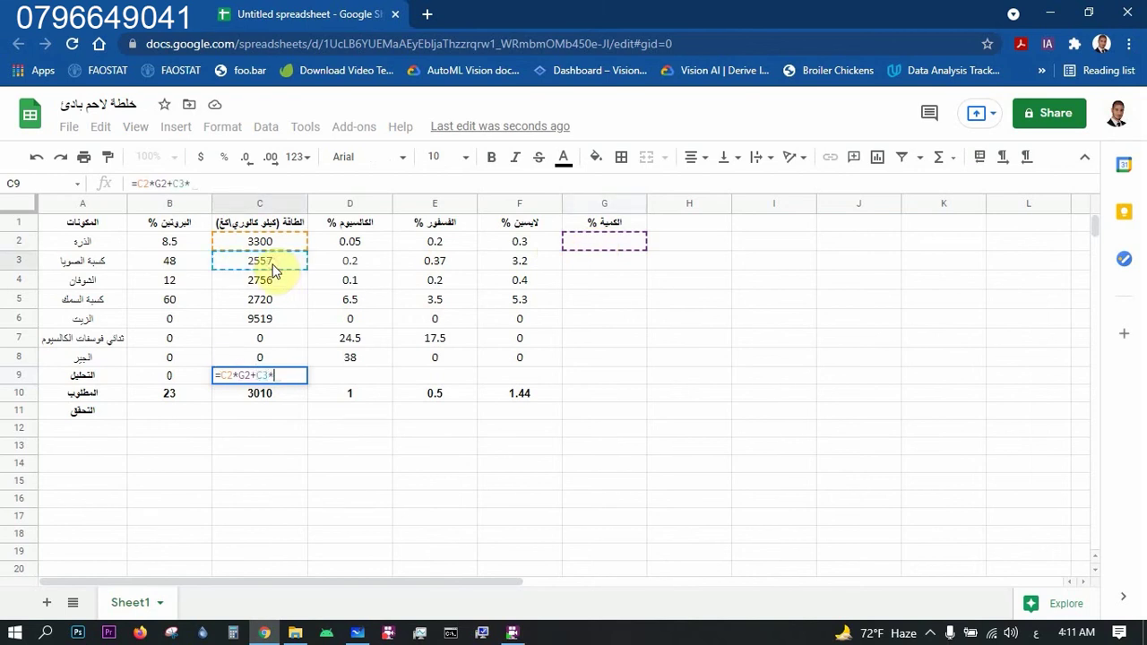
pyautogui.click(602, 266)
# Extend the C9 energy formula with the oats and fish meal terms +C4*G4+C5*G5, and add the oil's energy reference C6.
pyautogui.write('+')
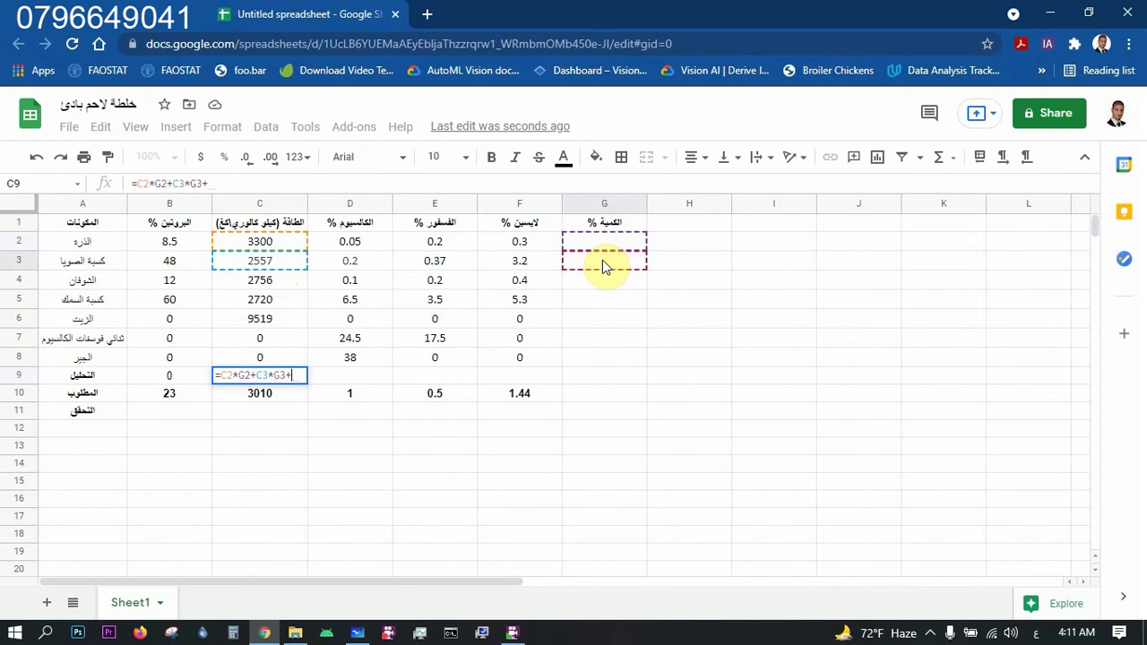
pyautogui.click(260, 281)
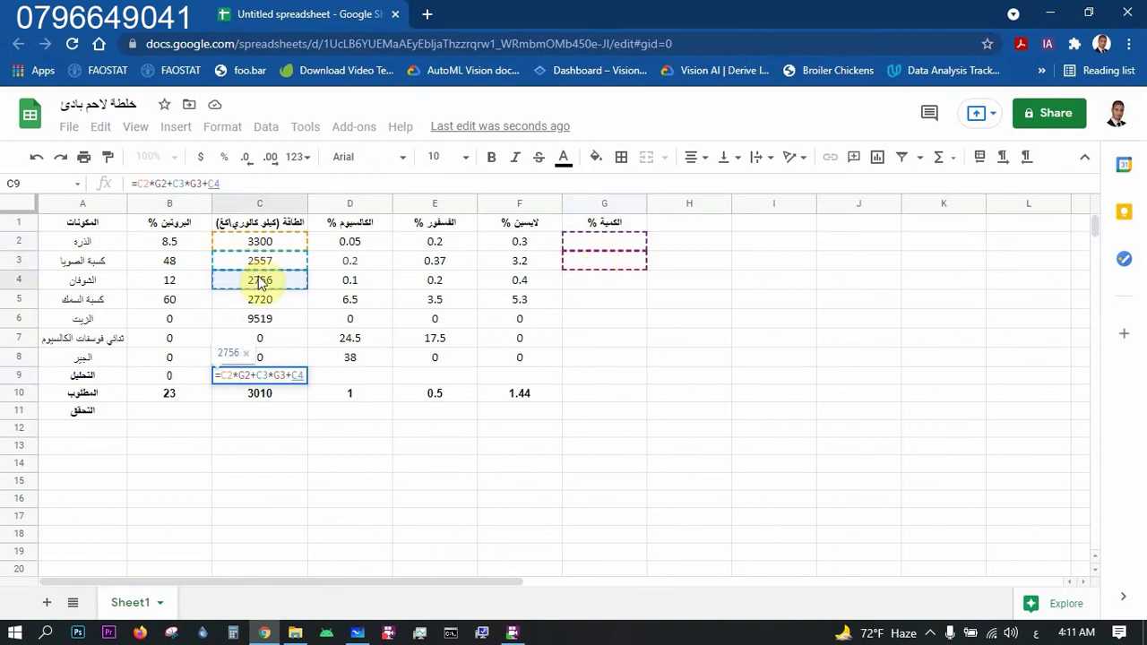
pyautogui.write('*')
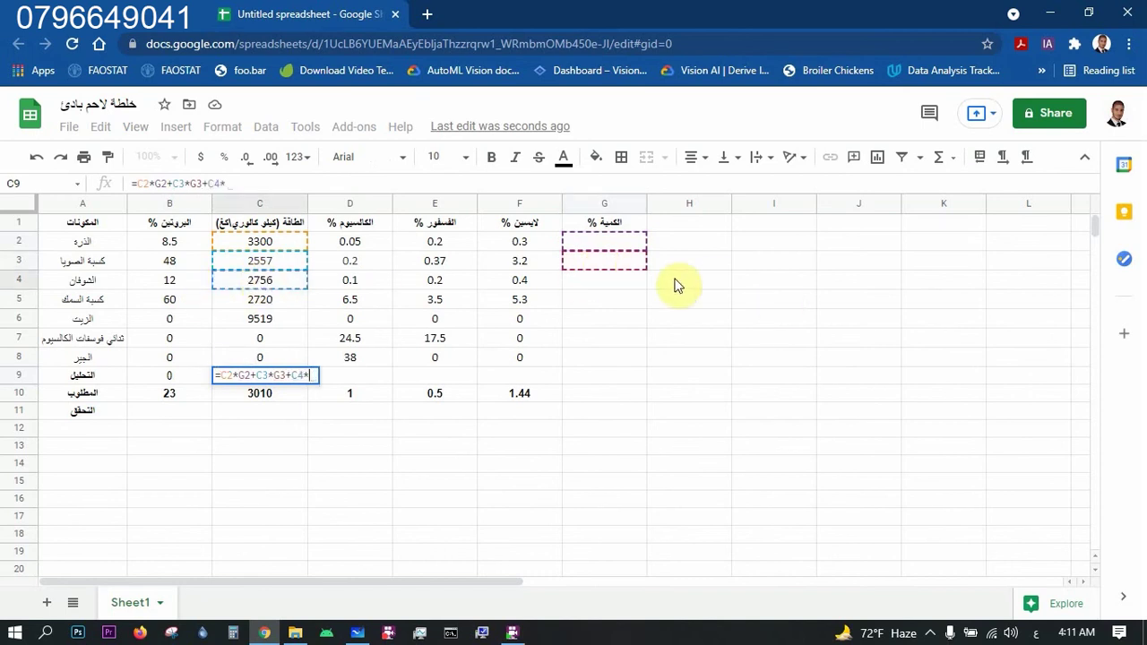
pyautogui.click(599, 279)
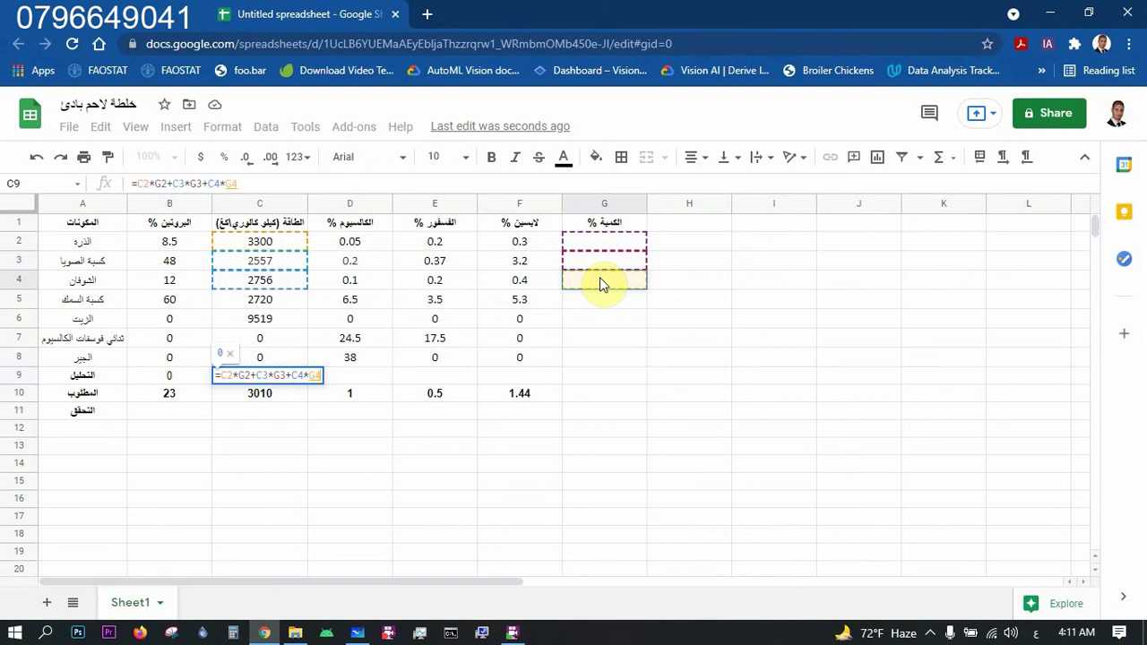
pyautogui.write('+')
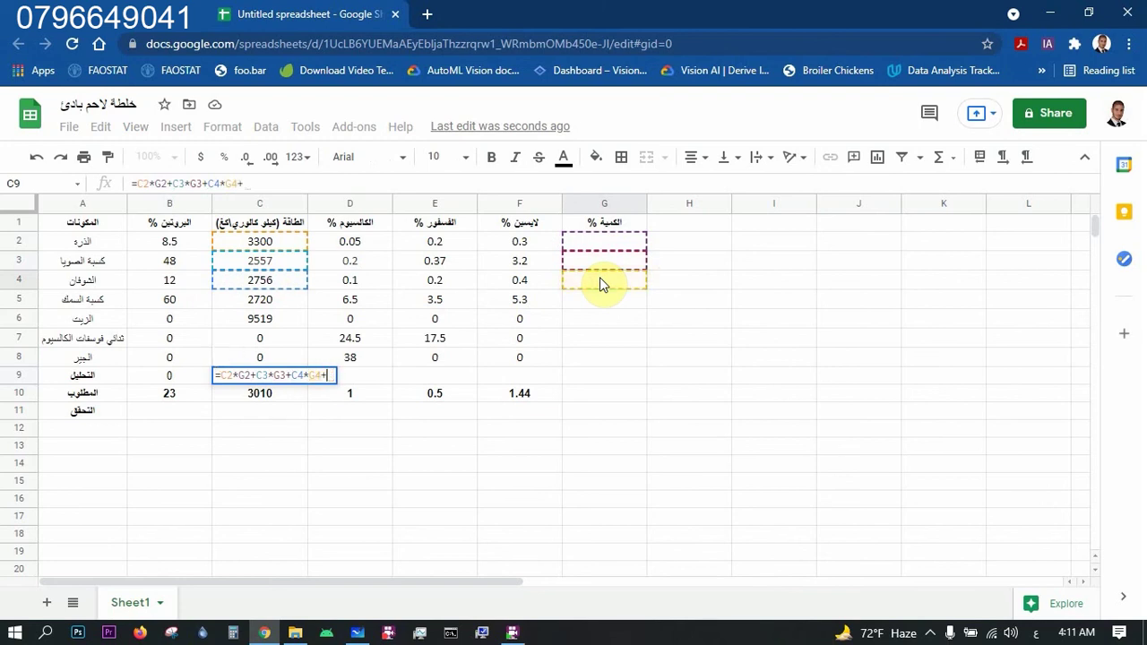
pyautogui.click(278, 301)
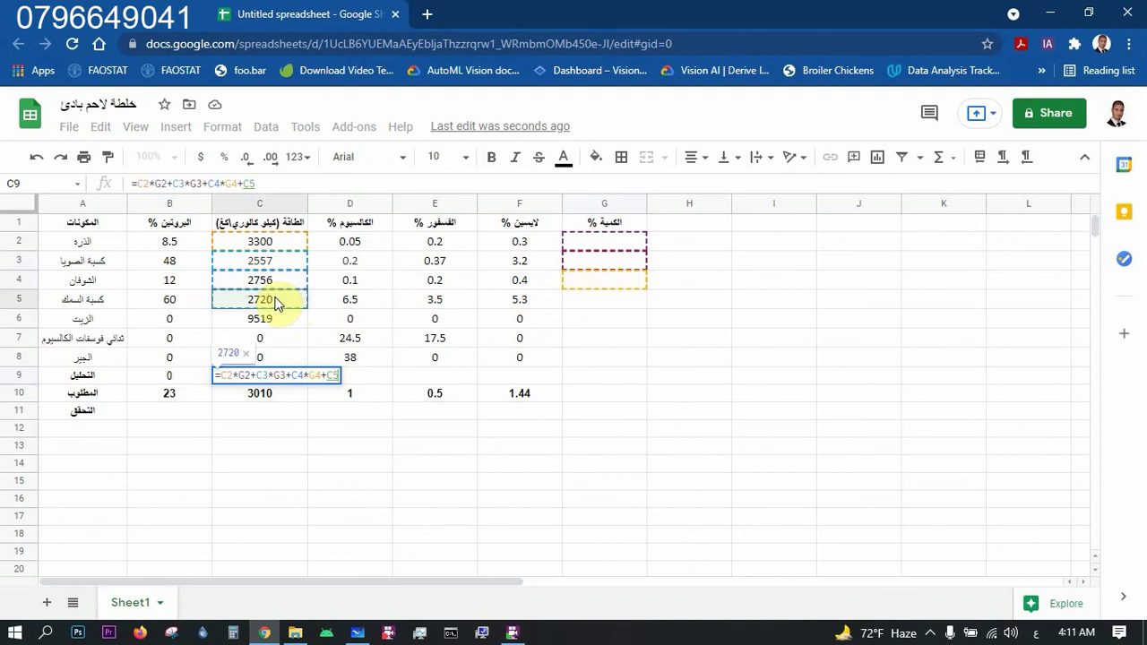
pyautogui.write('*')
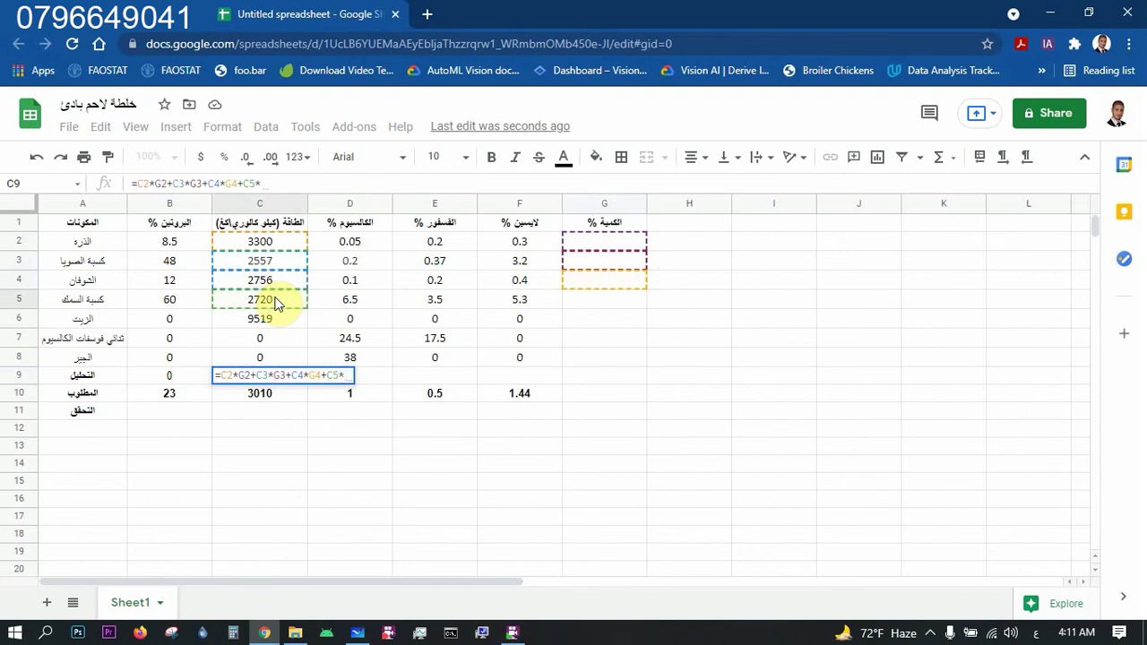
pyautogui.click(588, 305)
pyautogui.write('+')
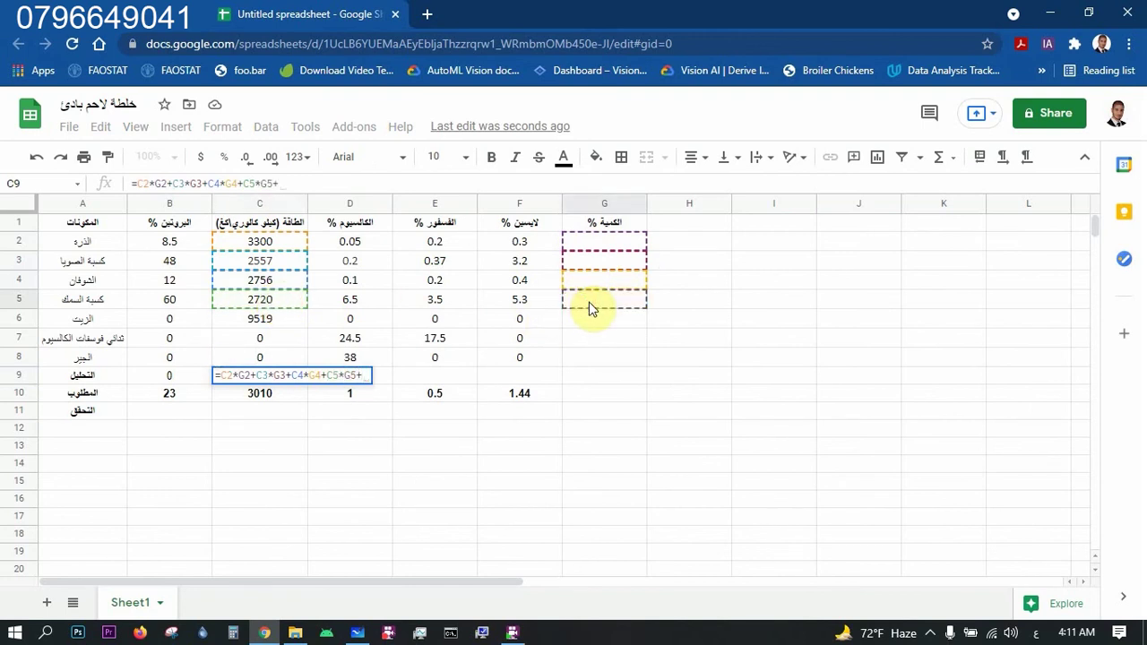
pyautogui.click(270, 323)
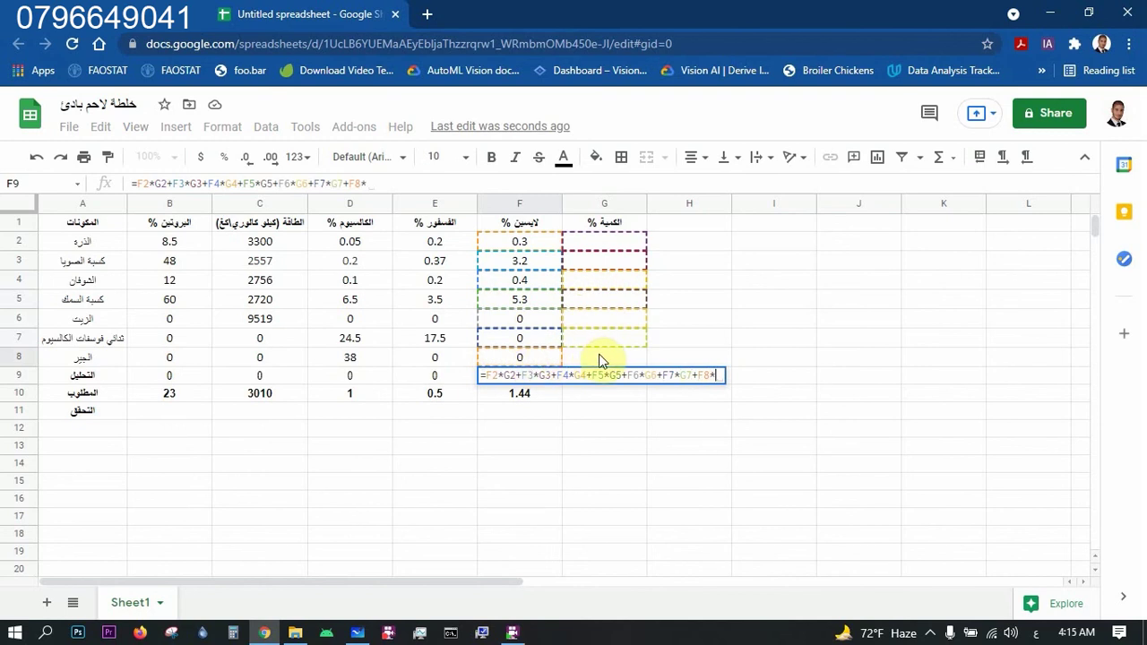
# Complete the lysine analysis formula in F9 by multiplying F8 by the limestone quantity in G8.
pyautogui.click(596, 357)
pyautogui.press('Return')
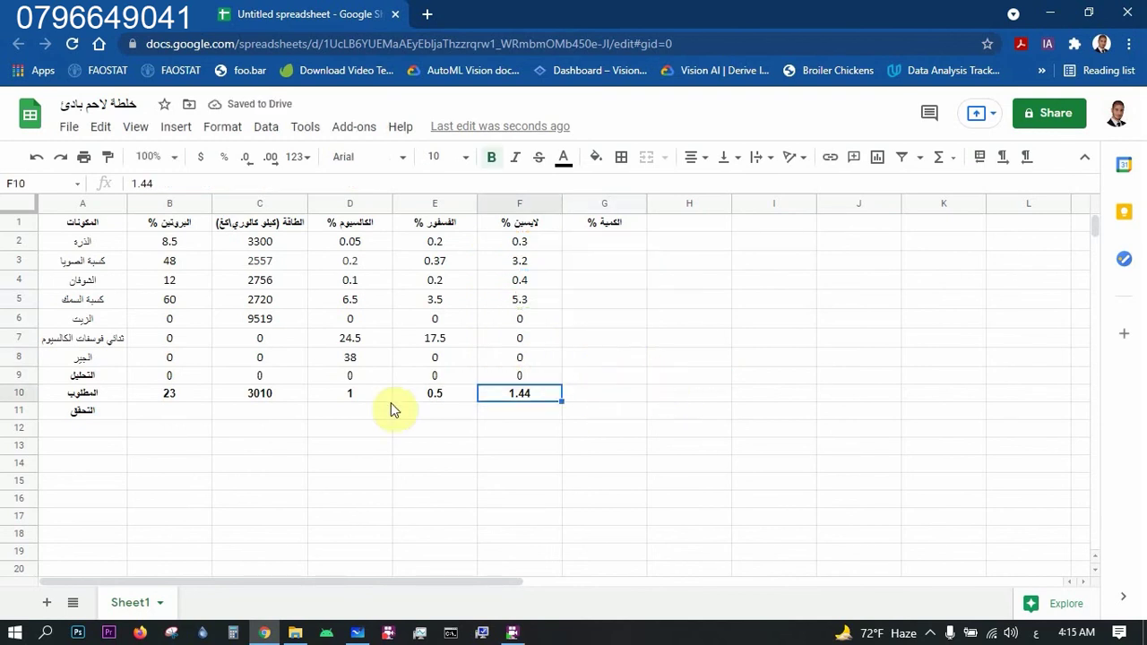
# Enter a trial quantity of 12 for الذرة in G2, and select that cell again.
pyautogui.click(339, 361)
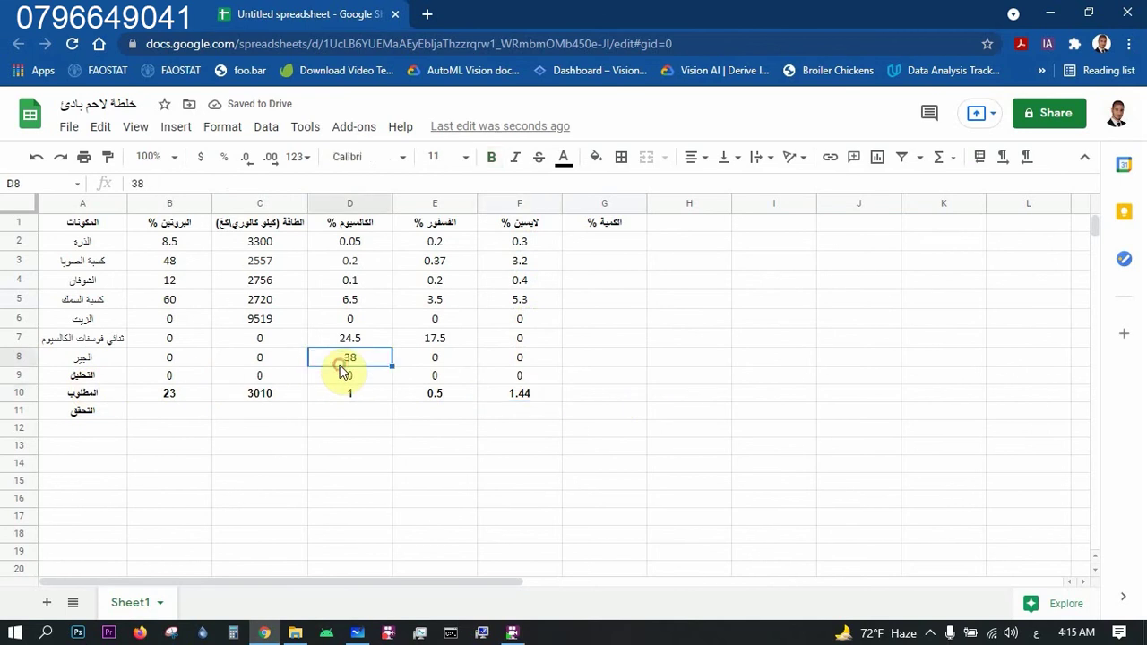
pyautogui.click(269, 376)
pyautogui.click(591, 244)
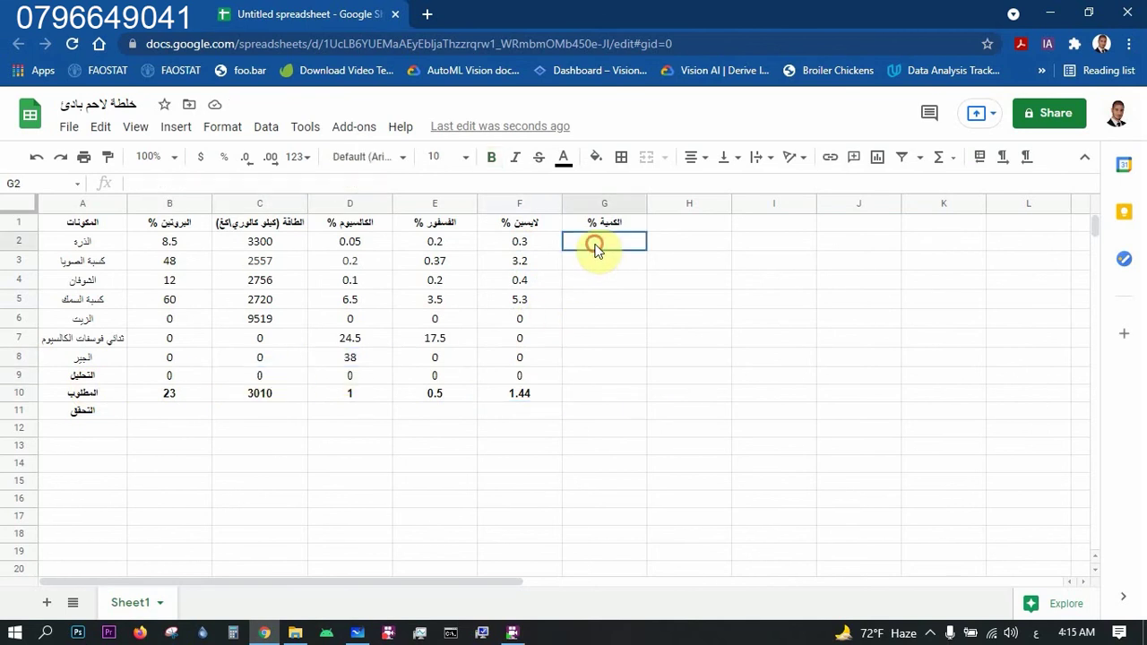
pyautogui.write('12')
pyautogui.click(585, 320)
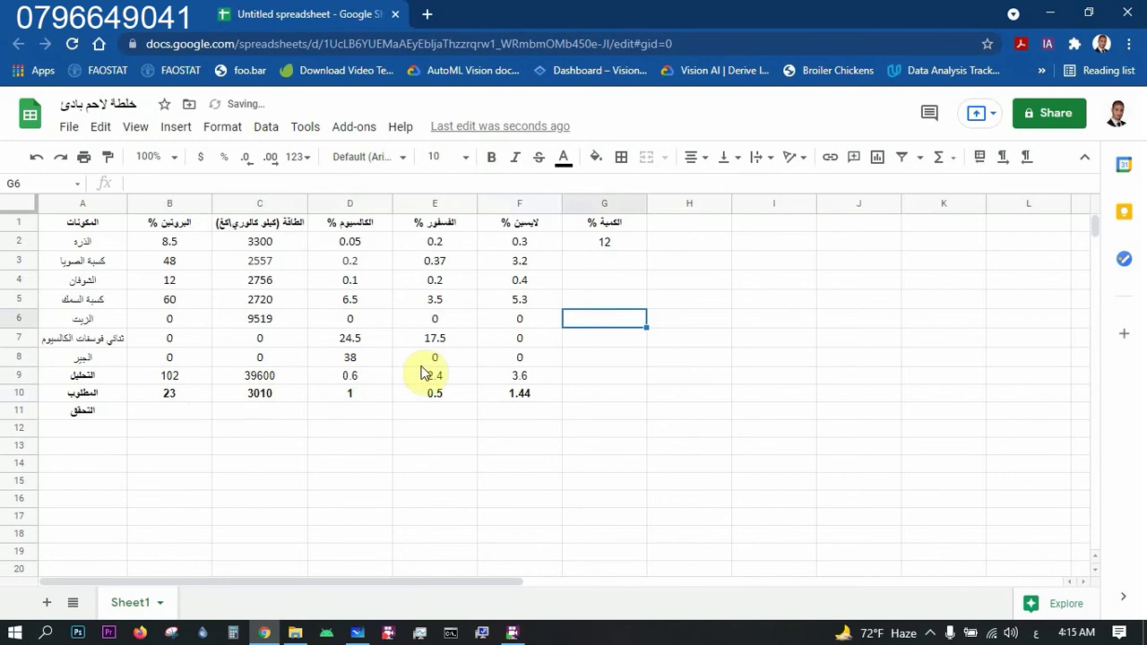
pyautogui.click(607, 244)
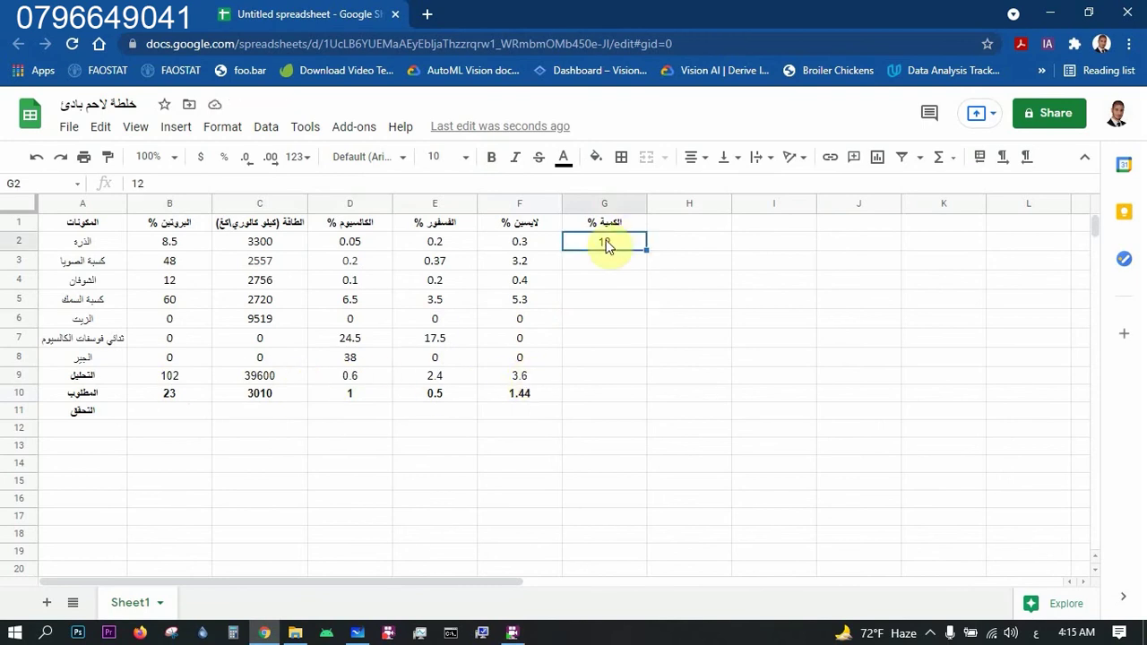
# Clear the trial quantity for الذرة from G2.
pyautogui.press('Delete')
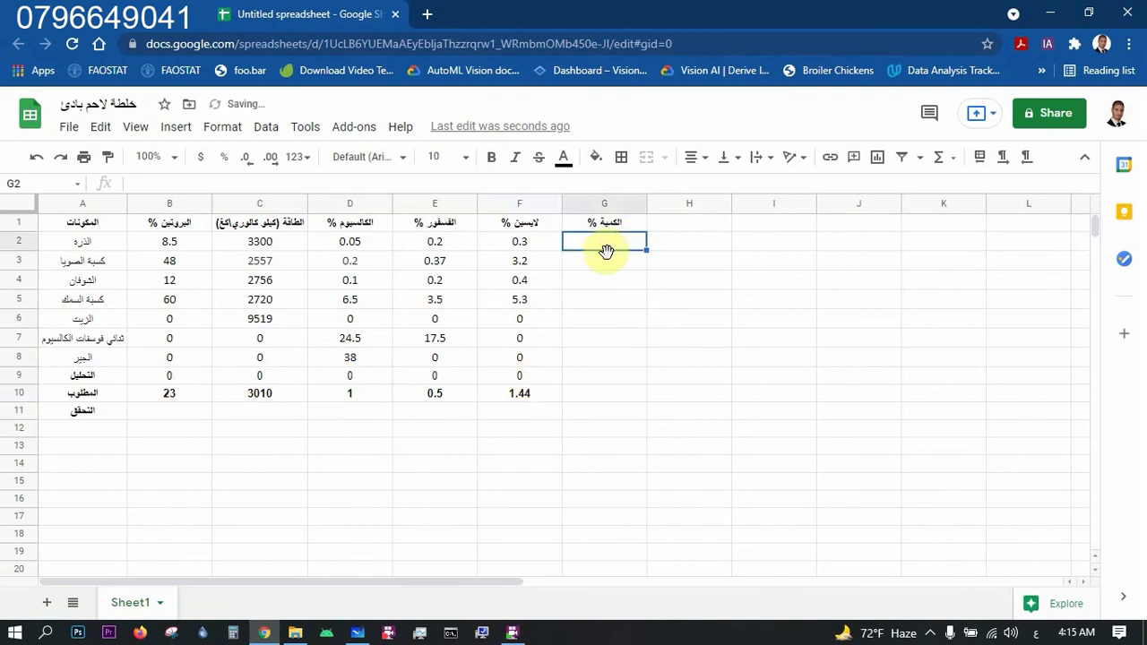
pyautogui.click(603, 296)
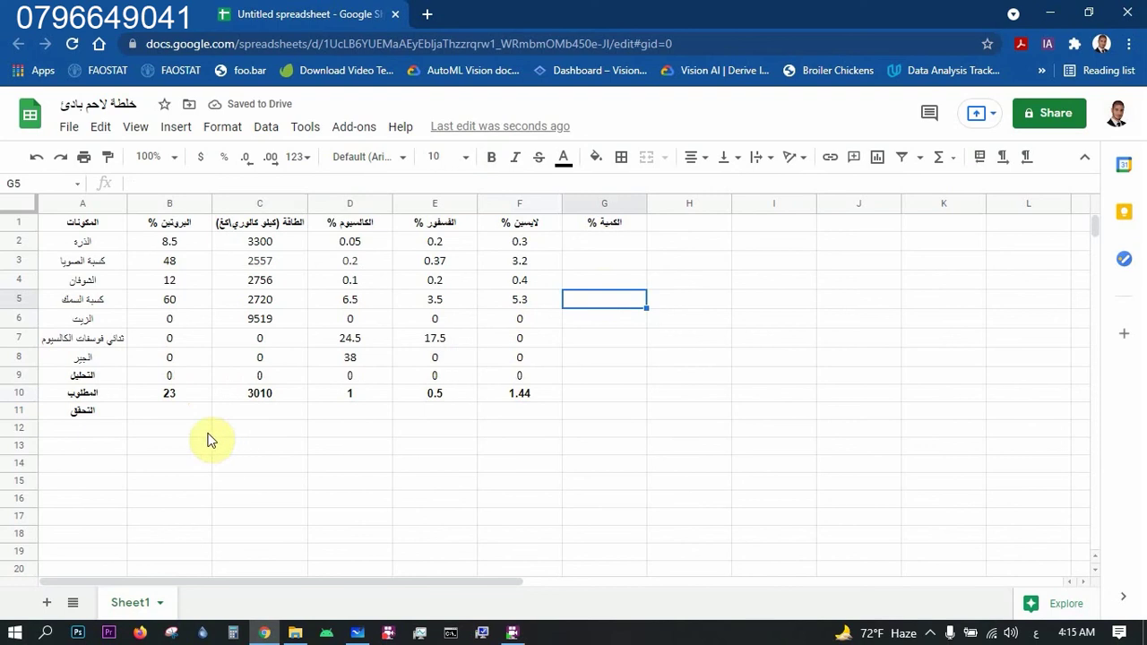
# Begin a formula with an equals sign in the protein cell of the التحقق row, B11.
pyautogui.click(162, 415)
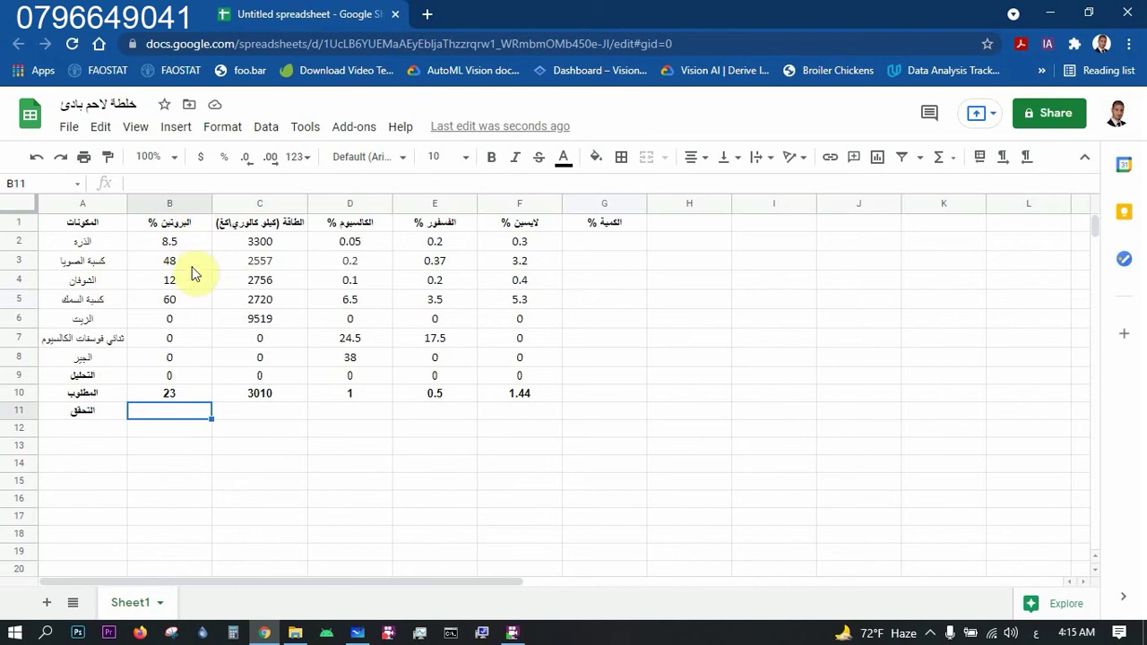
pyautogui.click(170, 396)
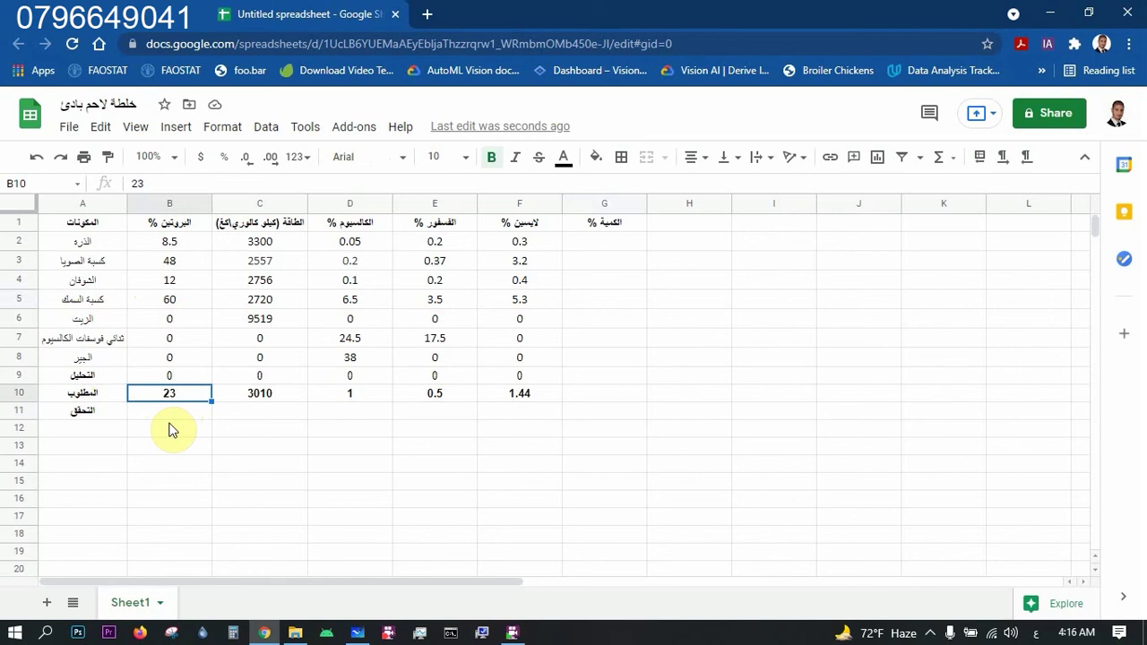
pyautogui.click(171, 414)
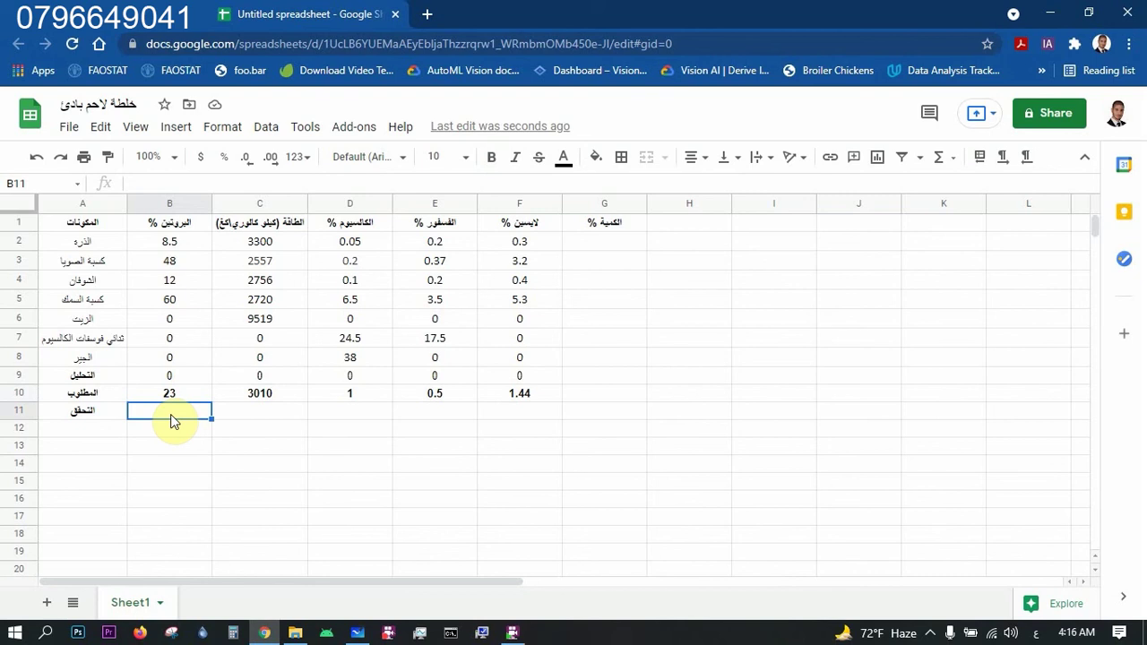
pyautogui.write('=')
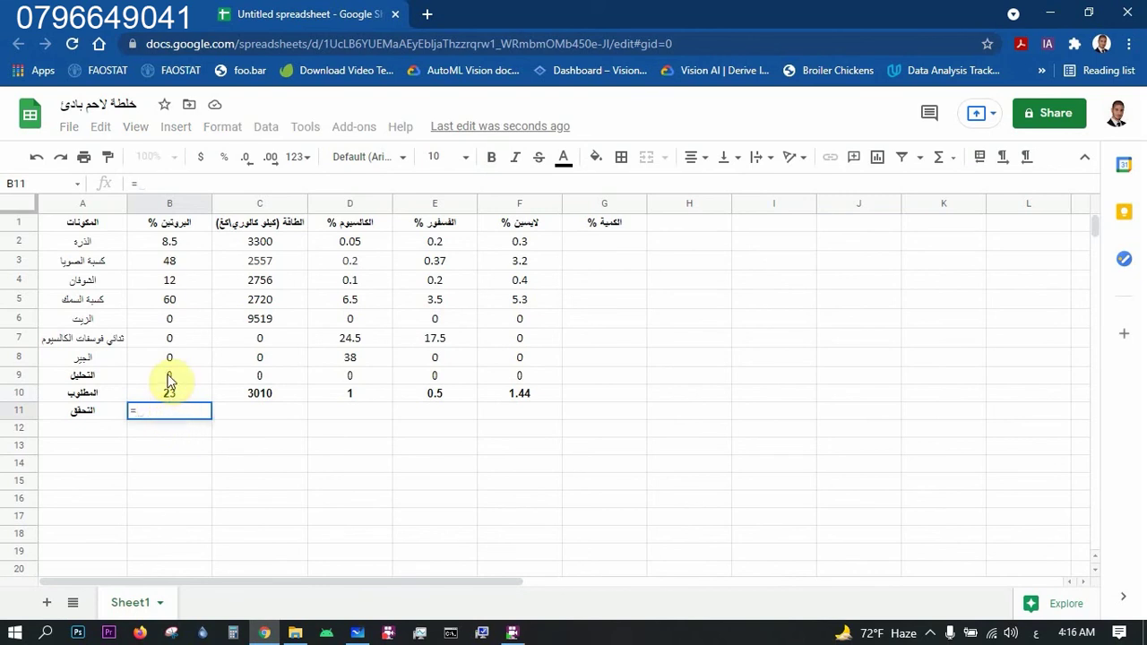
pyautogui.write(')')
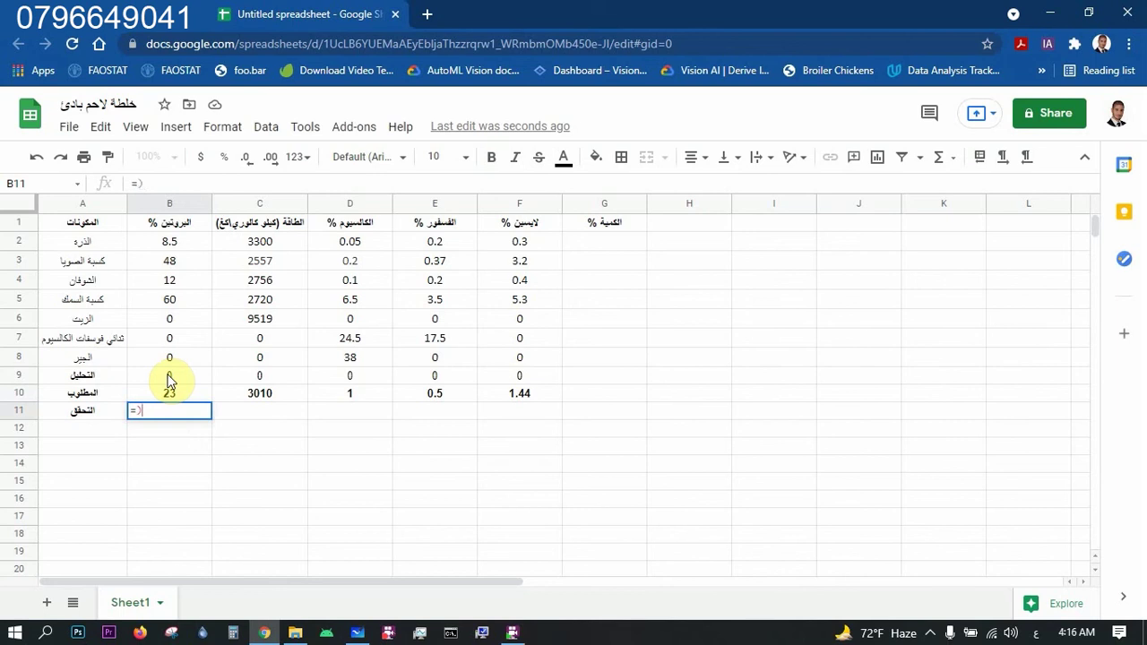
pyautogui.press('Return')
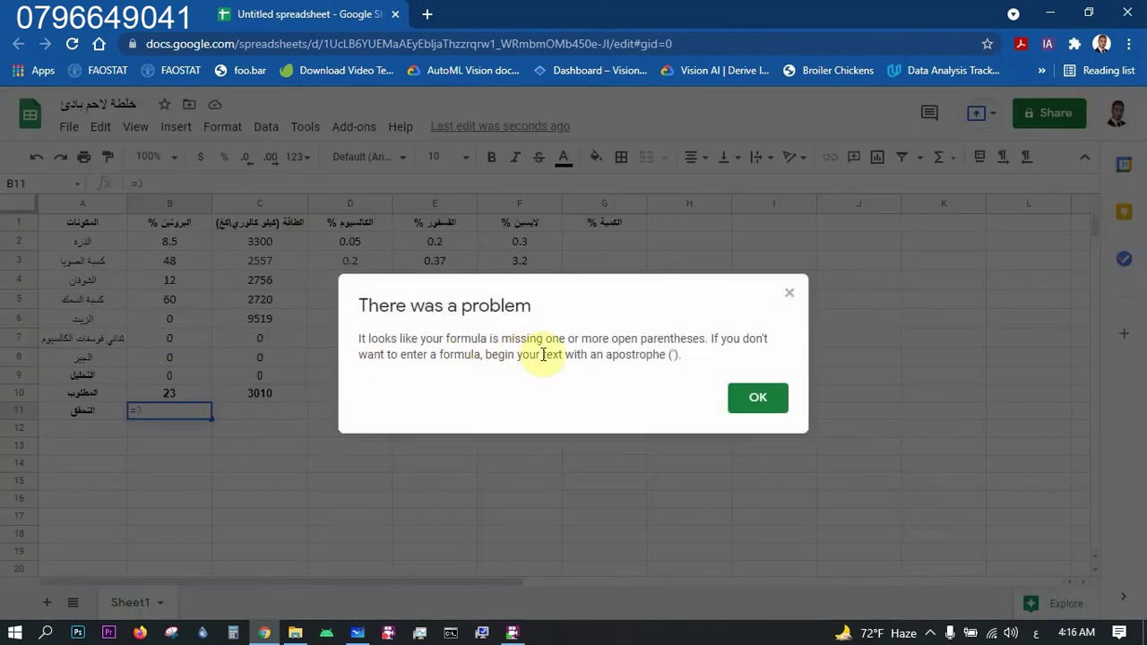
pyautogui.click(758, 400)
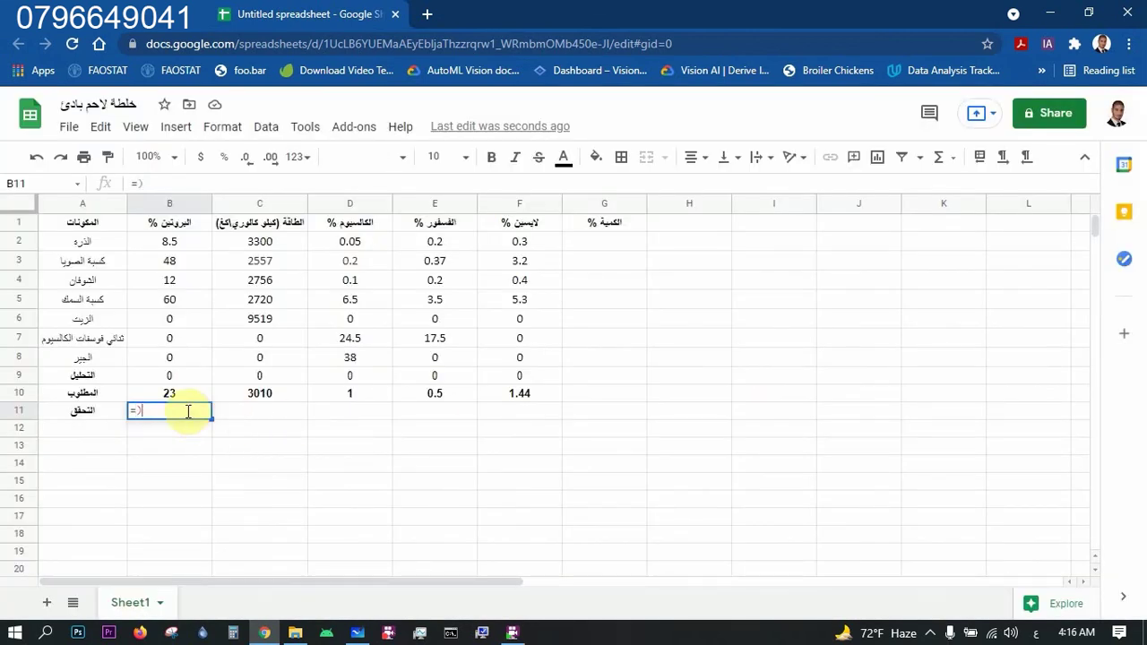
pyautogui.press('BackSpace')
# Complete the protein check formula in B11 as =(B9-B10)/B10.
pyautogui.write('(')
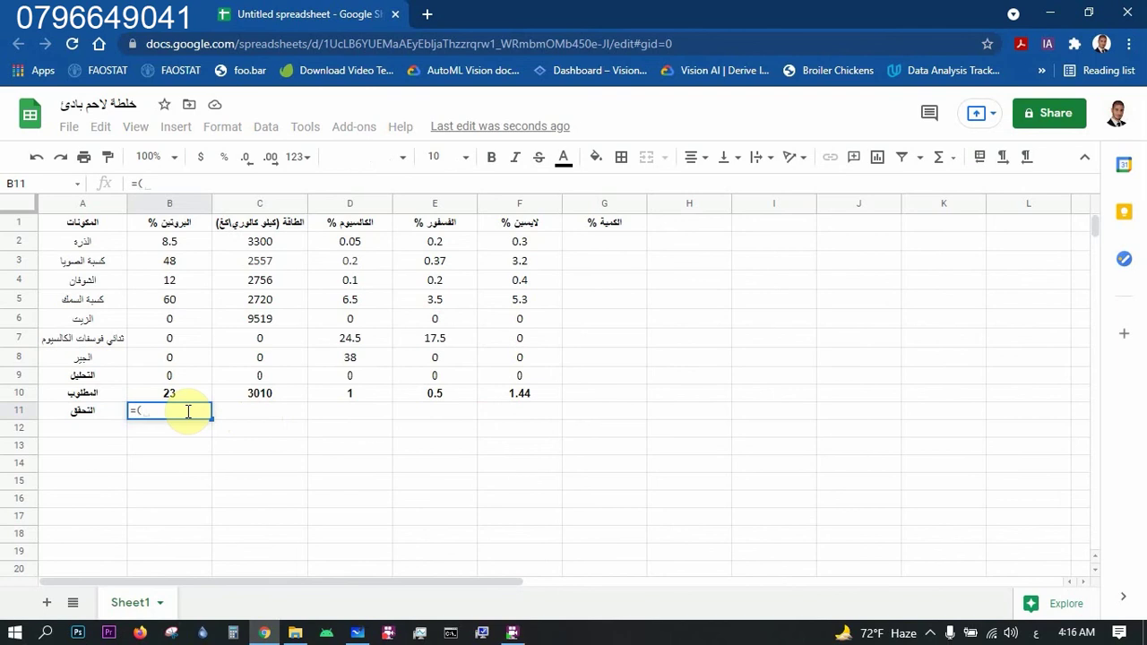
pyautogui.click(180, 376)
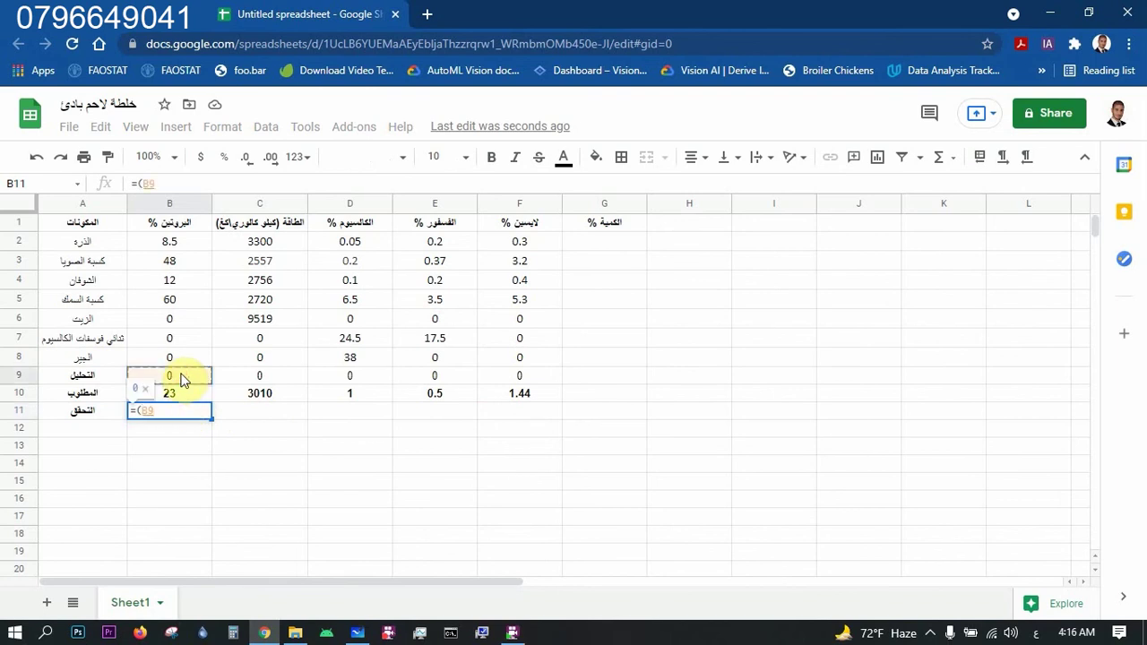
pyautogui.write('-')
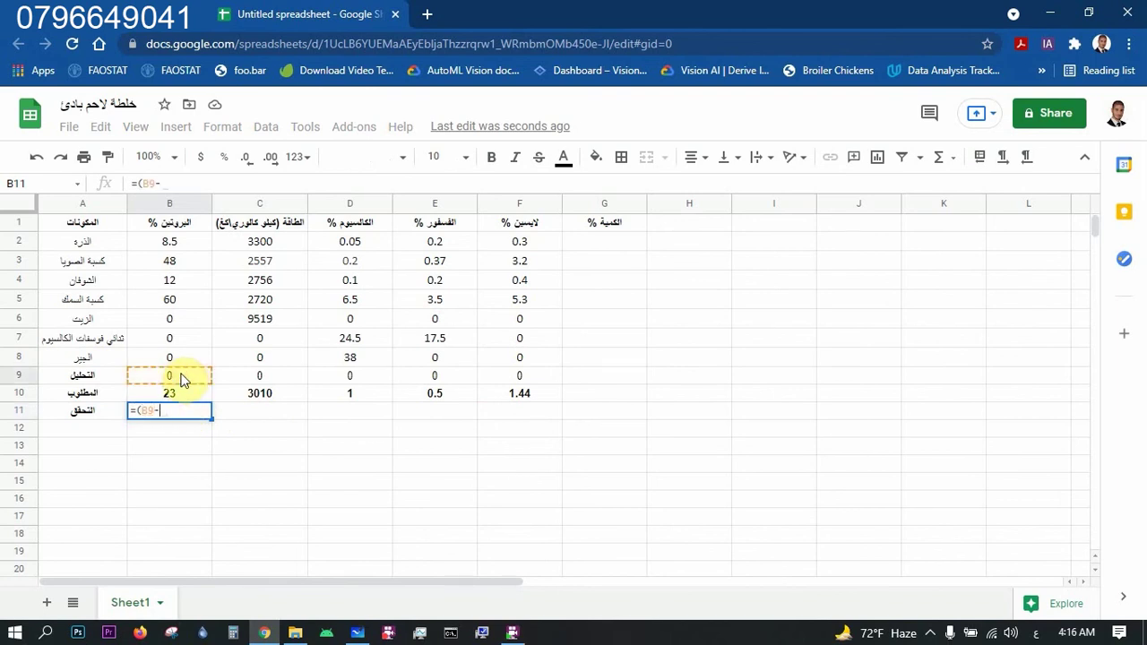
pyautogui.click(167, 392)
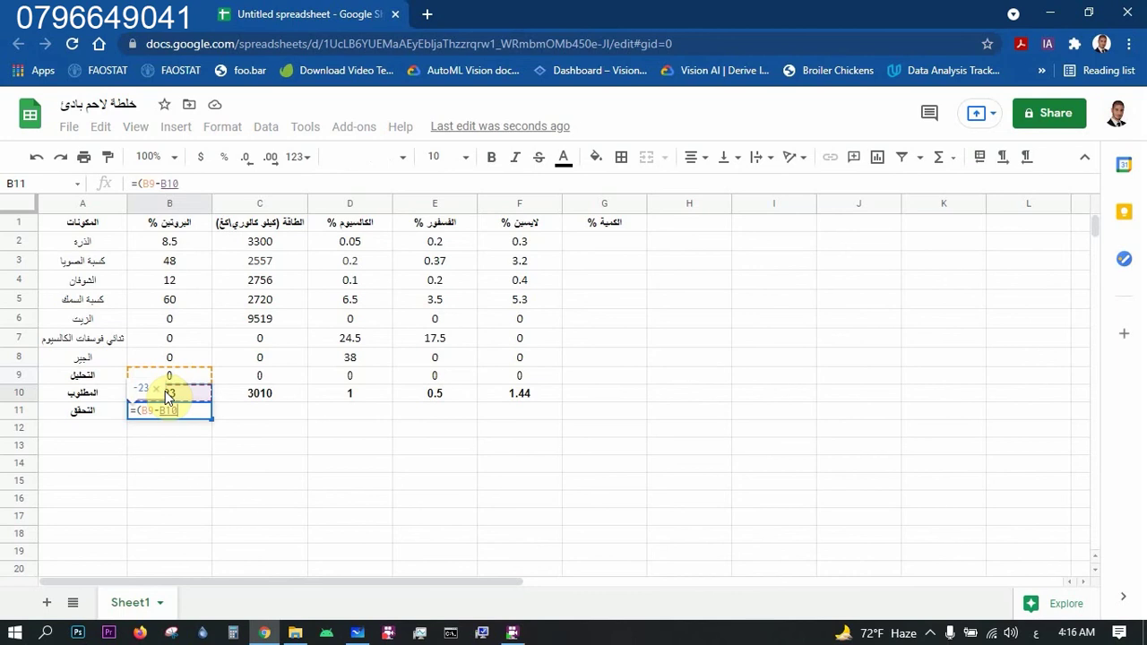
pyautogui.write('(')
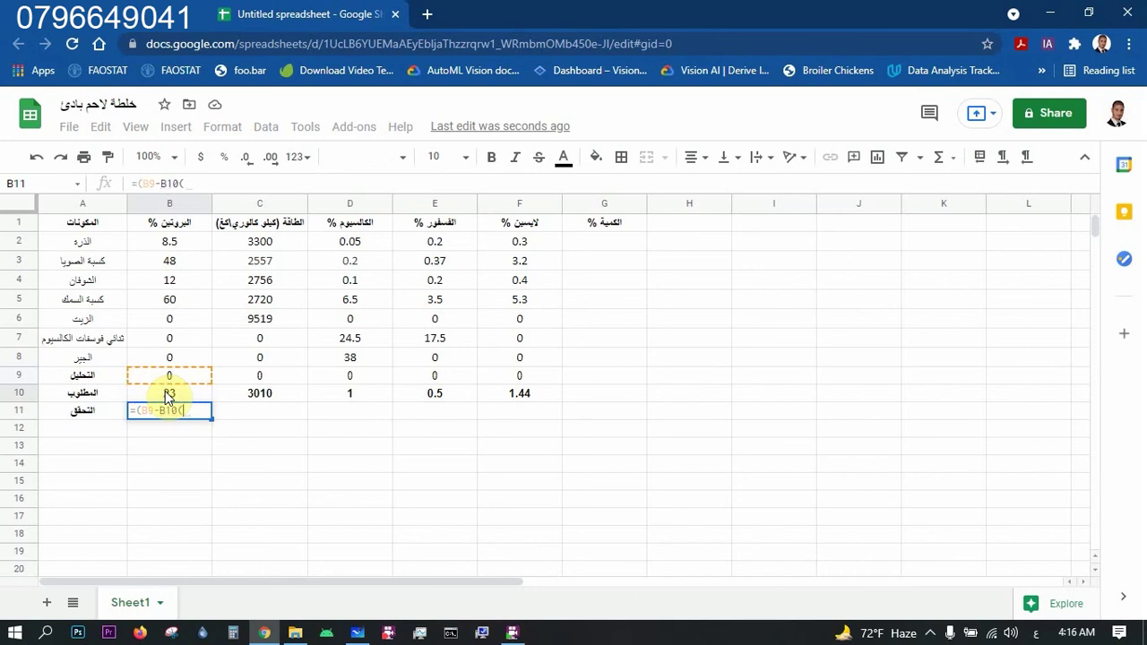
pyautogui.press('BackSpace')
pyautogui.write(')')
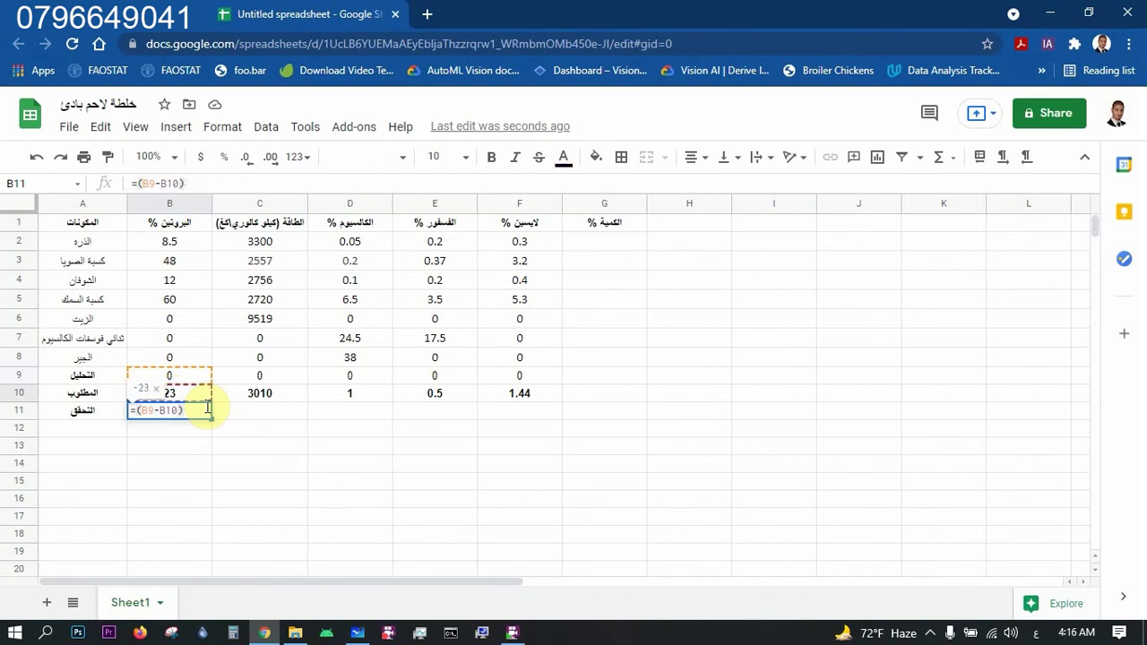
pyautogui.hotkey('alt', 'shift')
pyautogui.write('/')
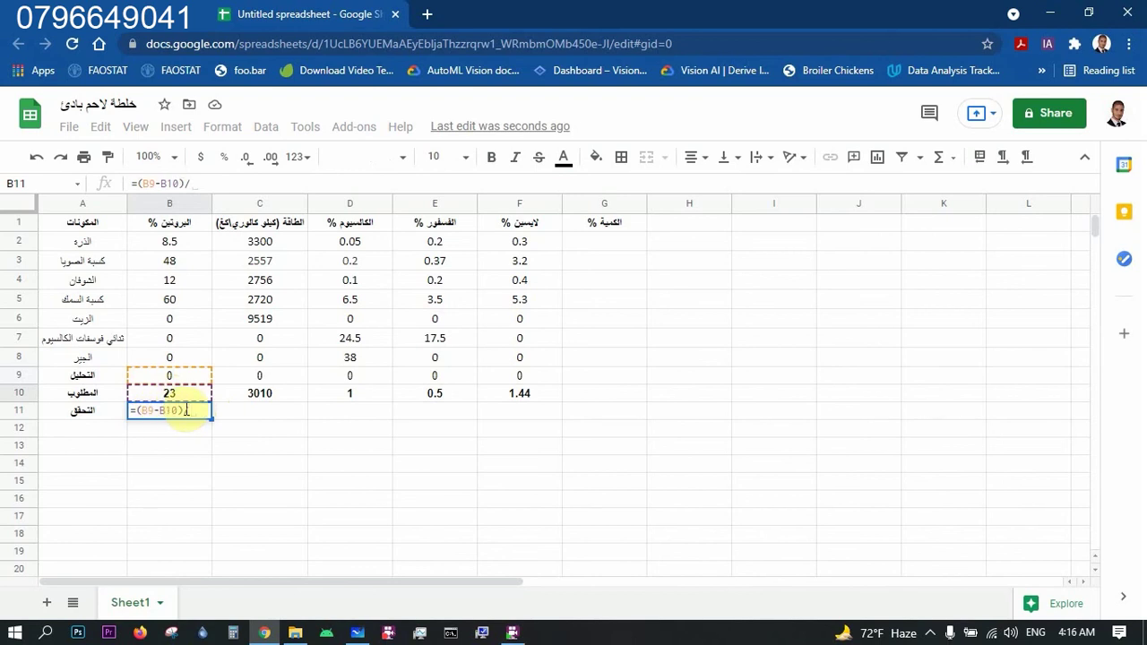
pyautogui.write('B10')
pyautogui.press('Return')
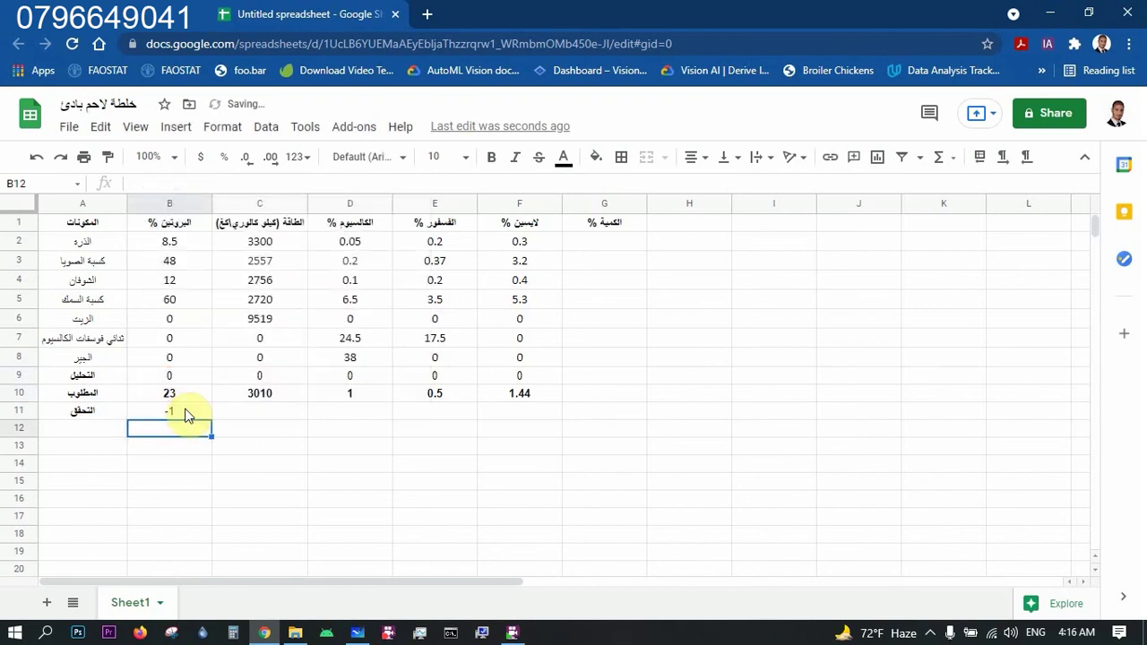
# Swap the subtraction order in the B11 check formula so that it reads =(B10-B9)/B10.
pyautogui.click(185, 412)
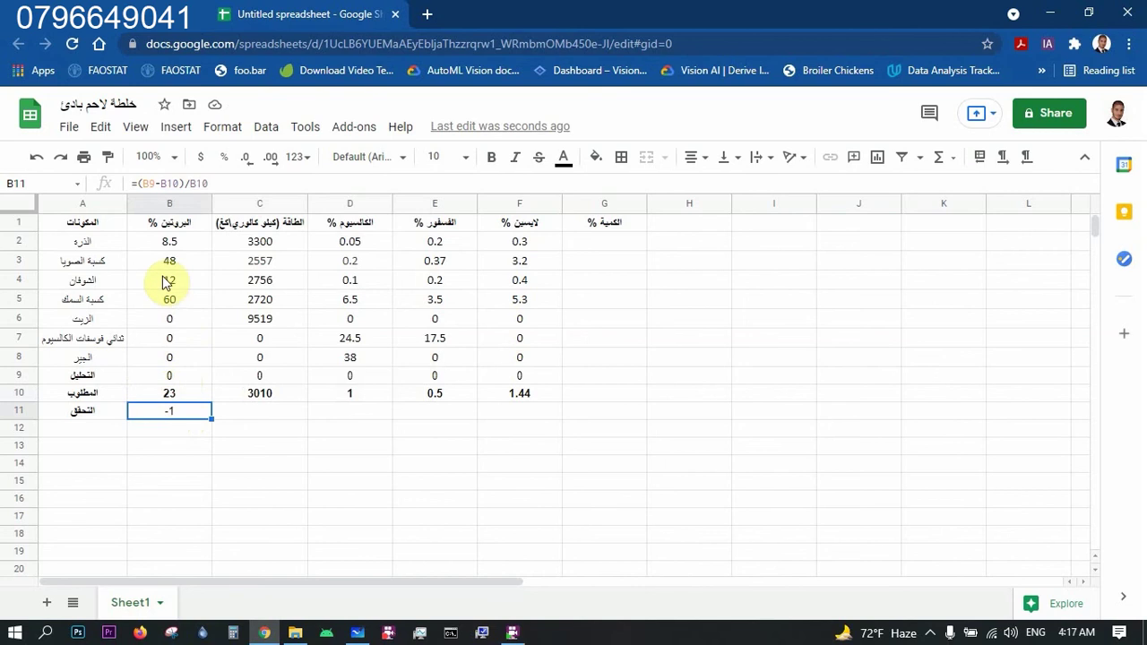
pyautogui.click(153, 184)
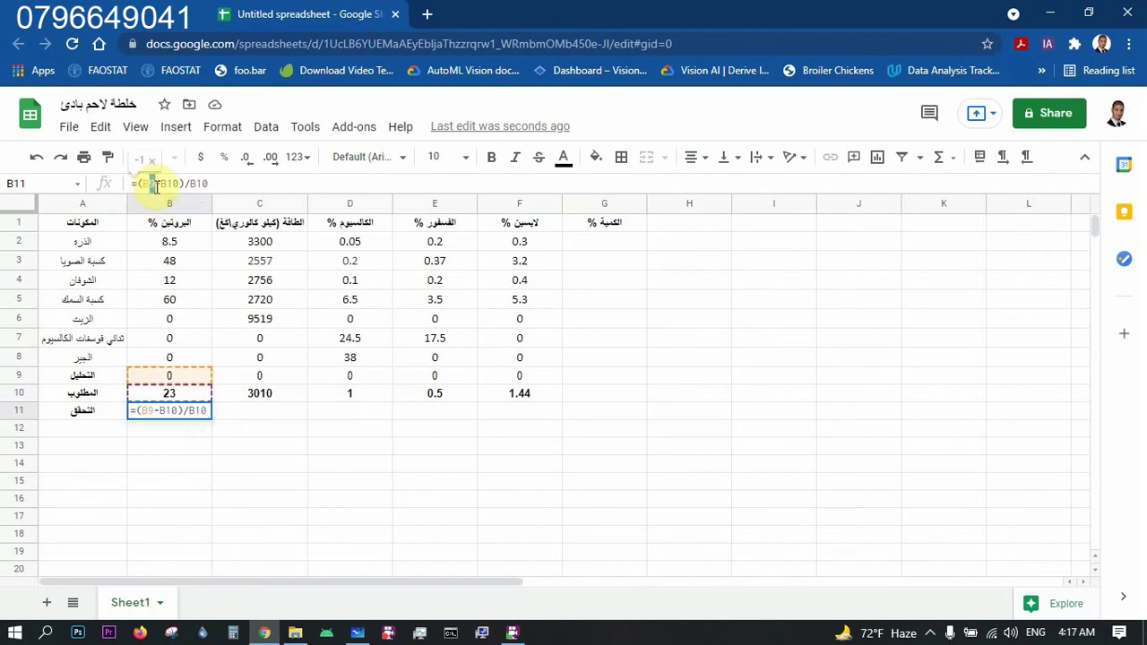
pyautogui.doubleClick(148, 184)
pyautogui.write('B10')
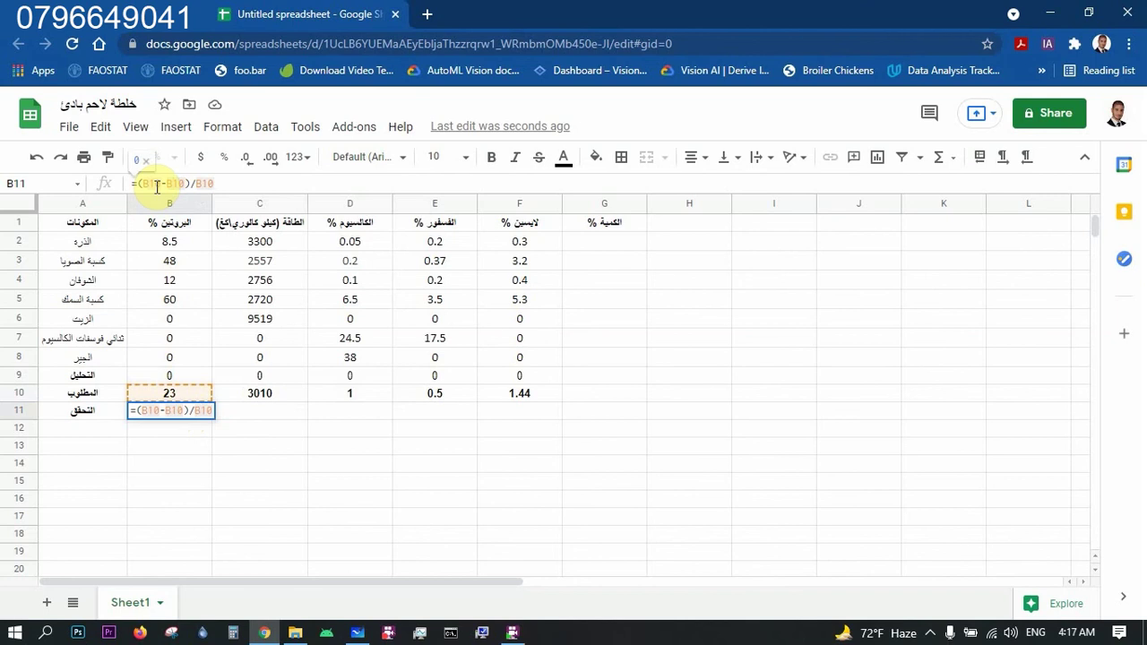
pyautogui.press('Right')
pyautogui.press('Right')
pyautogui.press('Right')
pyautogui.press('Right')
pyautogui.press('BackSpace')
pyautogui.press('BackSpace')
pyautogui.write('9')
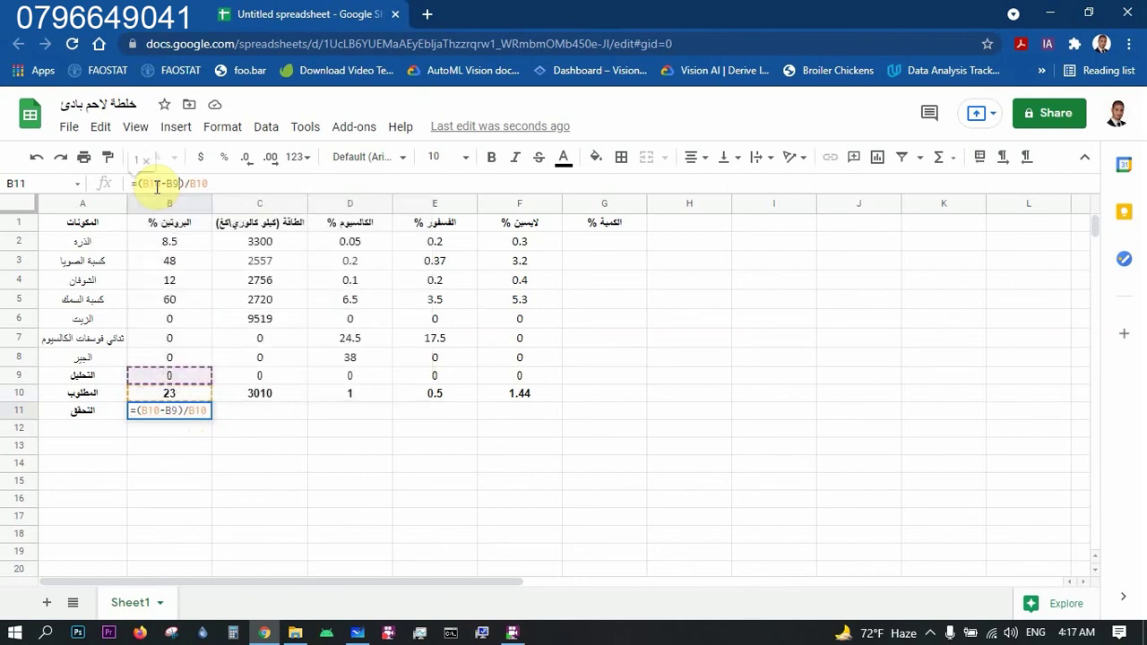
pyautogui.press('Return')
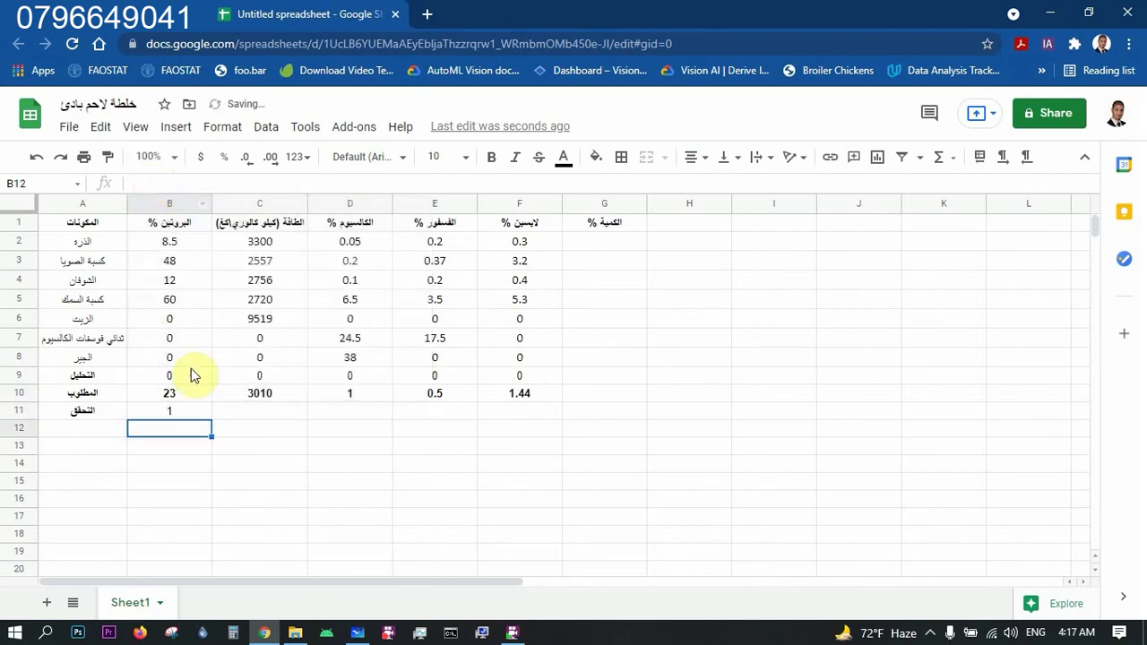
# Format the check row cells B11:F11 as percentages.
pyautogui.click(175, 410)
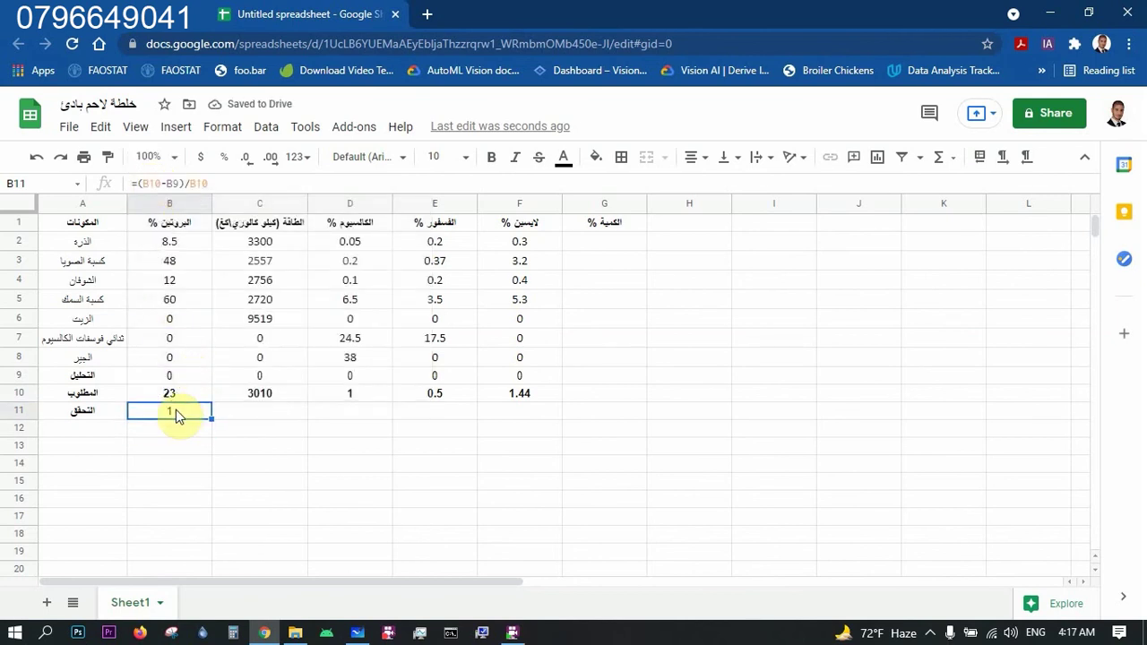
pyautogui.moveTo(153, 408); pyautogui.dragTo(499, 418)
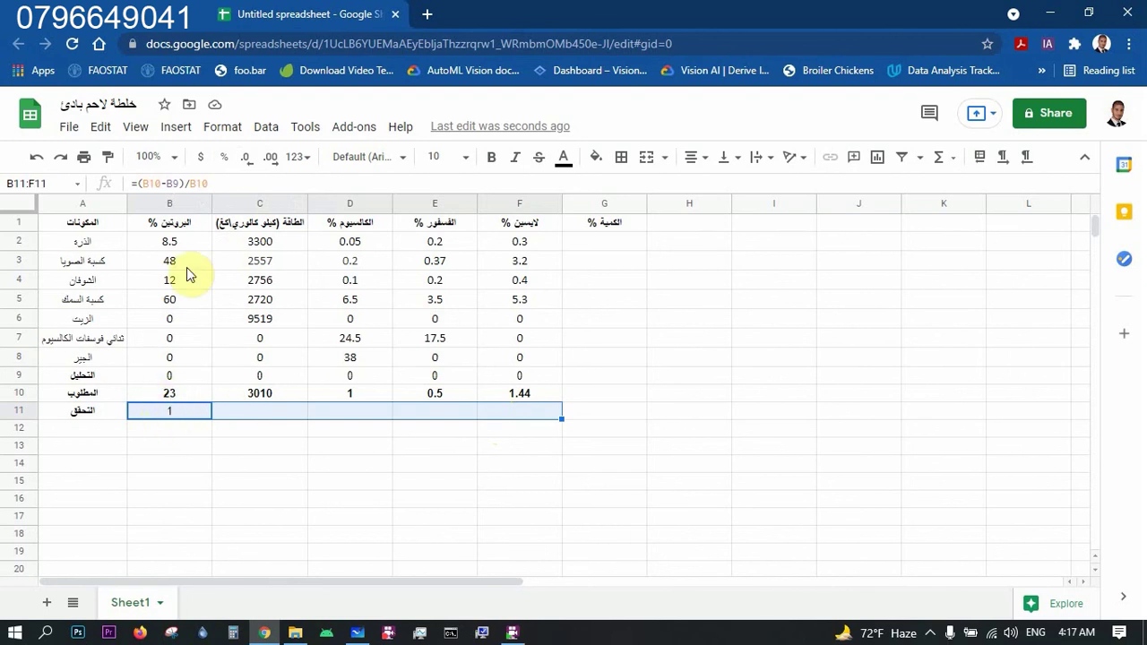
pyautogui.click(223, 165)
# Change the protein check formula in B11 to =(B9-B10)/B10.
pyautogui.click(161, 182)
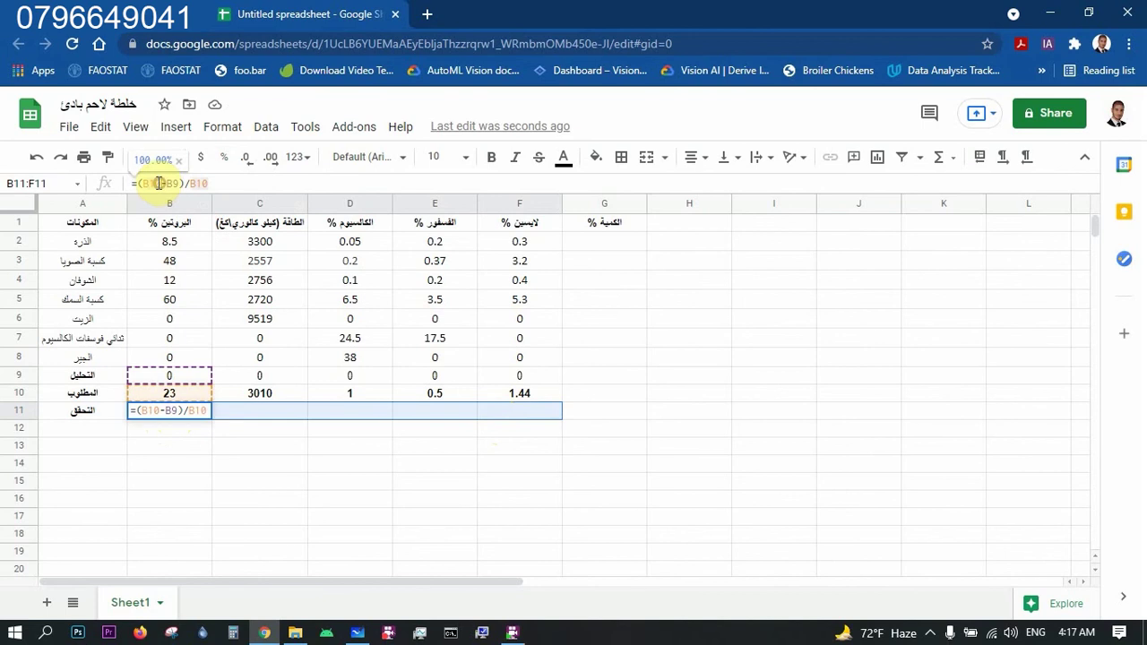
pyautogui.moveTo(161, 182); pyautogui.dragTo(149, 183)
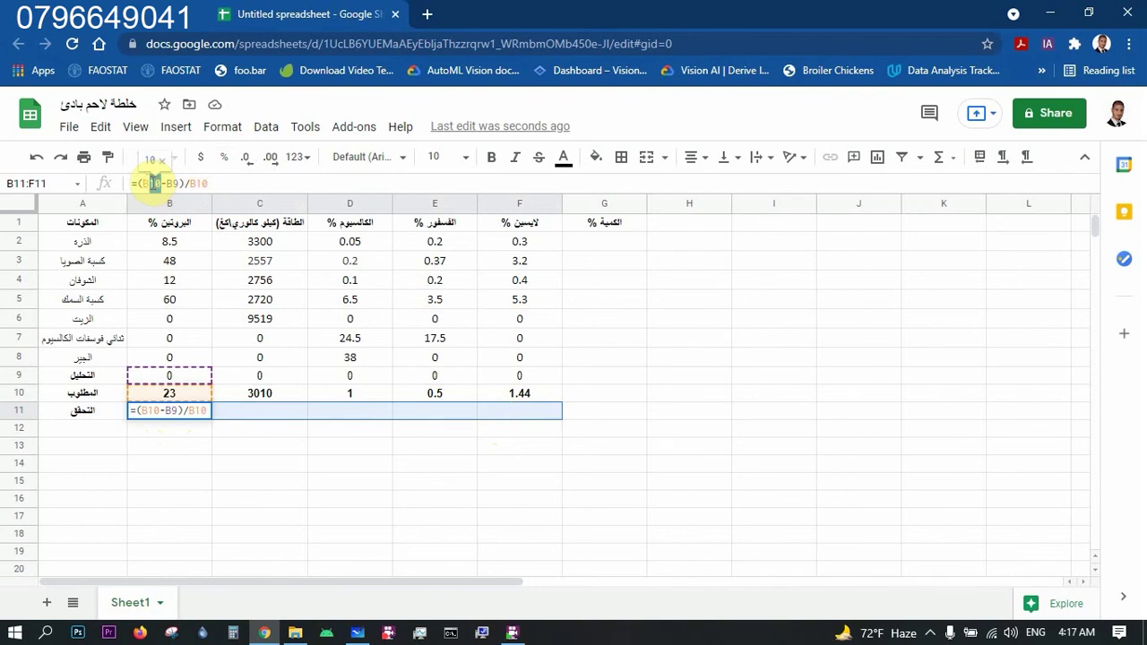
pyautogui.write('0-B')
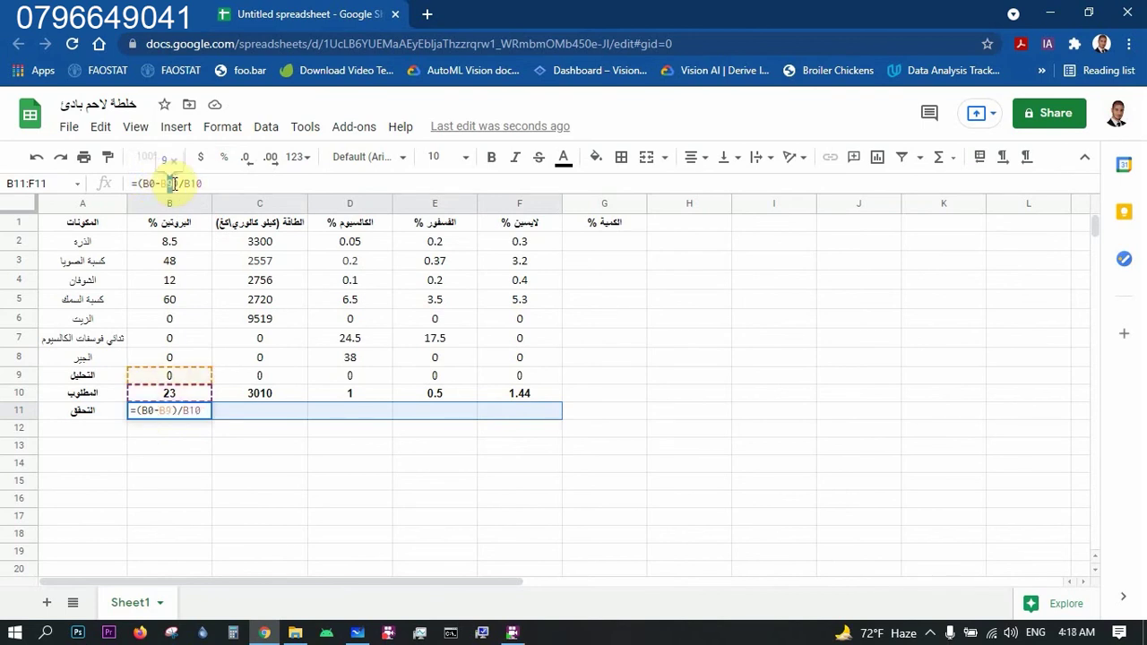
pyautogui.write('10')
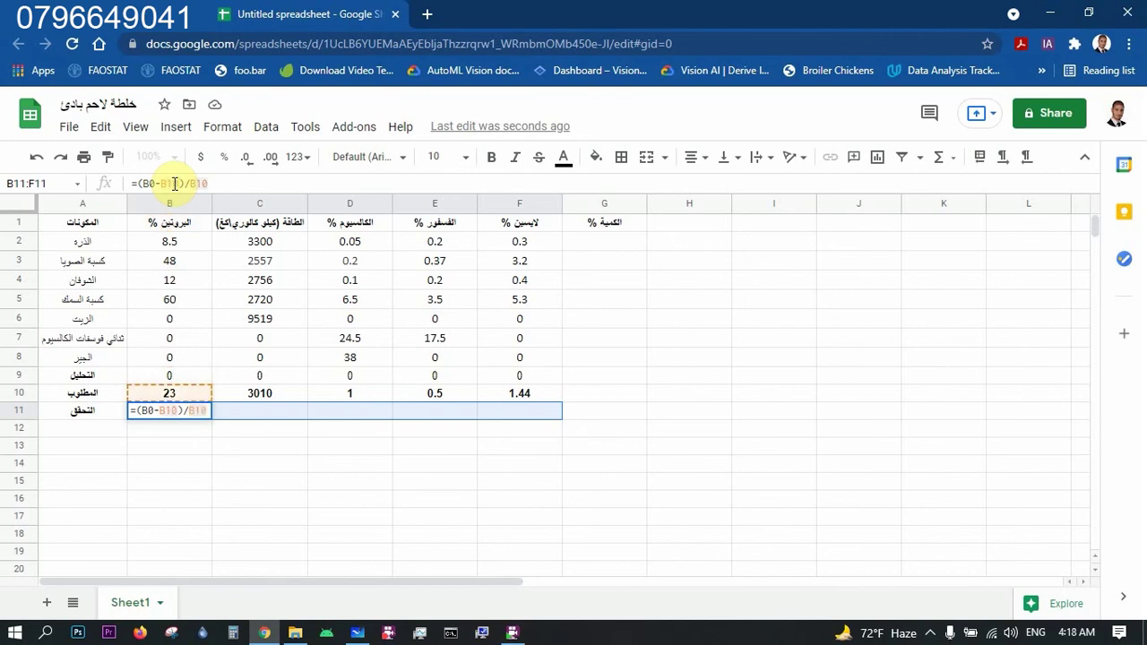
pyautogui.press('Left')
pyautogui.press('BackSpace')
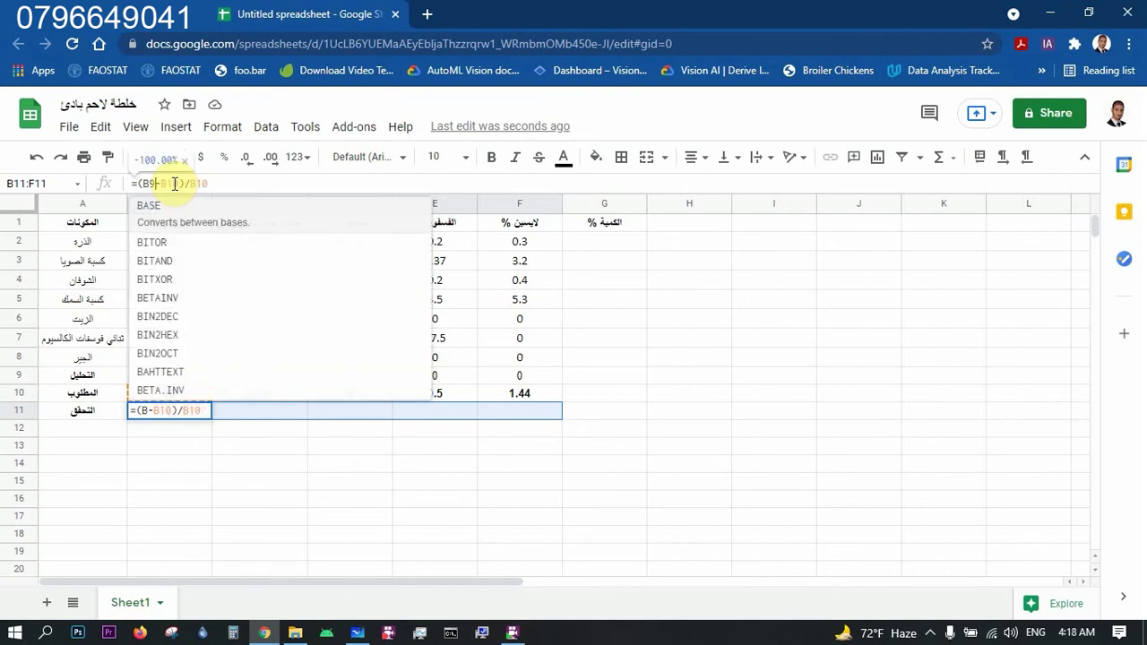
pyautogui.write('9')
pyautogui.press('Return')
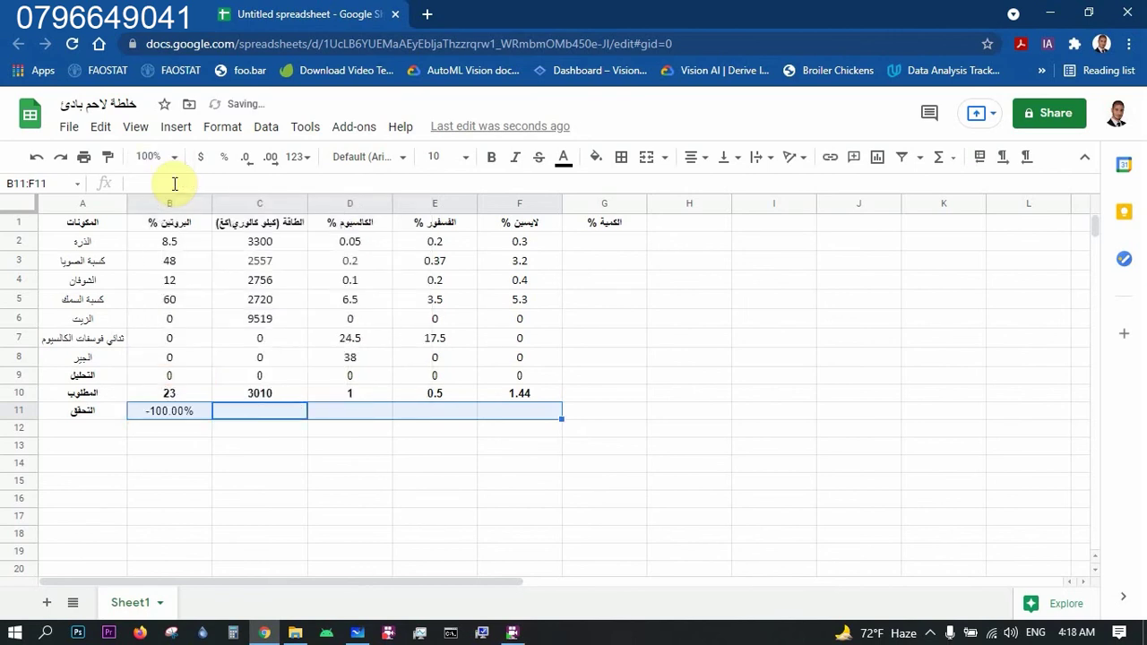
# Fill the B11 check formula across the التحقق row to F11, and select C11 to inspect its copied formula.
pyautogui.click(180, 414)
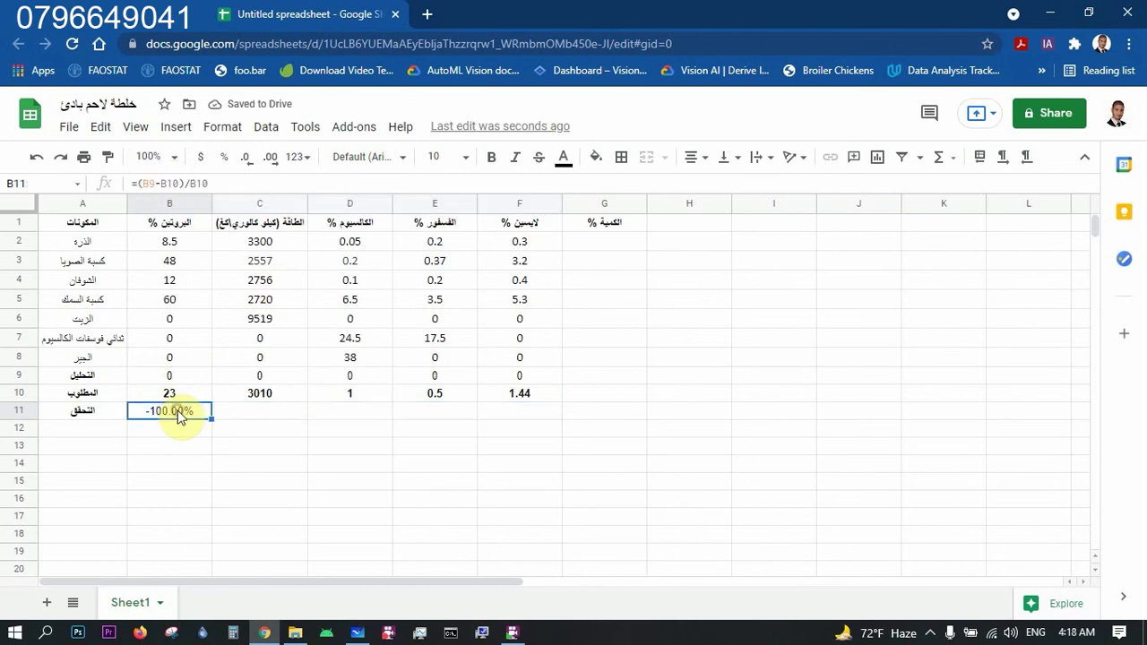
pyautogui.click(246, 418)
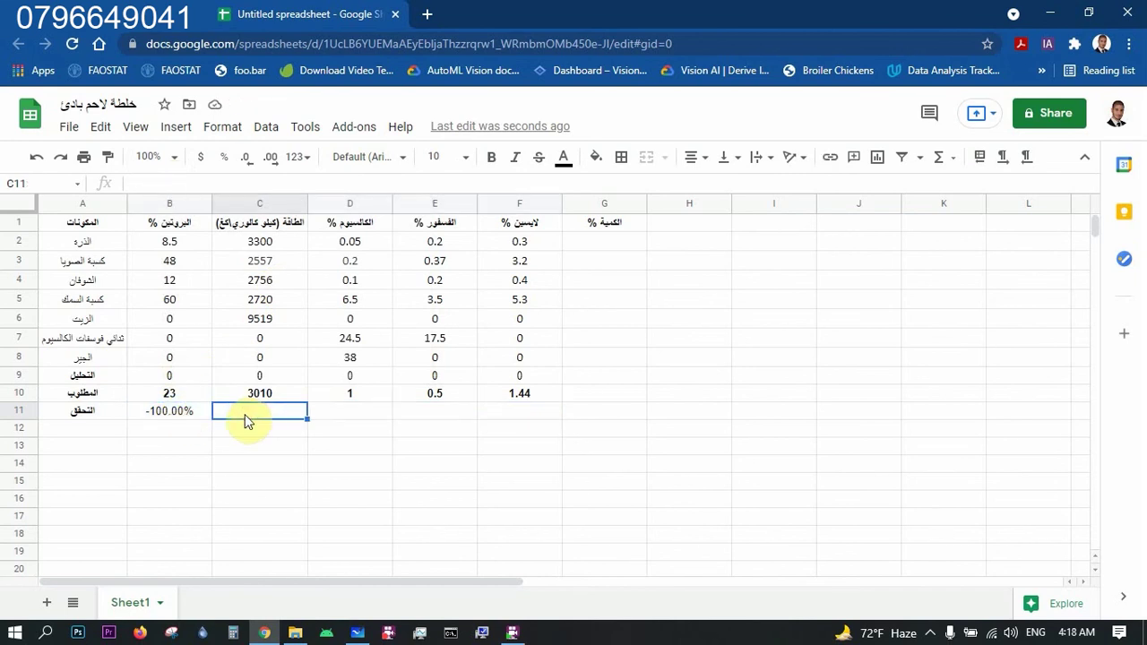
pyautogui.click(174, 410)
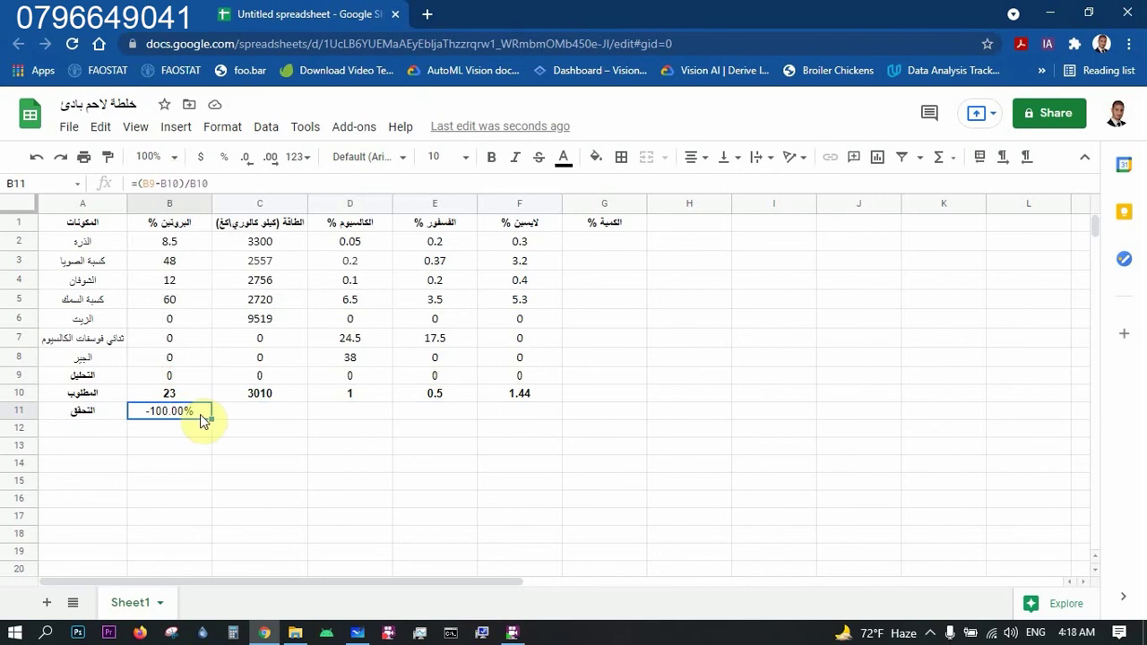
pyautogui.moveTo(211, 414); pyautogui.dragTo(499, 419)
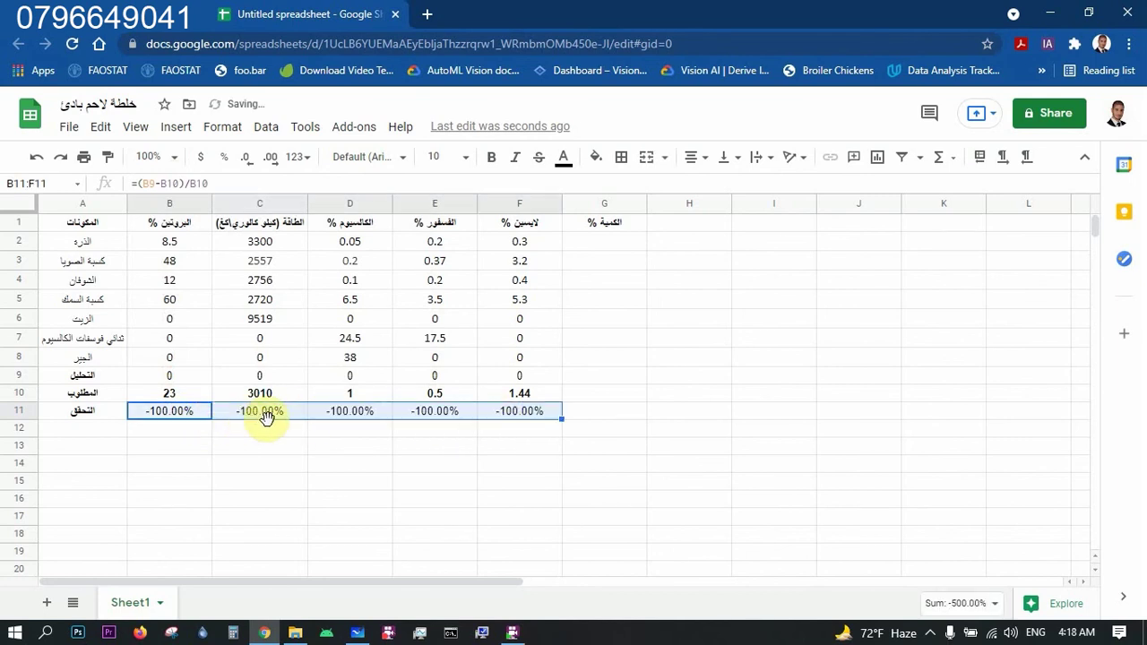
pyautogui.click(297, 414)
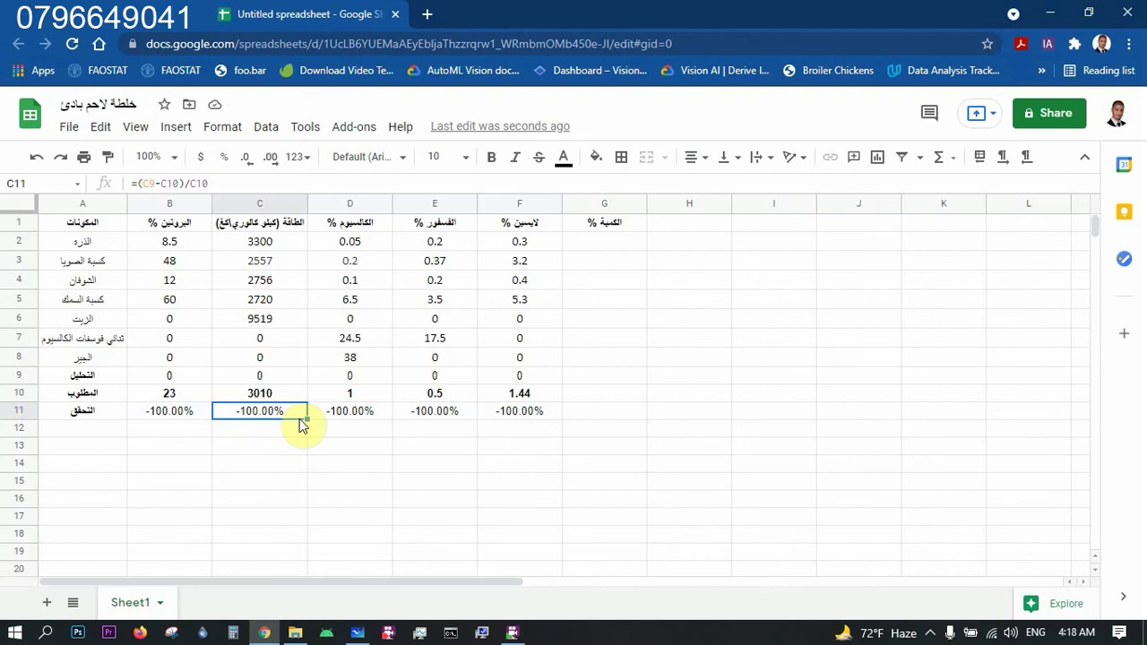
# Inspect the check formulas in B11 and F11 of the التحقق row.
pyautogui.click(235, 446)
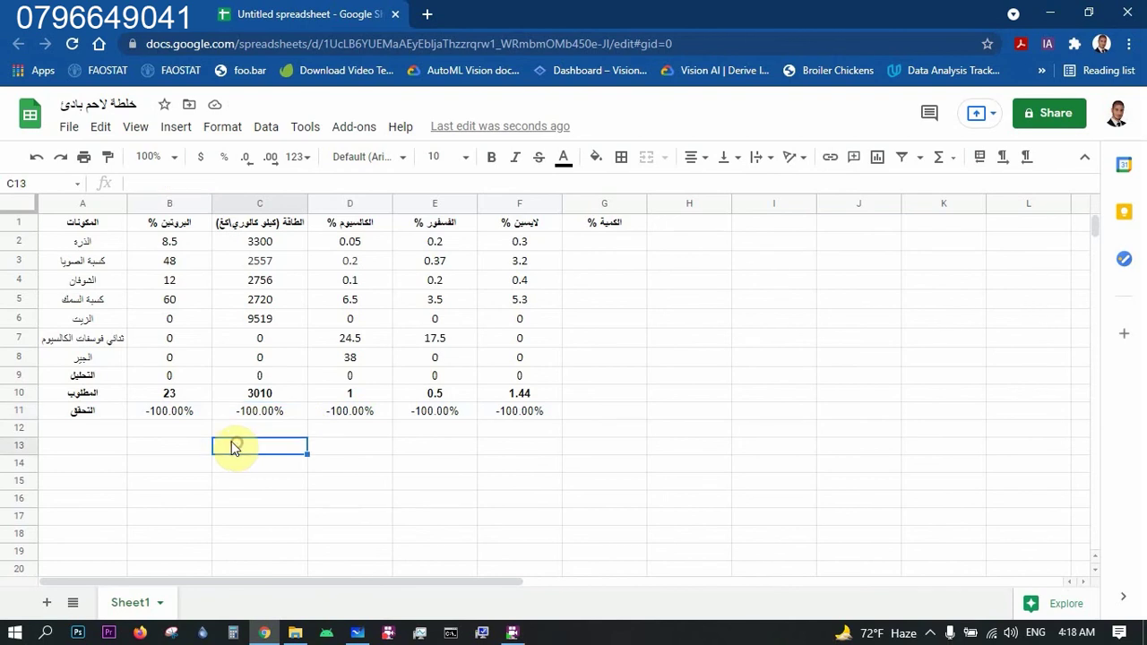
pyautogui.click(161, 417)
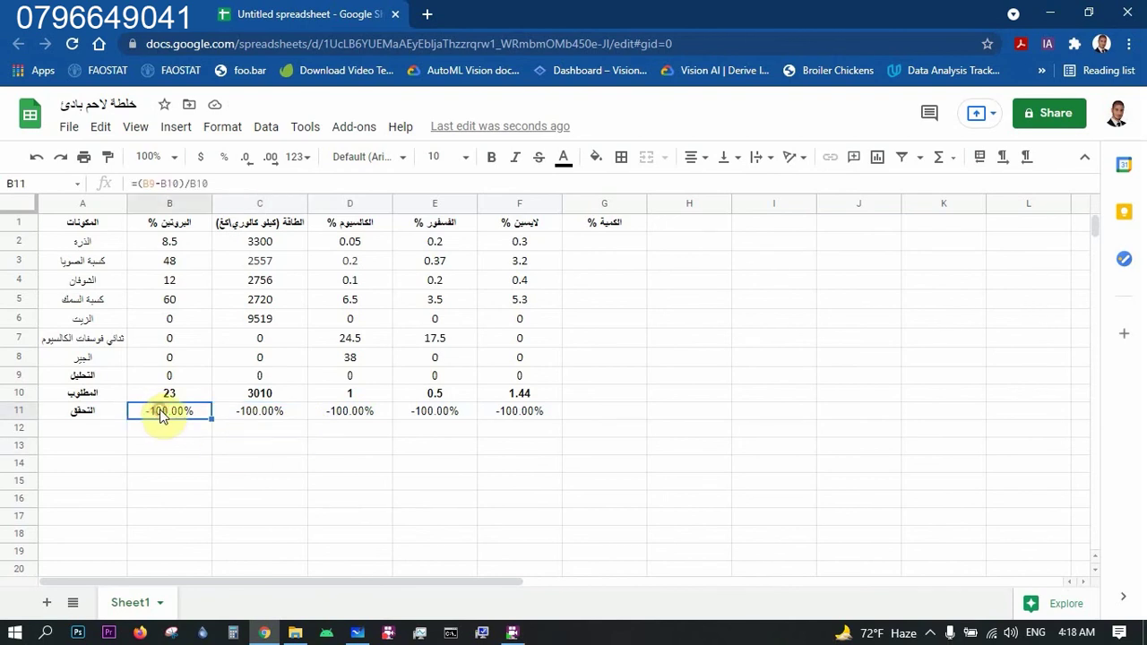
pyautogui.click(518, 414)
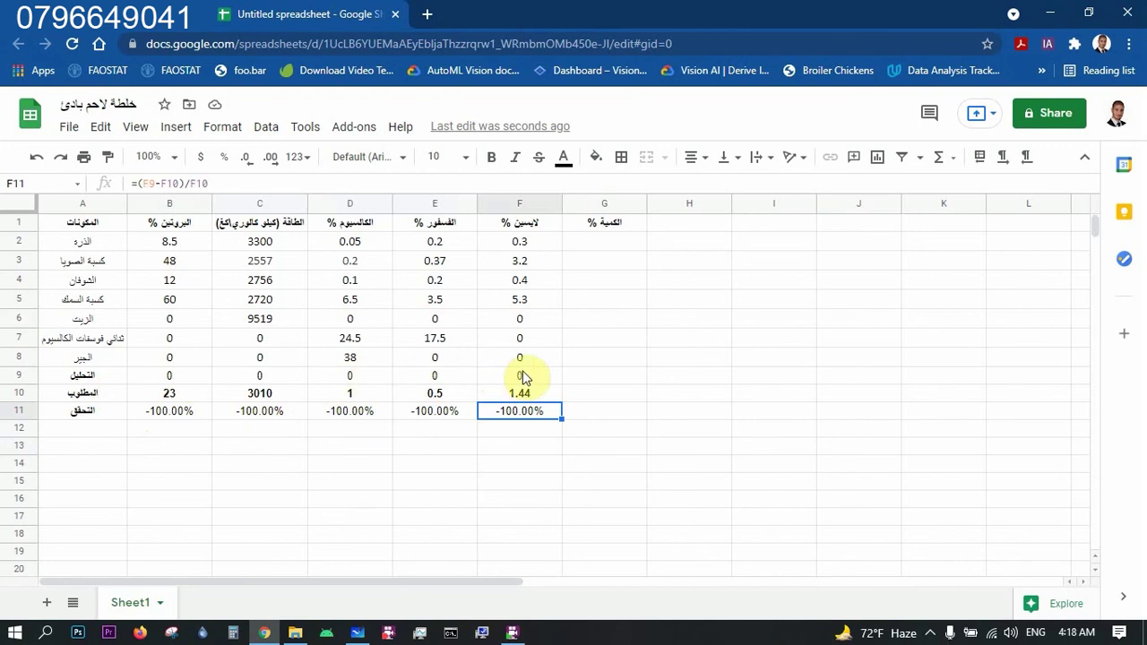
# Enter the total quantity formula =G2+G3+G4+G5+G6+G7+G8 in G9 and format that cell as a percentage.
pyautogui.click(583, 380)
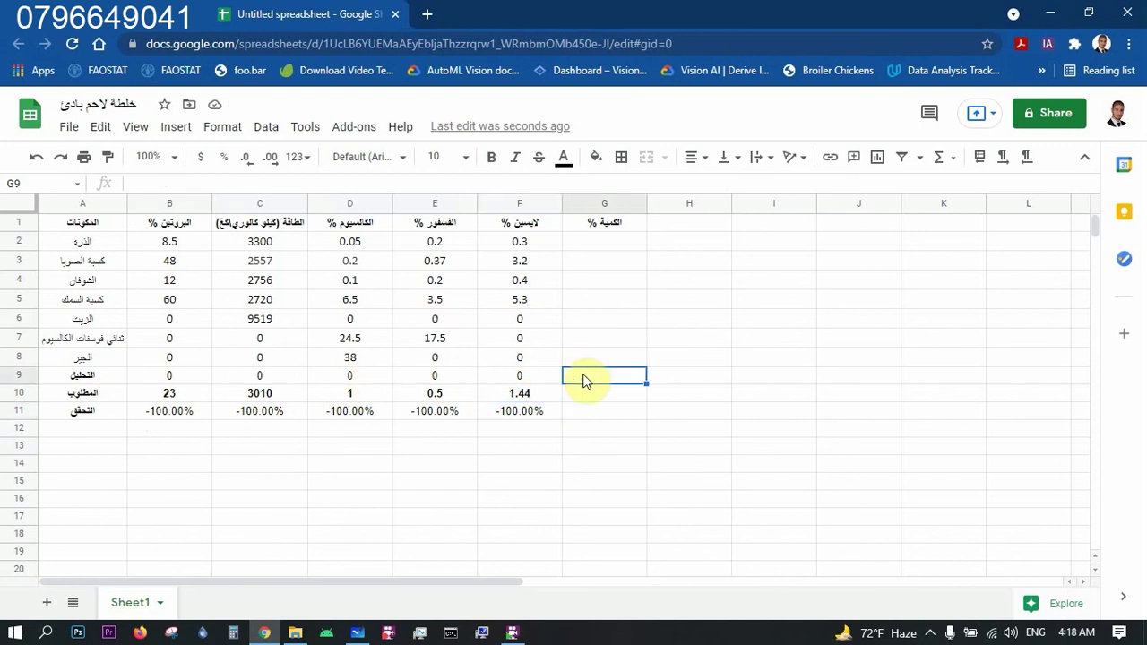
pyautogui.write('=')
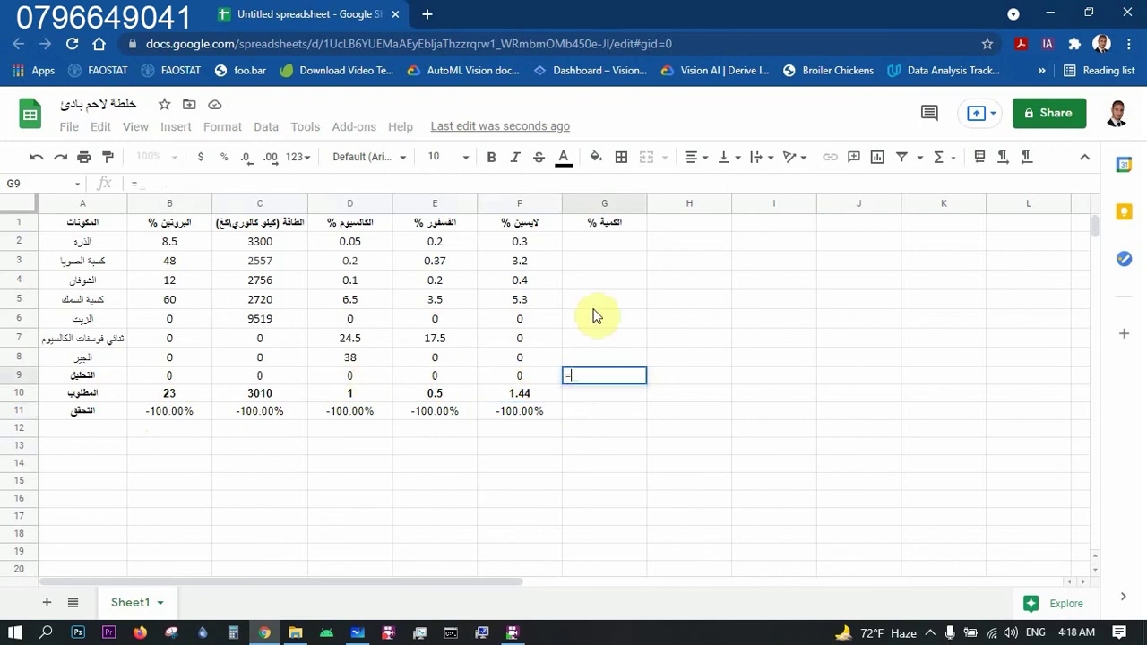
pyautogui.click(608, 244)
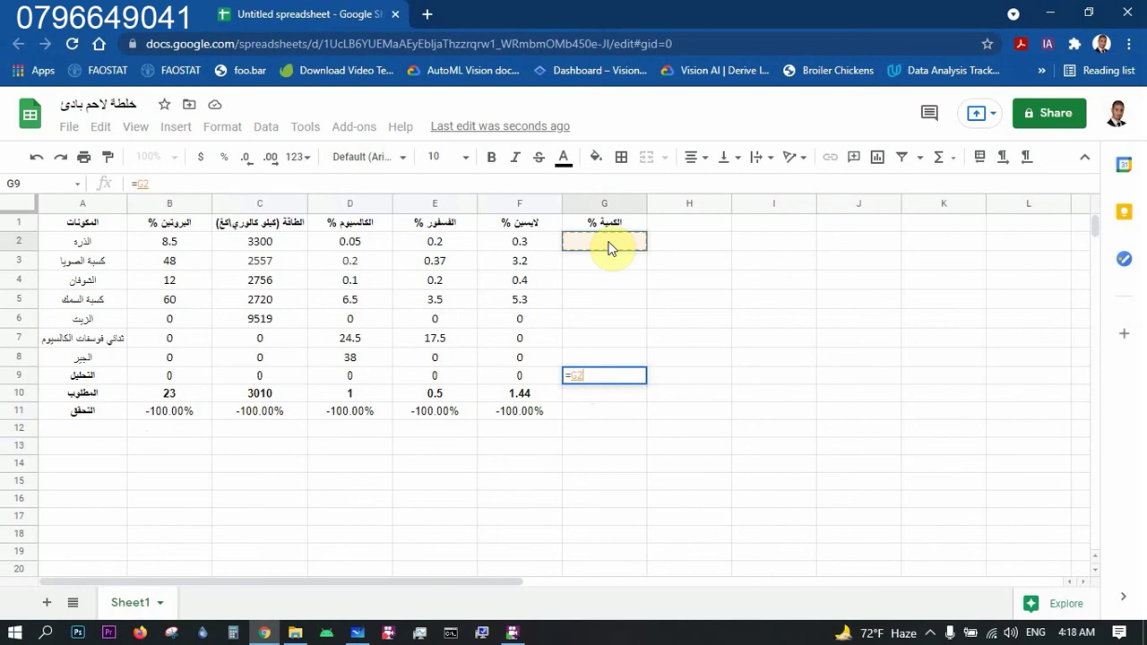
pyautogui.write('+')
pyautogui.click(604, 260)
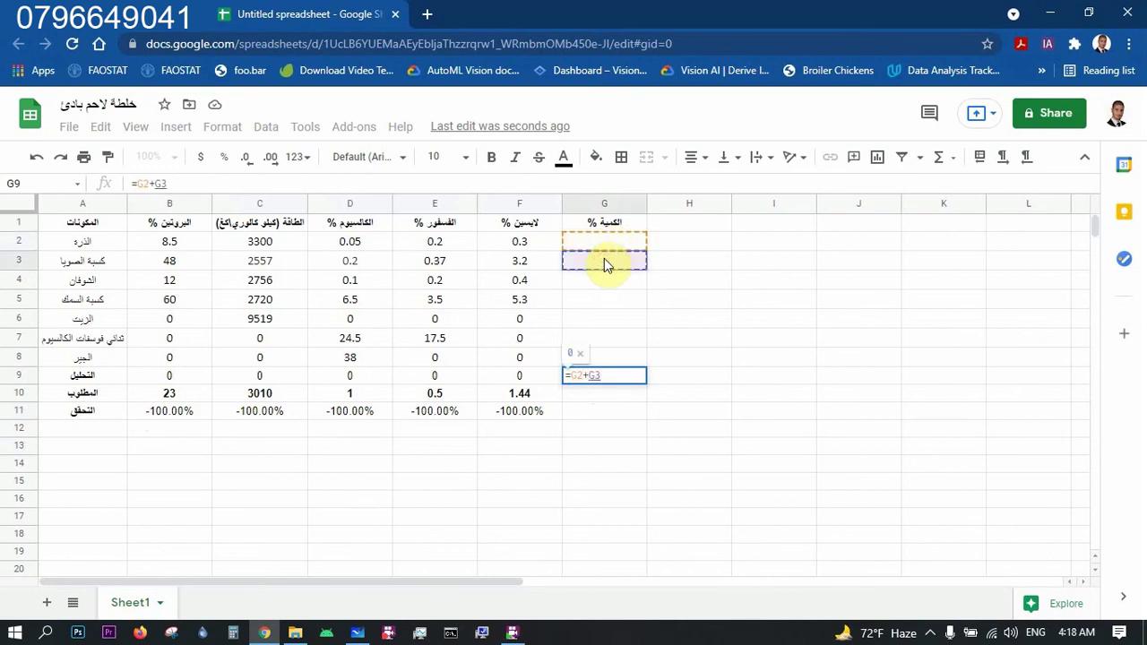
pyautogui.write('+')
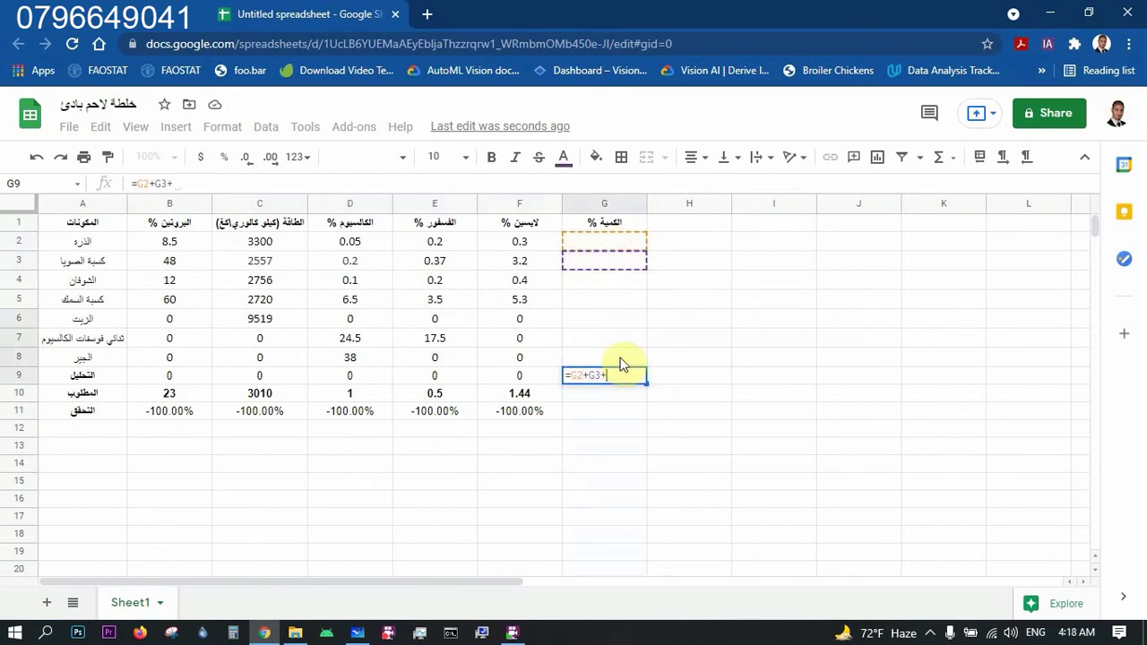
pyautogui.click(600, 285)
pyautogui.write('+')
pyautogui.click(602, 303)
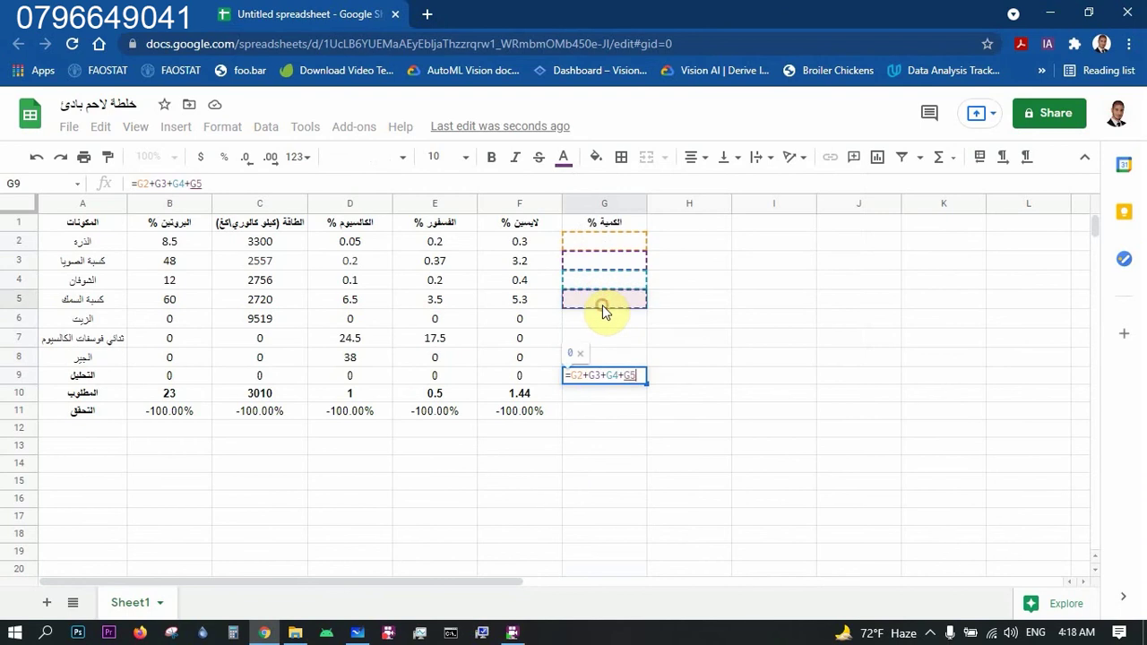
pyautogui.write('+')
pyautogui.click(603, 318)
pyautogui.write('+')
pyautogui.click(604, 337)
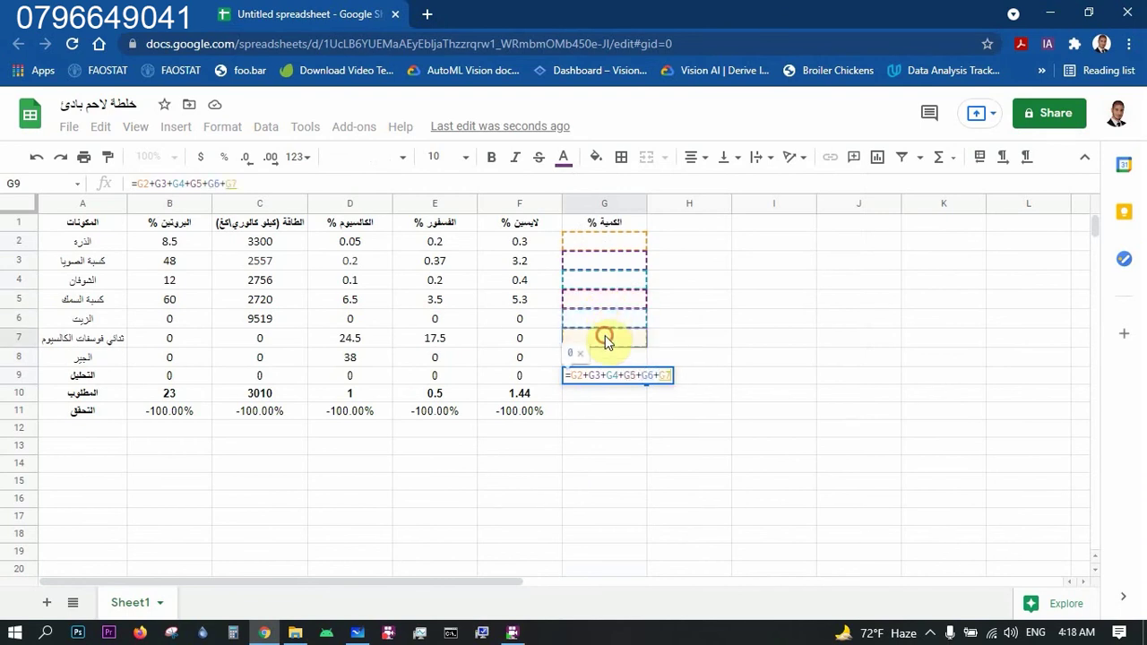
pyautogui.write('+')
pyautogui.click(602, 356)
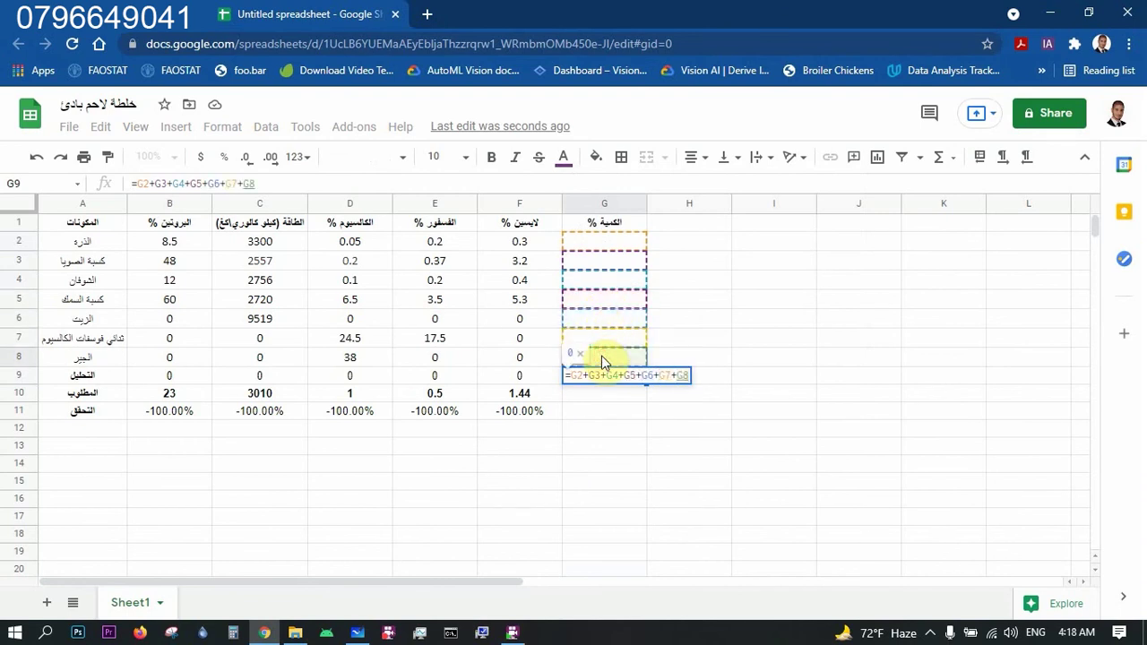
pyautogui.press('Return')
pyautogui.click(604, 377)
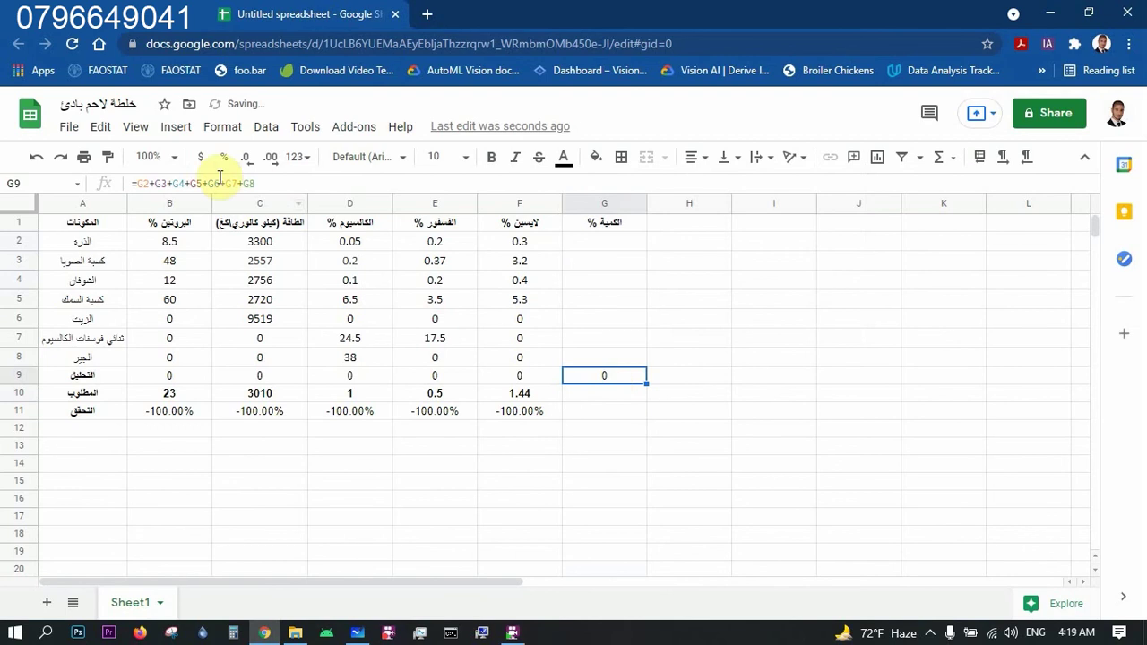
pyautogui.click(224, 159)
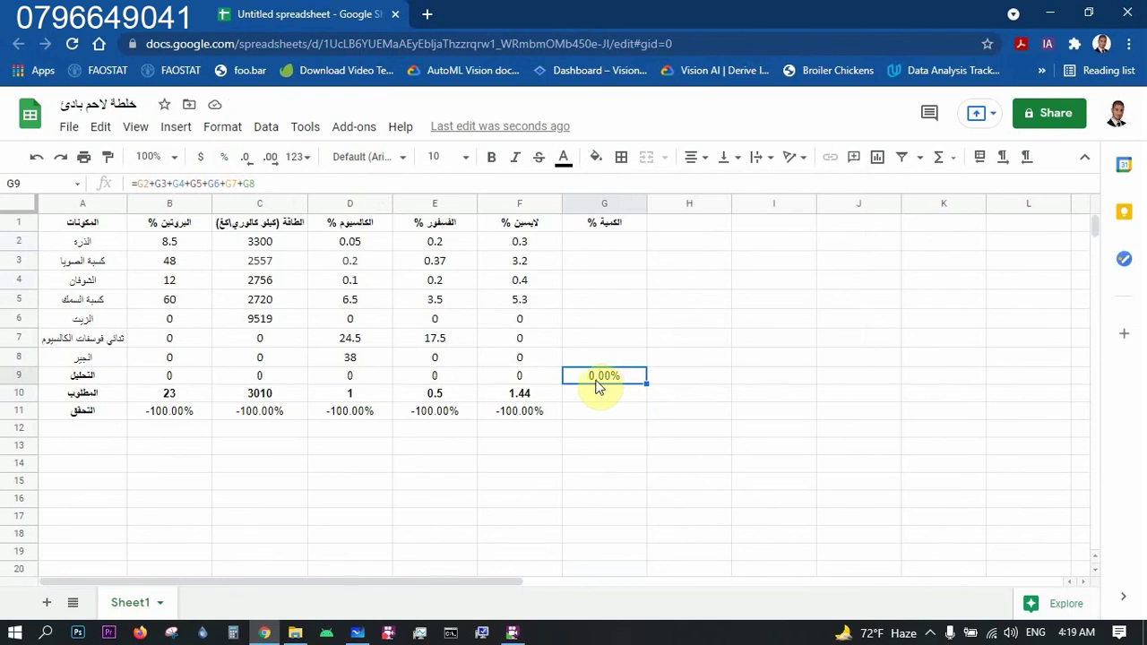
# Enter 100 as the quantity of الذرة in G2.
pyautogui.click(604, 241)
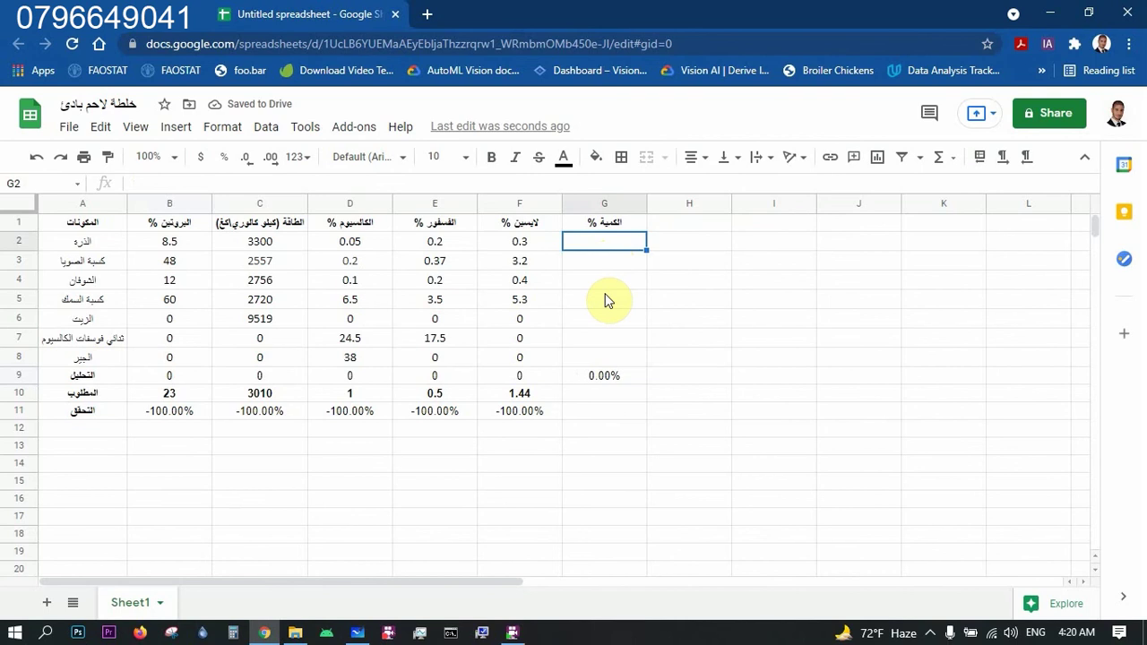
pyautogui.write('100')
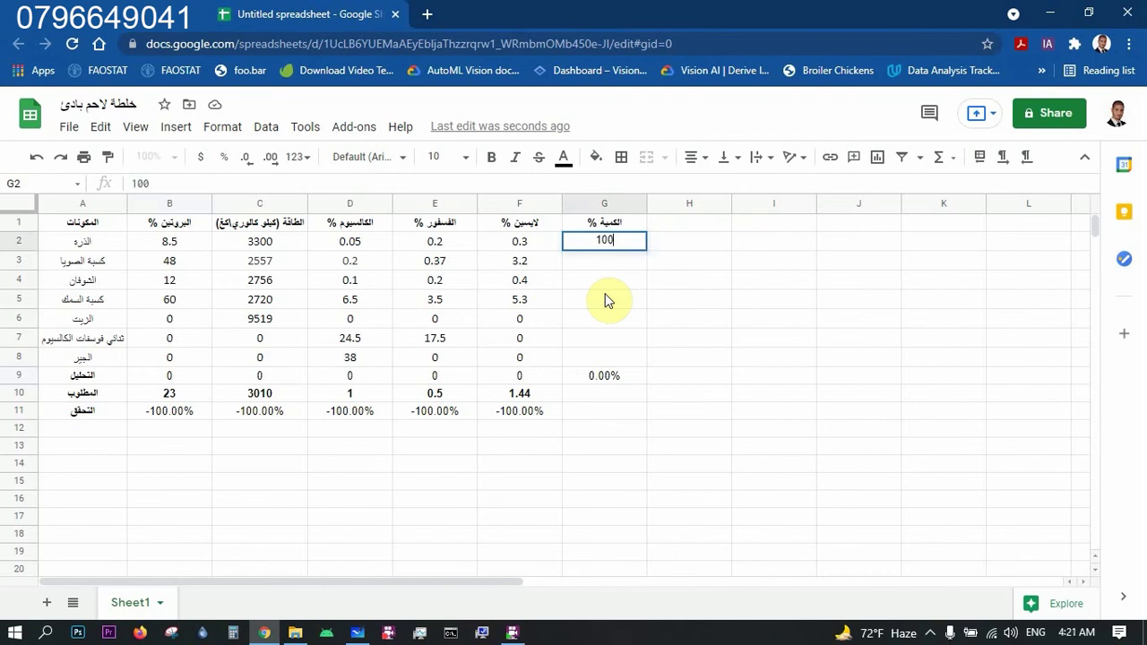
pyautogui.press('Return')
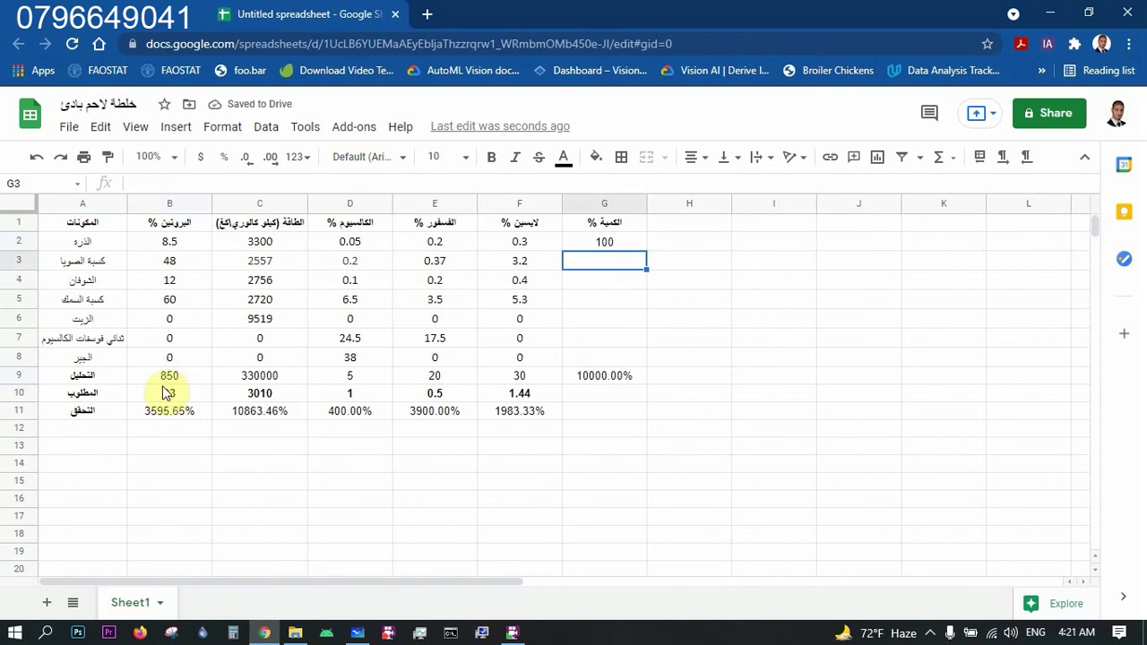
# Format the ingredient quantity cells G2:G8 as percentages.
pyautogui.click(617, 246)
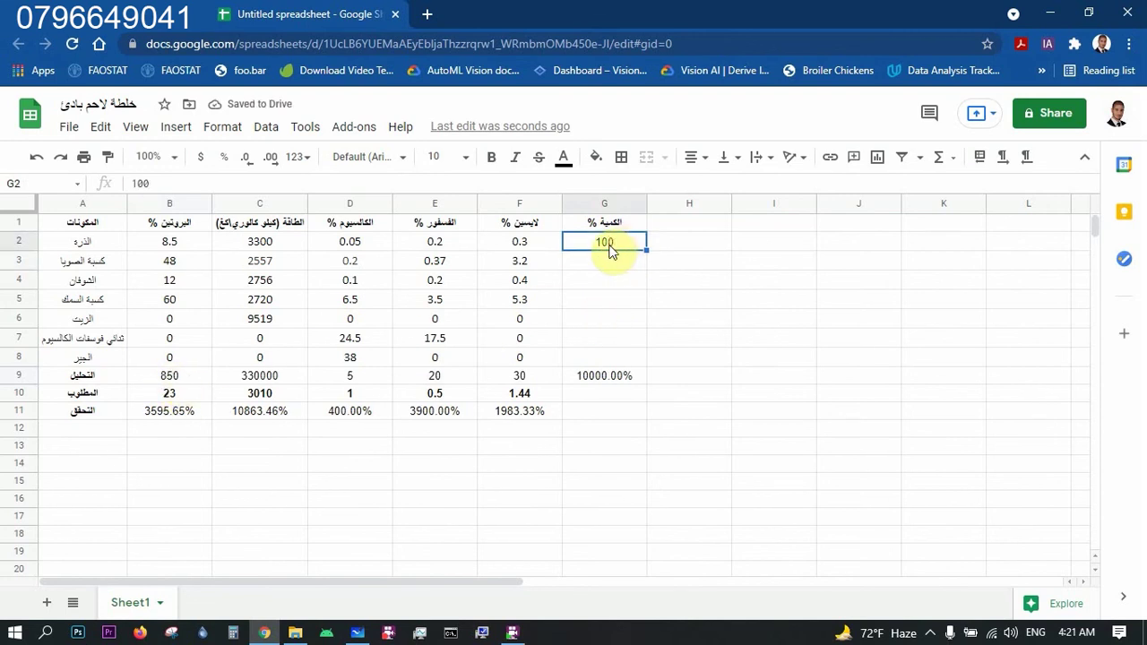
pyautogui.moveTo(612, 242); pyautogui.dragTo(618, 360)
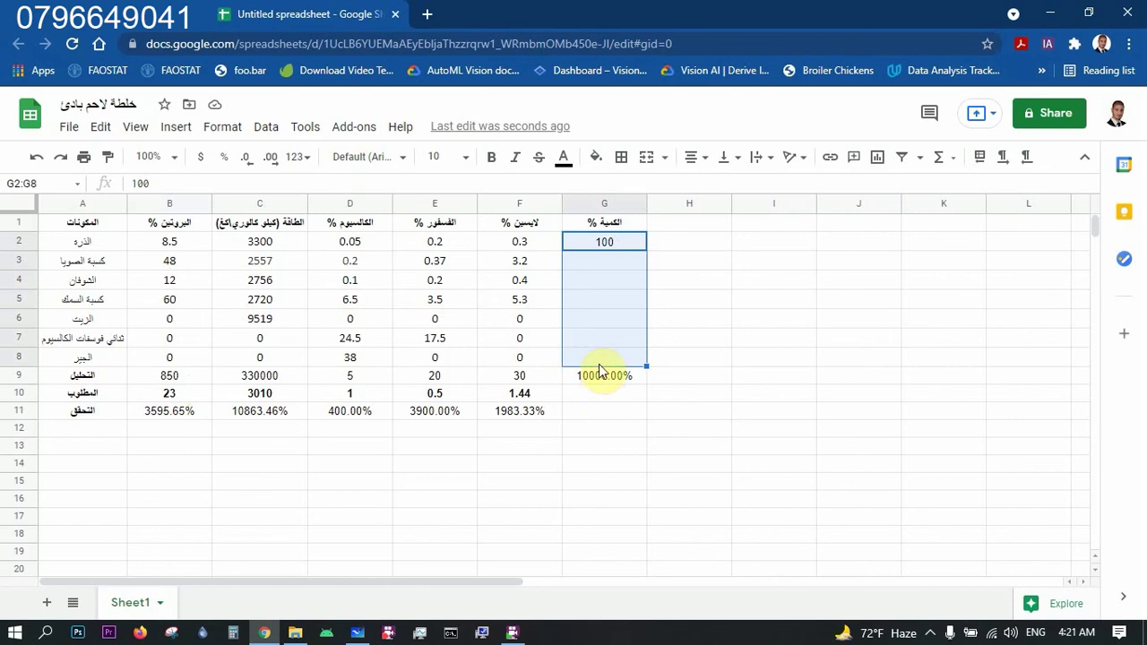
pyautogui.click(632, 298)
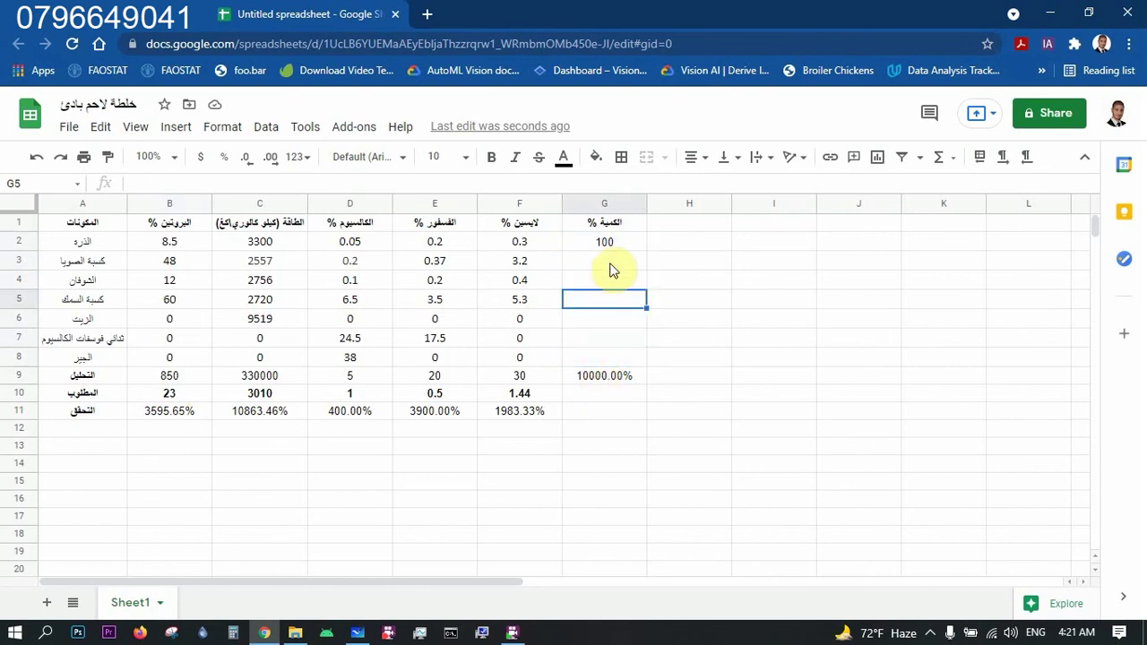
pyautogui.moveTo(613, 238); pyautogui.dragTo(595, 301)
pyautogui.moveTo(573, 339); pyautogui.dragTo(584, 361)
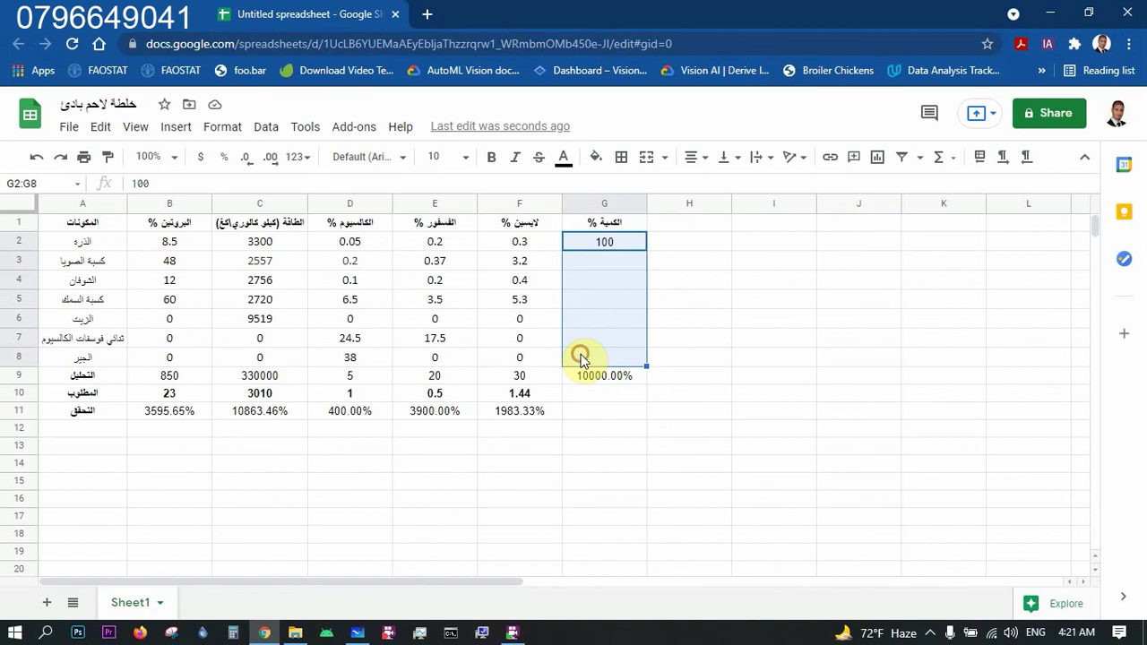
pyautogui.click(225, 158)
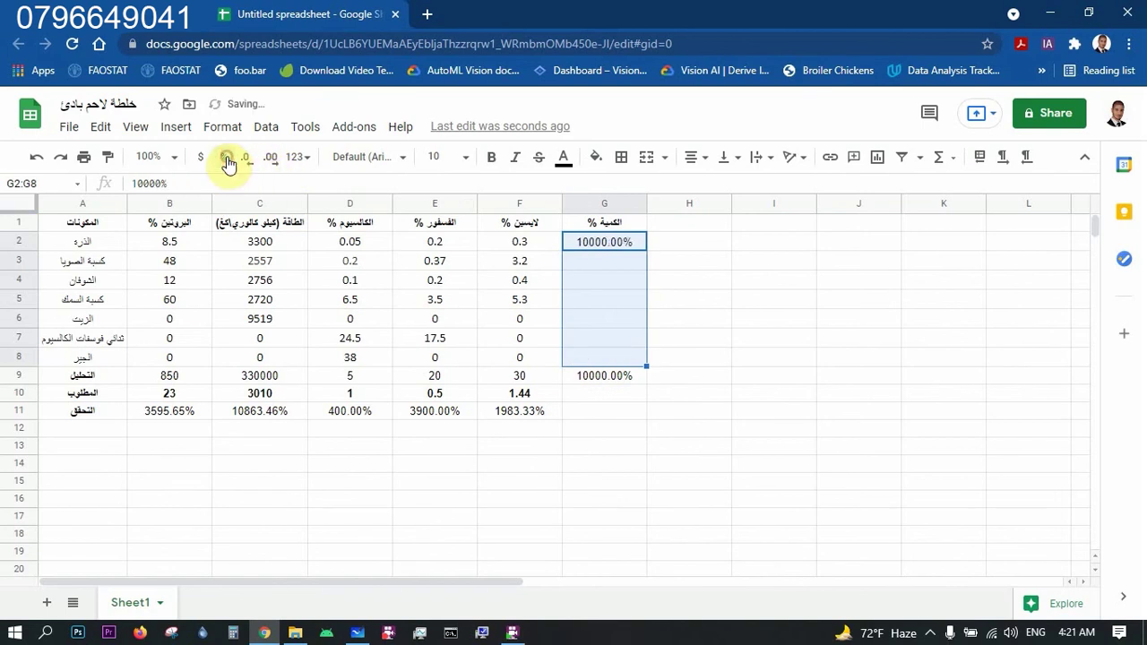
# Set the quantity of الذرة in G2 to 100%, leaving that cell selected.
pyautogui.click(600, 249)
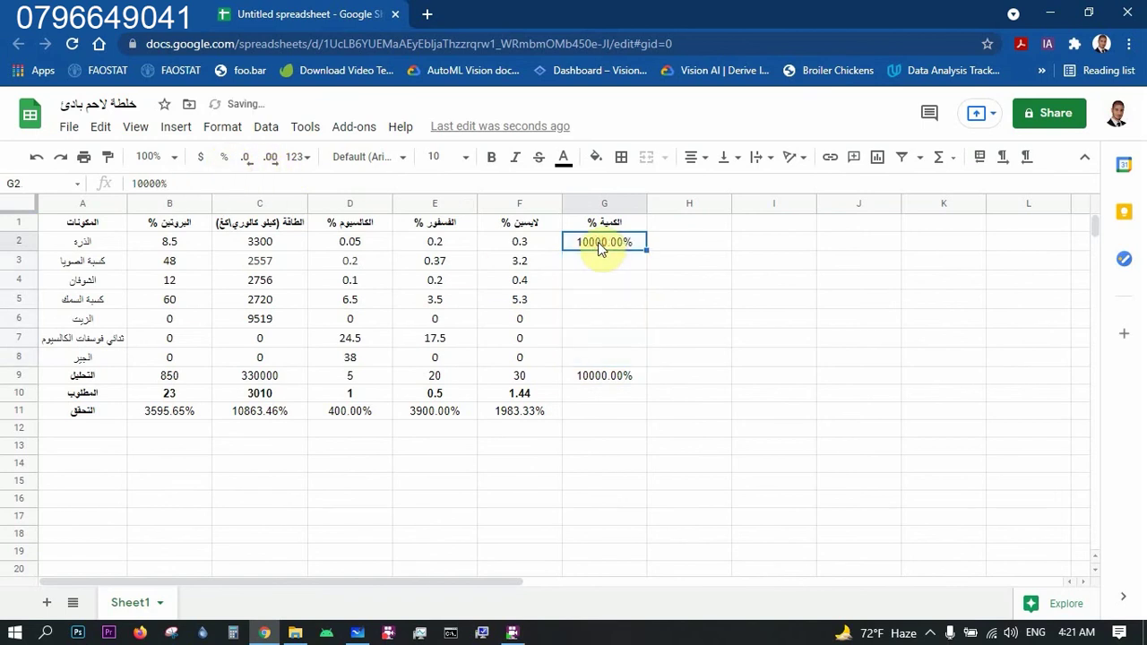
pyautogui.write('100')
pyautogui.press('Return')
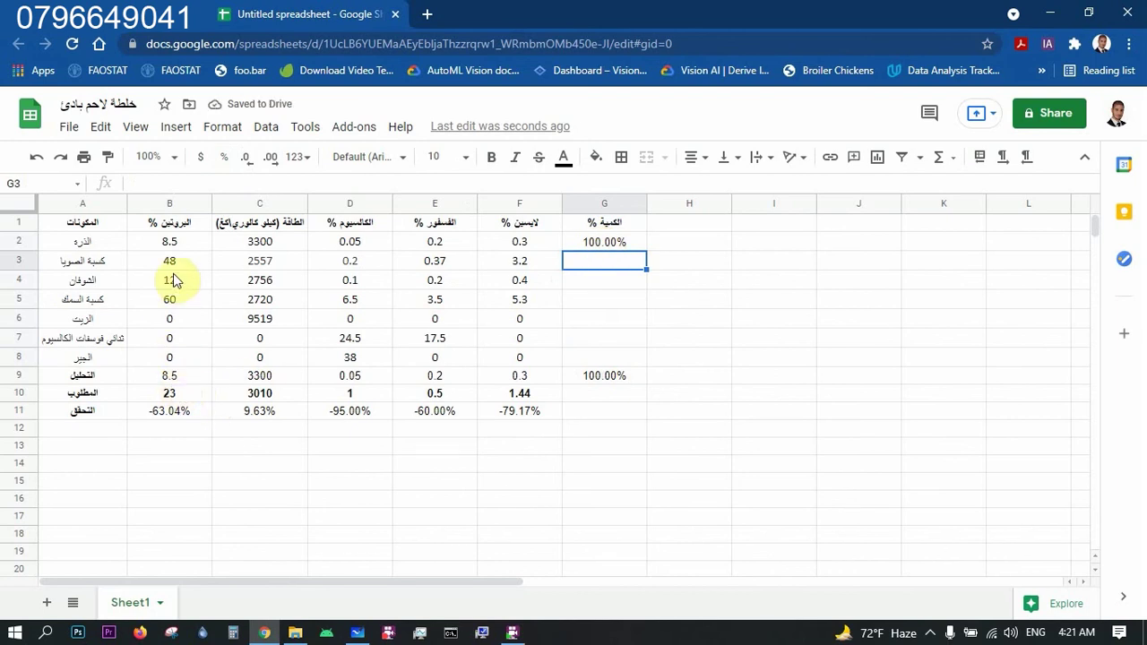
pyautogui.click(600, 244)
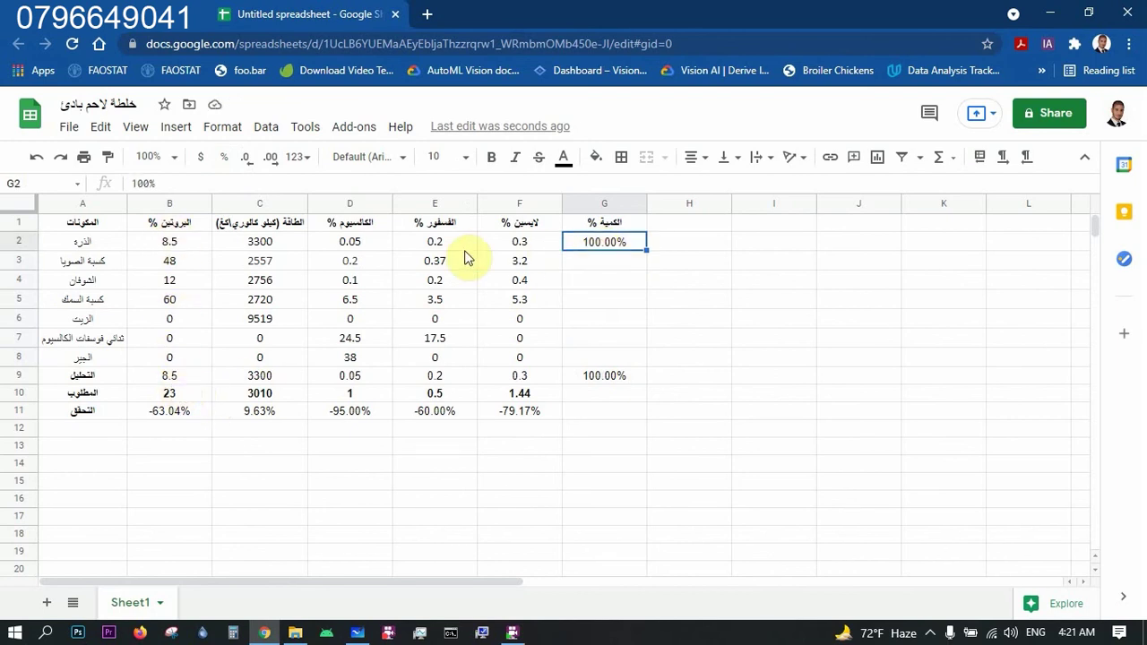